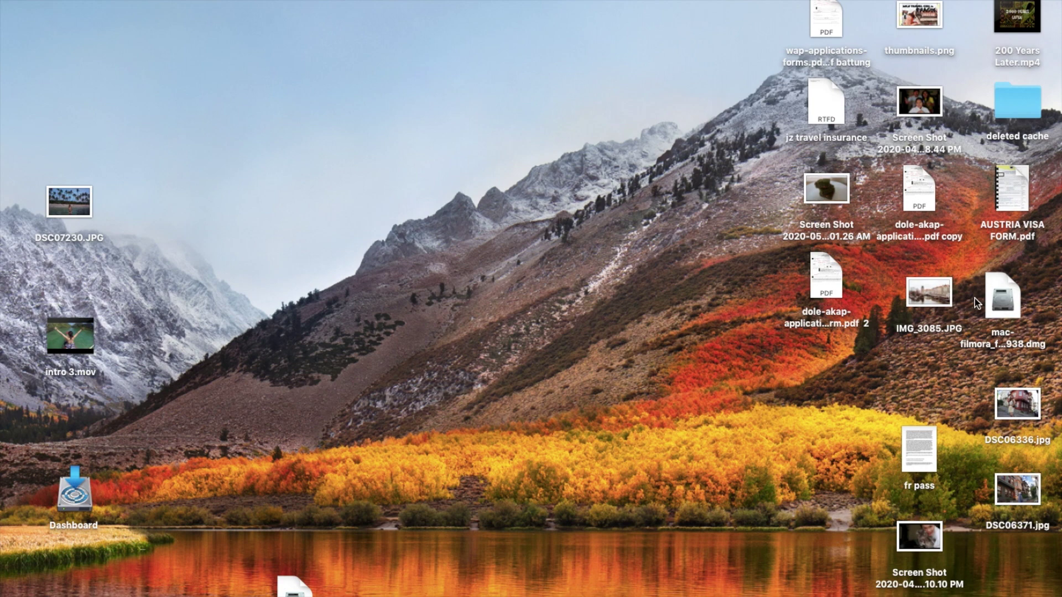
- Open the Filmora disk image on the desktop and agree to its privacy policy and license agreement
{"action": "left_click", "coordinate": [1007, 307]}
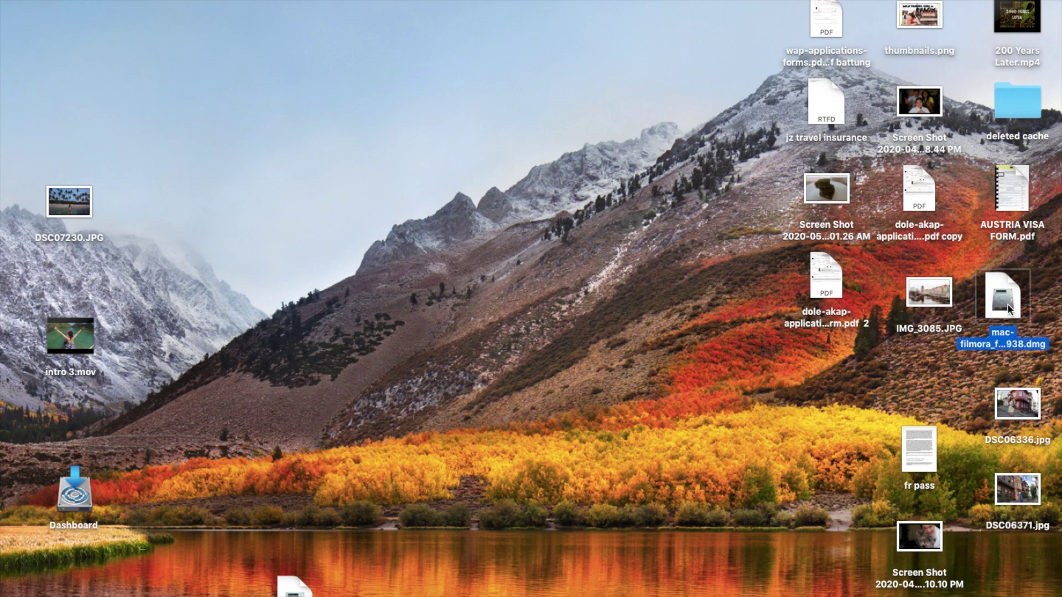
{"action": "double_click", "coordinate": [1007, 306]}
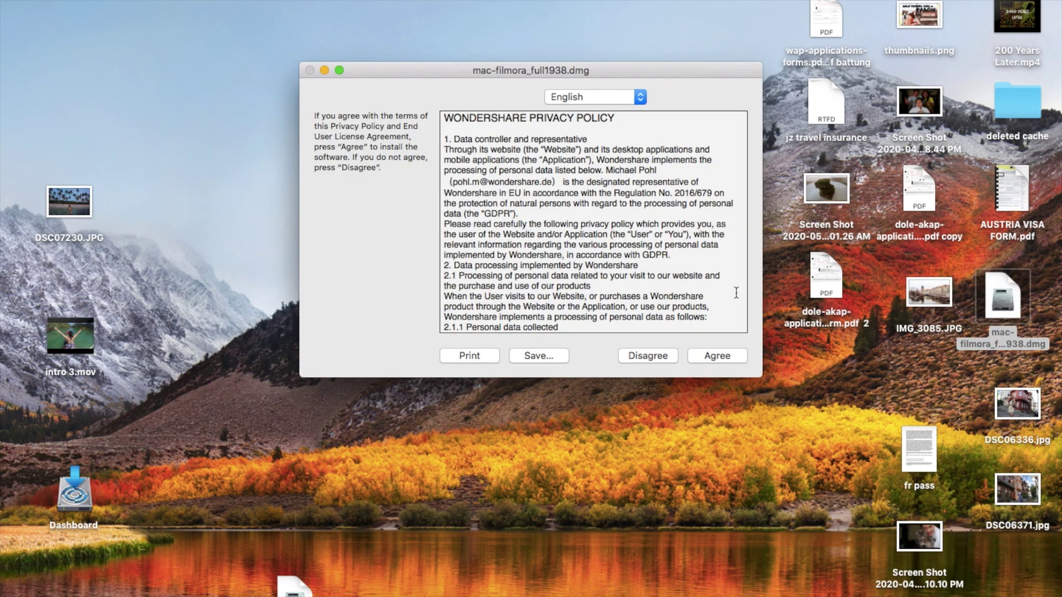
{"action": "left_click", "coordinate": [730, 355]}
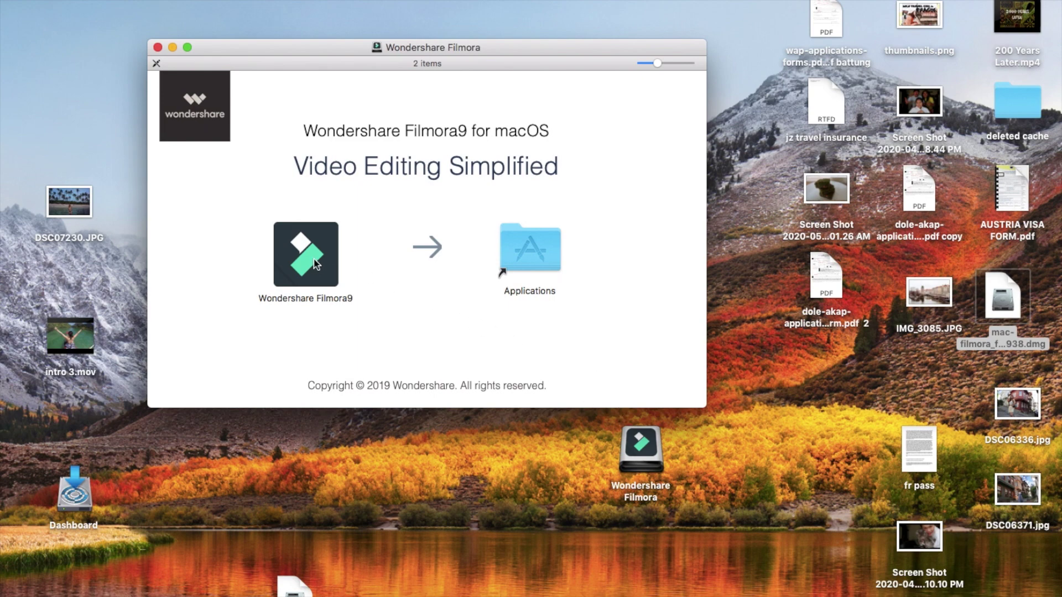
- Launch Wondershare Filmora9 from the mounted disk image and close the installer window
{"action": "left_click", "coordinate": [315, 264]}
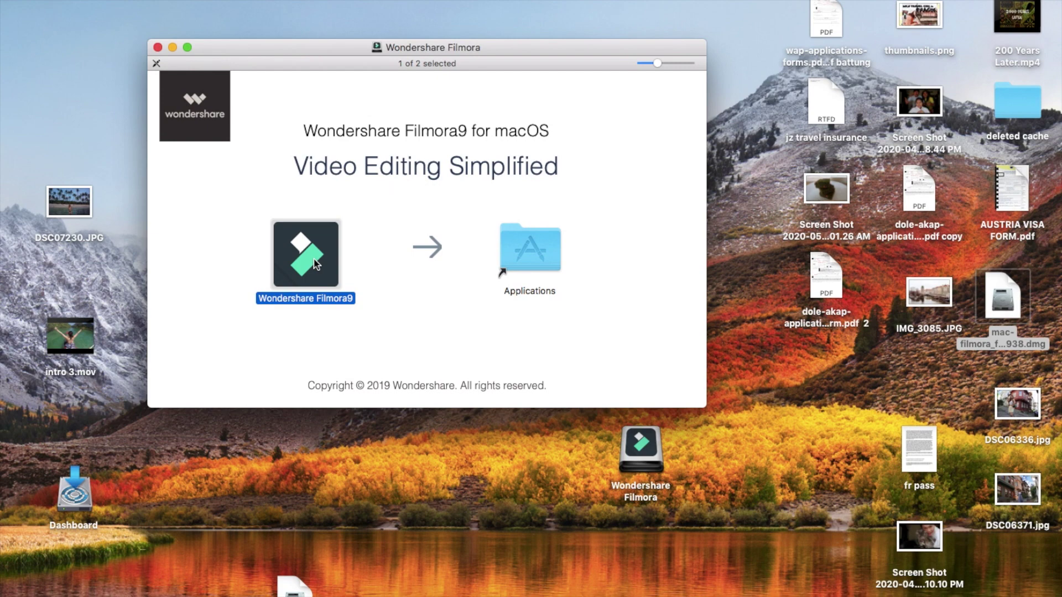
{"action": "double_click", "coordinate": [315, 265]}
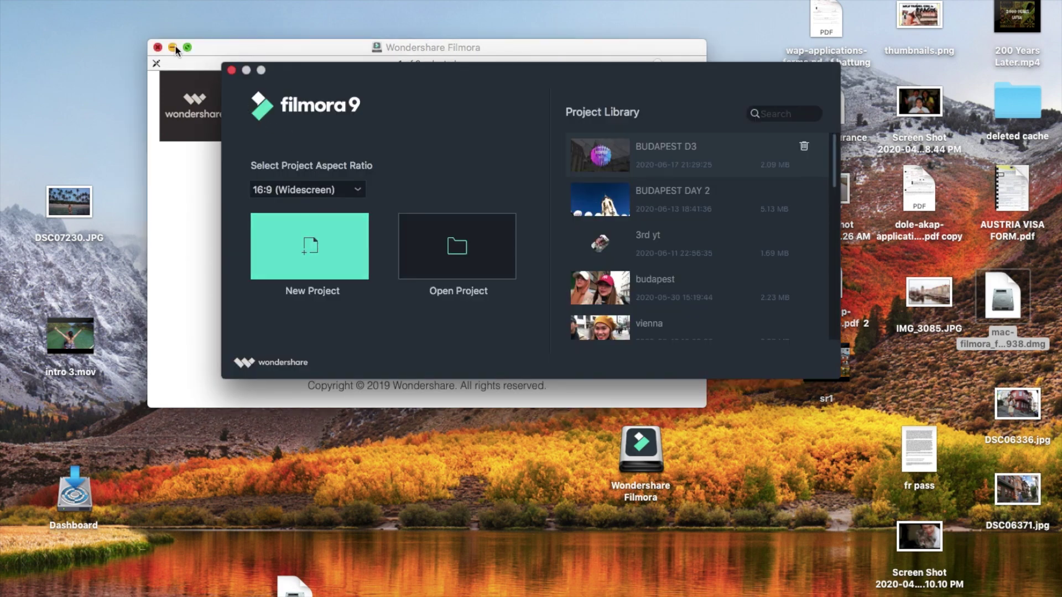
{"action": "left_click", "coordinate": [157, 47]}
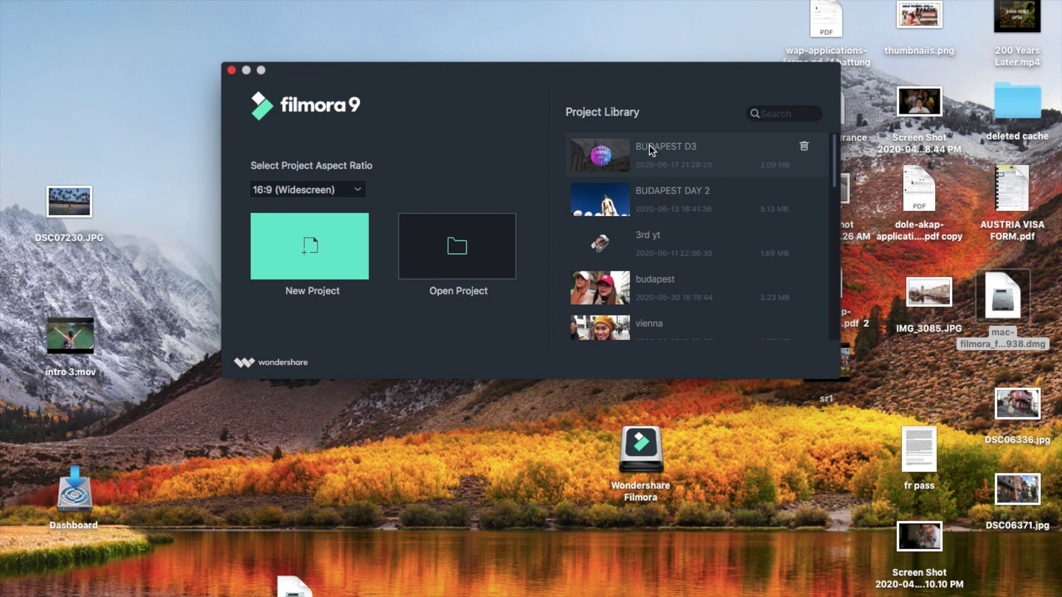
- Set the project aspect ratio to 21:9 (Cinema) and open the BUDAPEST D3 project from the project library
{"action": "scroll", "coordinate": [648, 179], "scroll_direction": "down", "scroll_amount": 3}
{"action": "scroll", "coordinate": [647, 175], "scroll_direction": "down", "scroll_amount": 15}
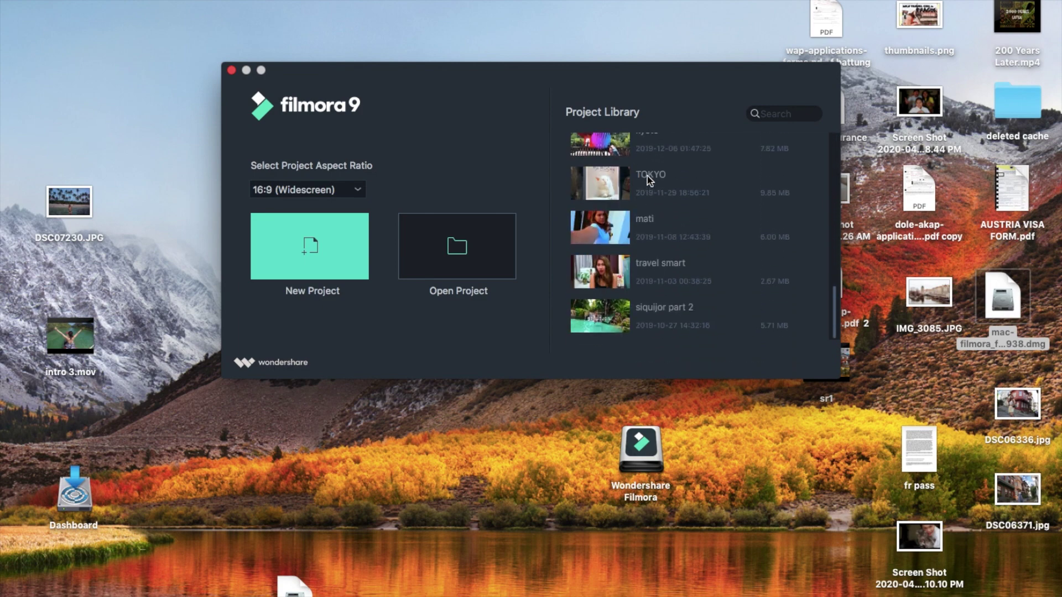
{"action": "scroll", "coordinate": [647, 176], "scroll_direction": "up", "scroll_amount": 20}
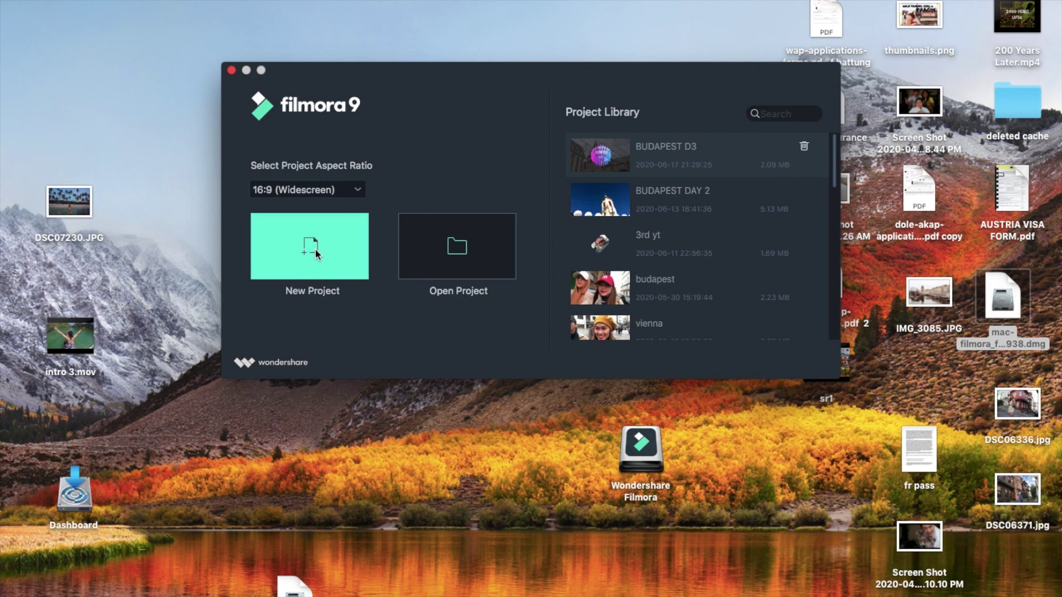
{"action": "left_click", "coordinate": [357, 192]}
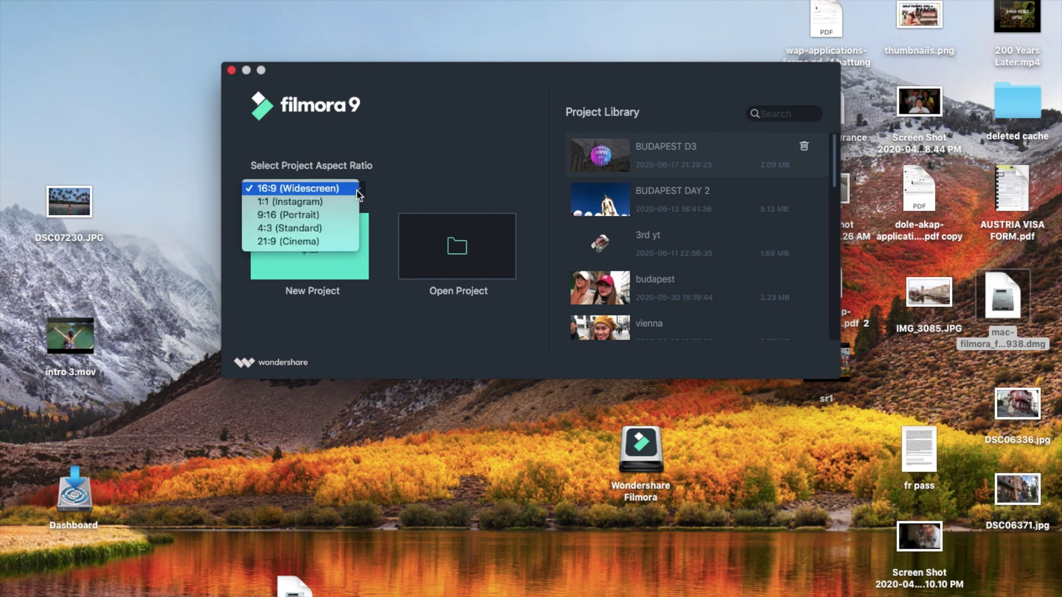
{"action": "left_click", "coordinate": [348, 243]}
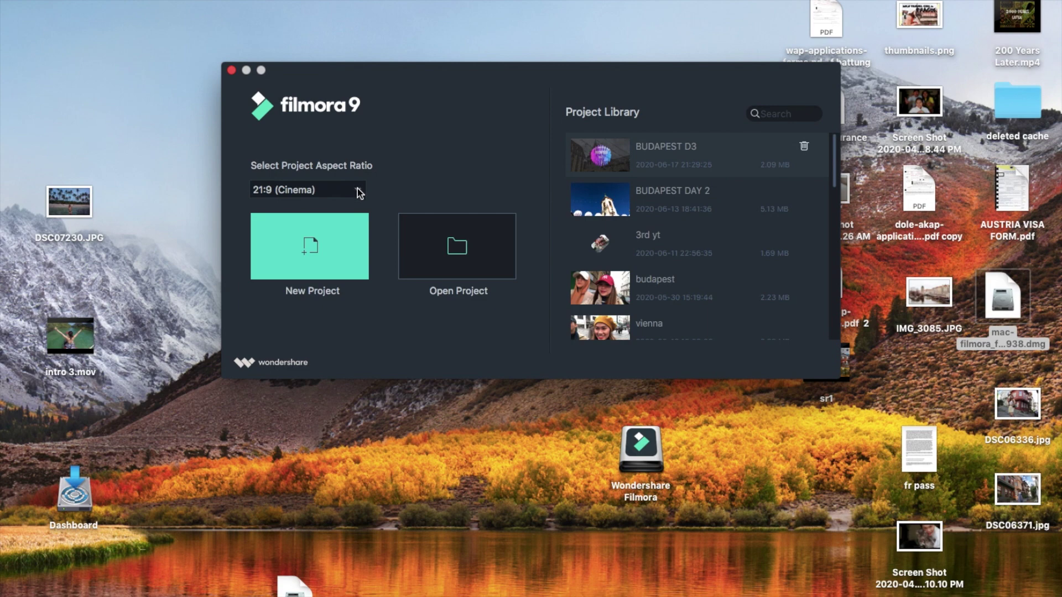
{"action": "left_click", "coordinate": [658, 158]}
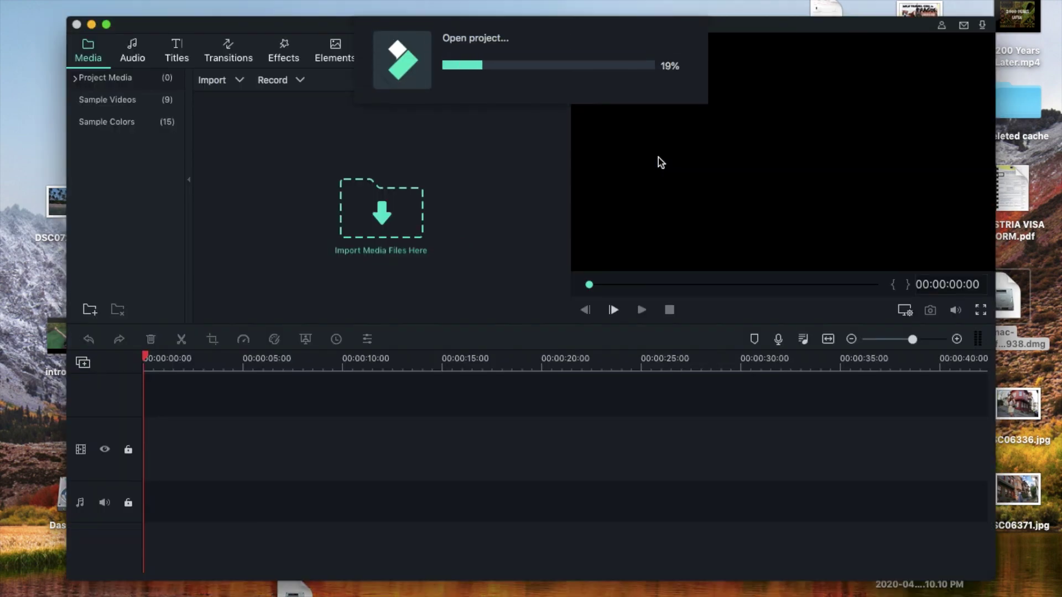
- Look through the project's timeline from its opening clips to its end, at a wider time scale
{"action": "scroll", "coordinate": [361, 443], "scroll_direction": "left", "scroll_amount": 2}
{"action": "scroll", "coordinate": [362, 443], "scroll_direction": "left", "scroll_amount": 15}
{"action": "scroll", "coordinate": [361, 443], "scroll_direction": "left", "scroll_amount": 20}
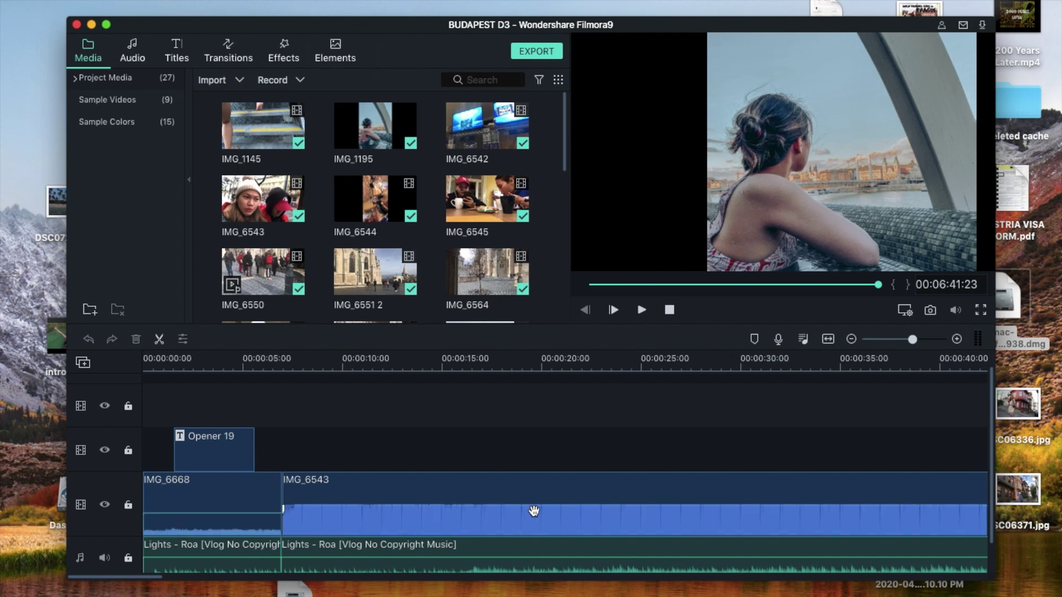
{"action": "scroll", "coordinate": [609, 459], "scroll_direction": "right", "scroll_amount": 20}
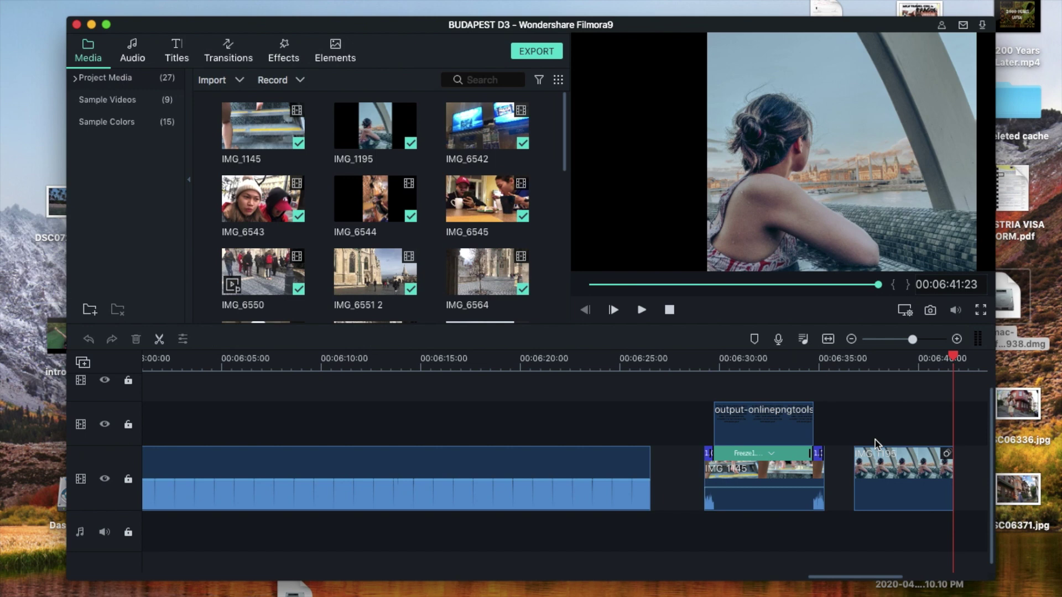
{"action": "left_click", "coordinate": [899, 340]}
{"action": "scroll", "coordinate": [379, 540], "scroll_direction": "left", "scroll_amount": 15}
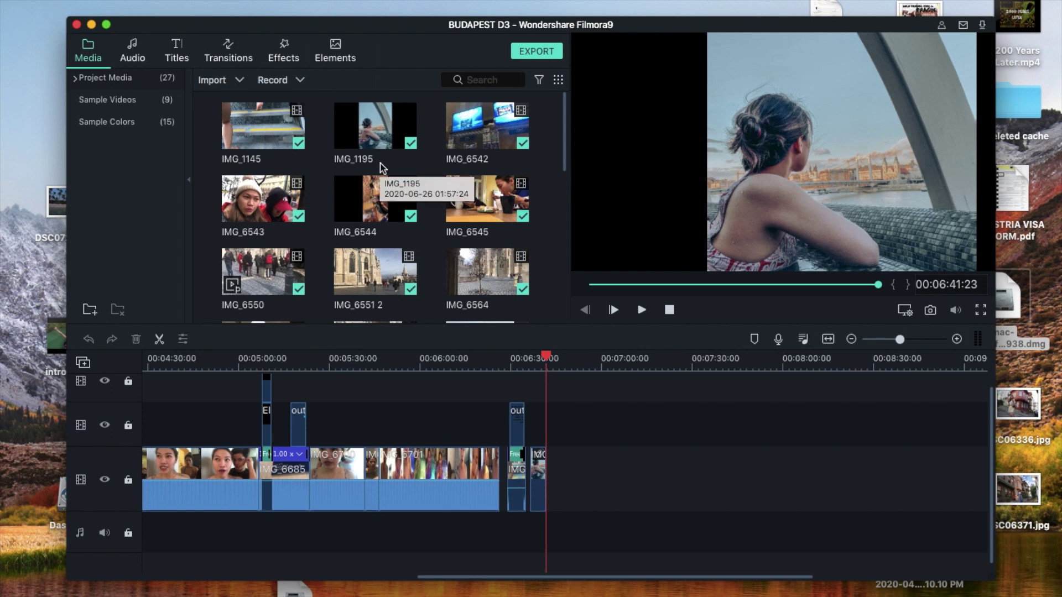
- Add the IMG_1145 clip to the main video track beyond the last clip and delete it again
{"action": "left_click", "coordinate": [261, 130]}
{"action": "left_click_drag", "start_coordinate": [261, 130], "coordinate": [601, 466]}
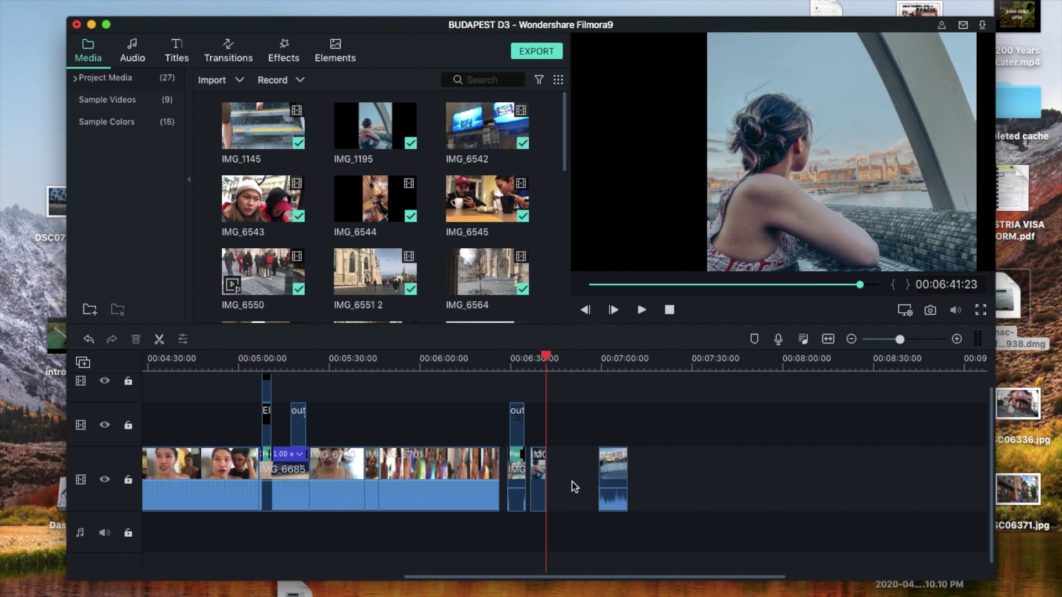
{"action": "left_click", "coordinate": [609, 467]}
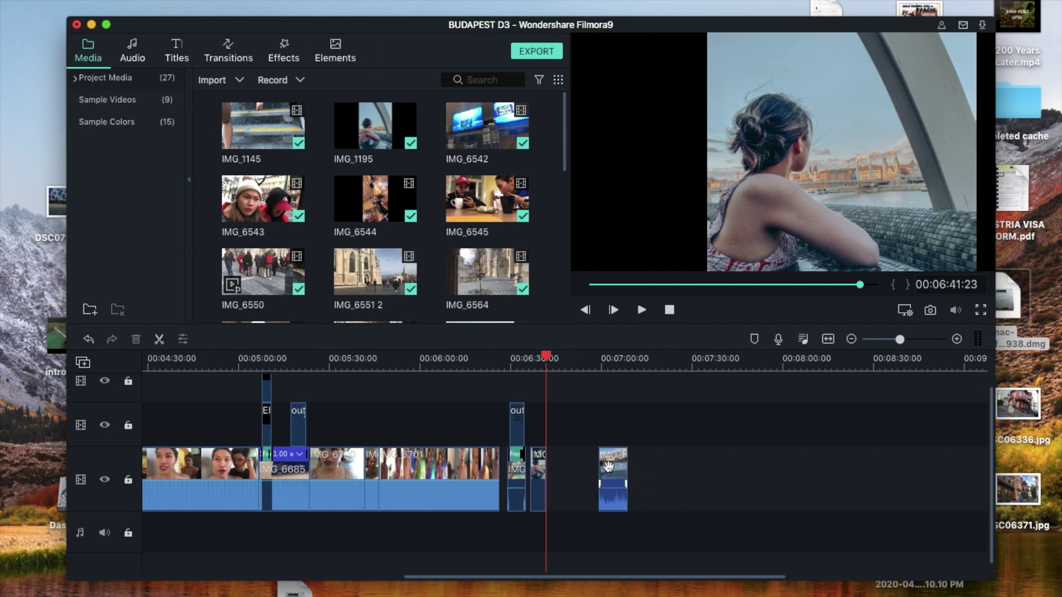
{"action": "left_click", "coordinate": [608, 467]}
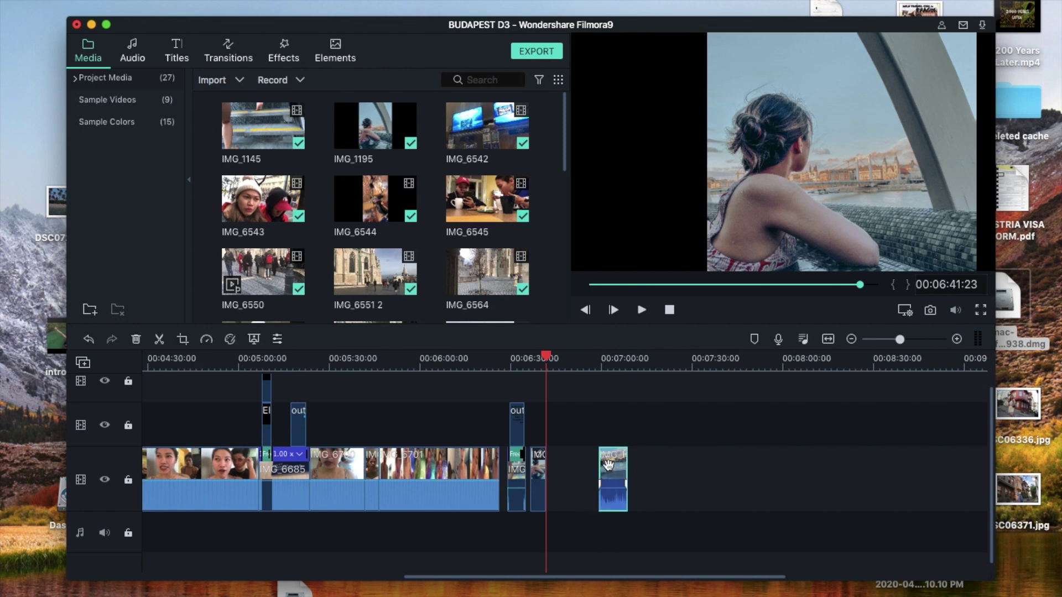
{"action": "key", "text": "Delete"}
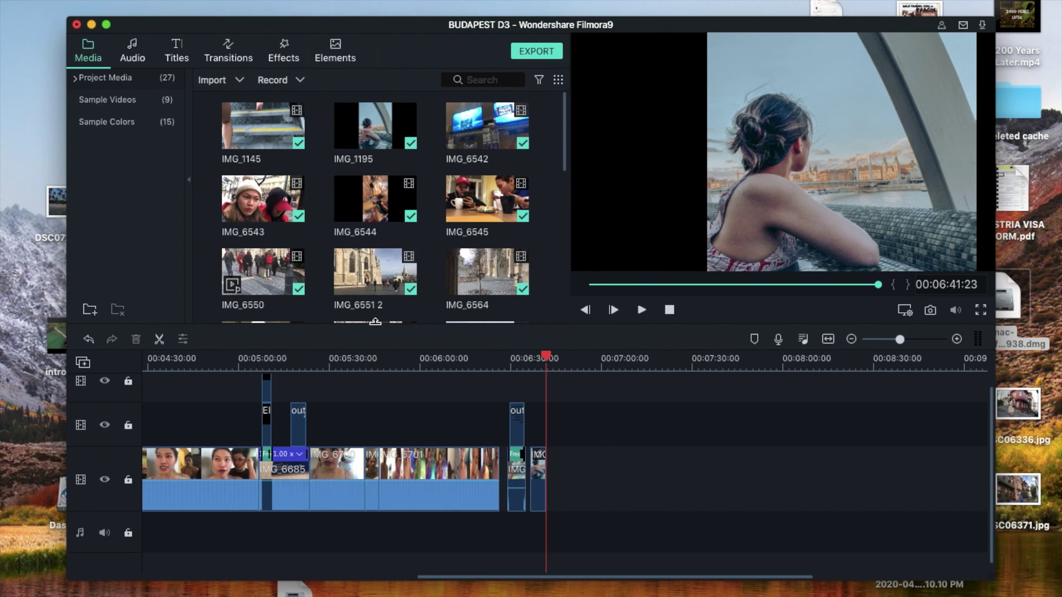
- Import exif_temp_image 2.JPG from Finder's Downloads folder into the project media
{"action": "scroll", "coordinate": [320, 425], "scroll_direction": "left", "scroll_amount": 5}
{"action": "scroll", "coordinate": [319, 425], "scroll_direction": "left", "scroll_amount": 10}
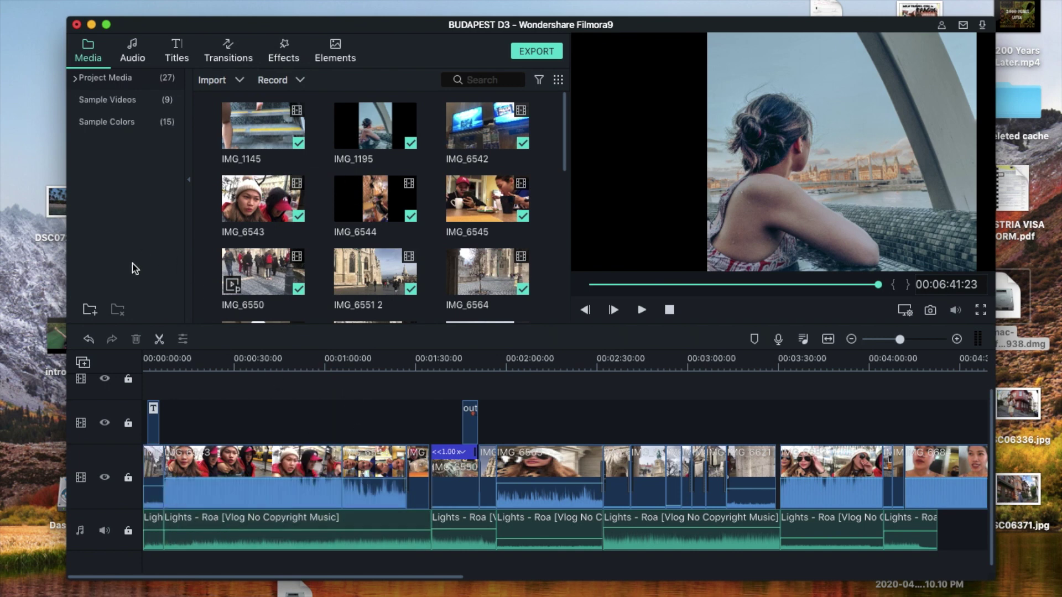
{"action": "left_click", "coordinate": [229, 502]}
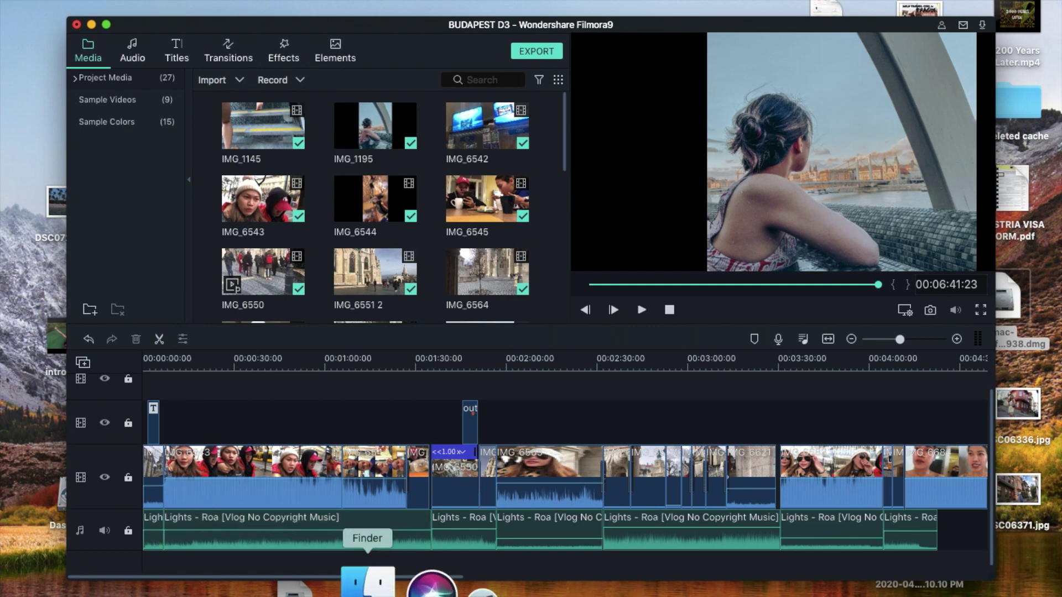
{"action": "left_click", "coordinate": [367, 578]}
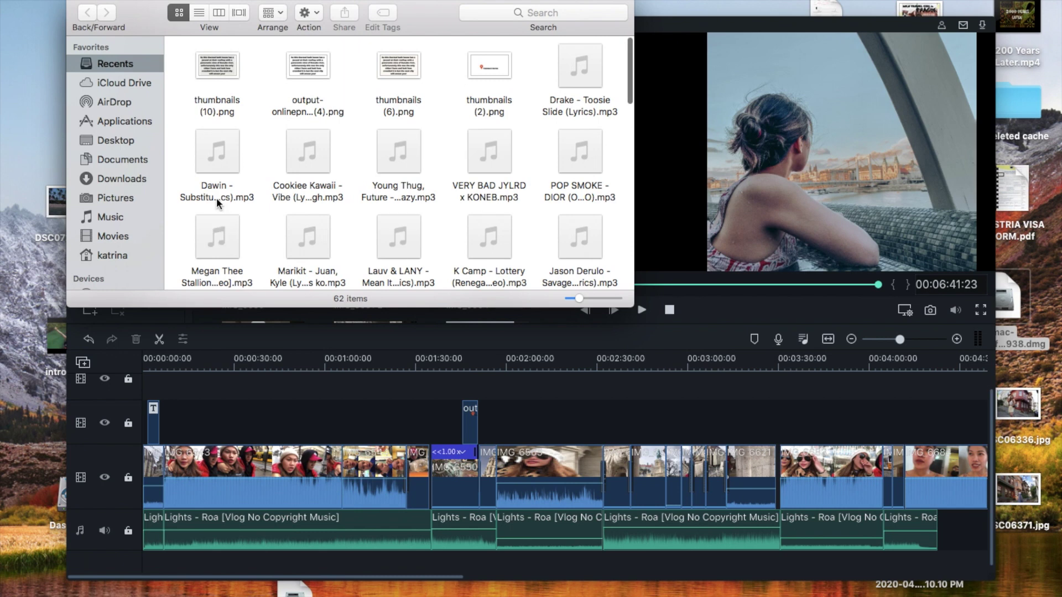
{"action": "left_click", "coordinate": [126, 177]}
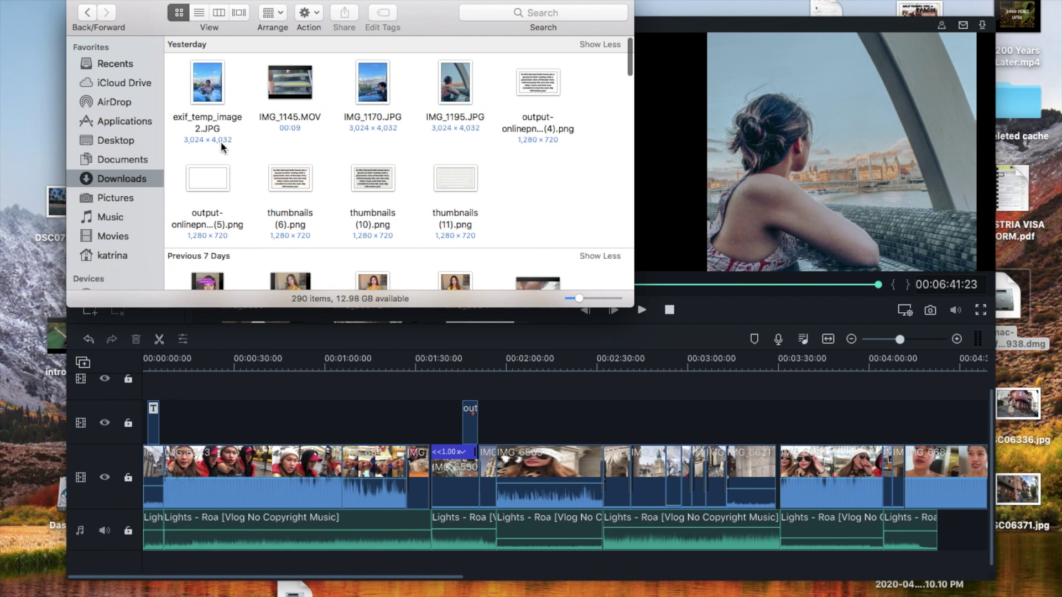
{"action": "mouse_move", "coordinate": [313, 107]}
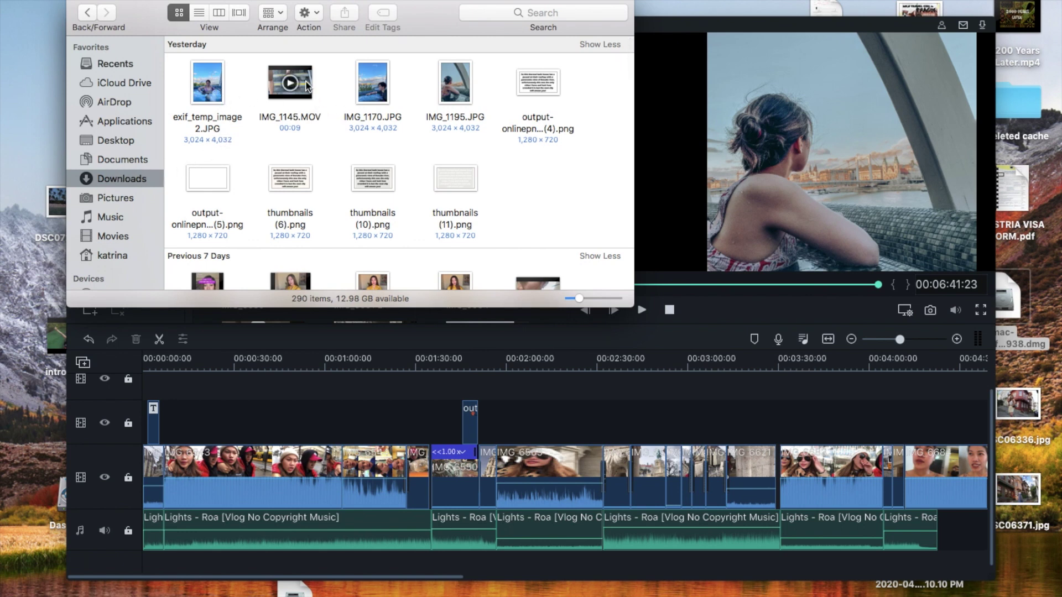
{"action": "left_click", "coordinate": [289, 83]}
{"action": "left_click", "coordinate": [214, 93]}
{"action": "left_click_drag", "start_coordinate": [214, 92], "coordinate": [330, 170]}
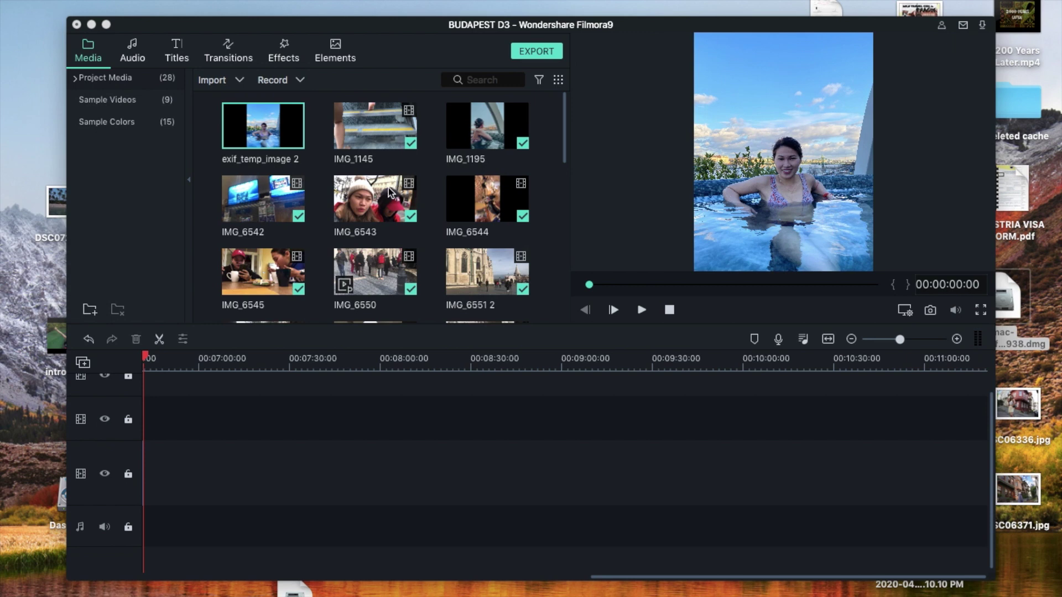
- Place the IMG_6551 2 clip on the main video track at about 00:07:19 and trim its end slightly
{"action": "scroll", "coordinate": [388, 187], "scroll_direction": "down", "scroll_amount": 2}
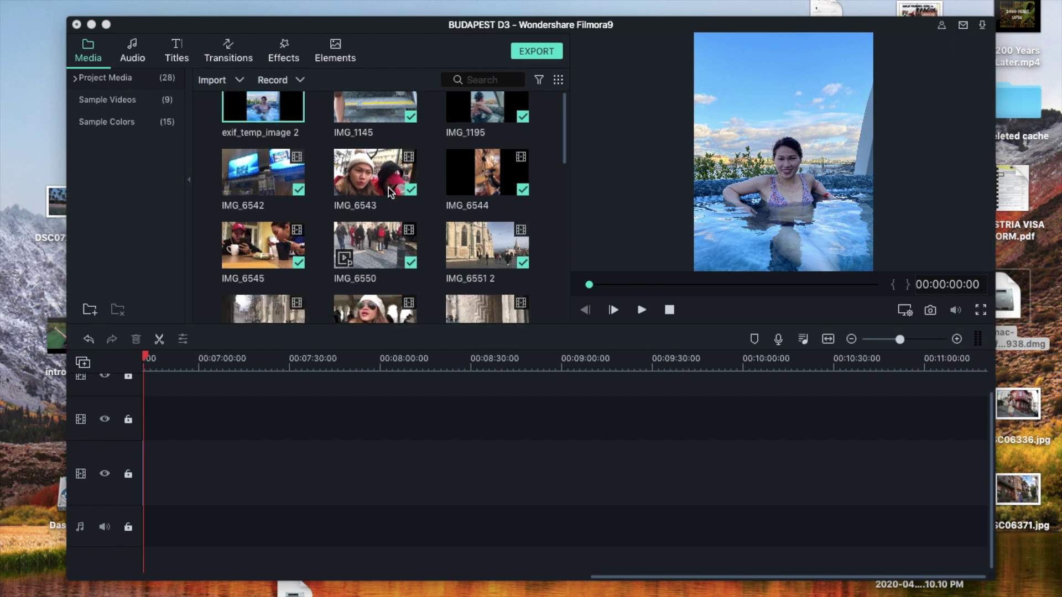
{"action": "left_click", "coordinate": [485, 229]}
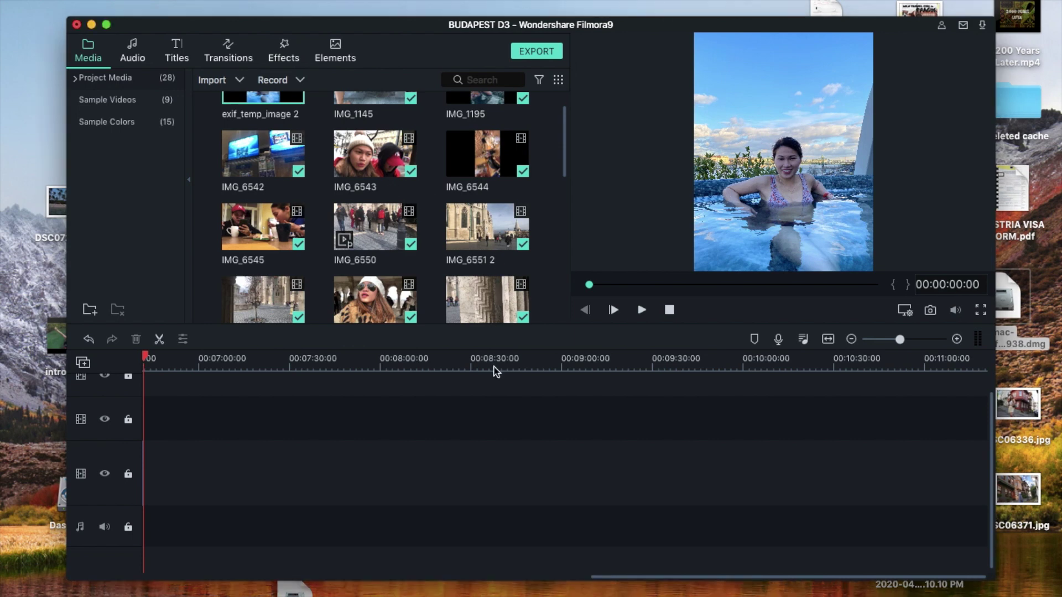
{"action": "left_click_drag", "start_coordinate": [477, 243], "coordinate": [391, 459]}
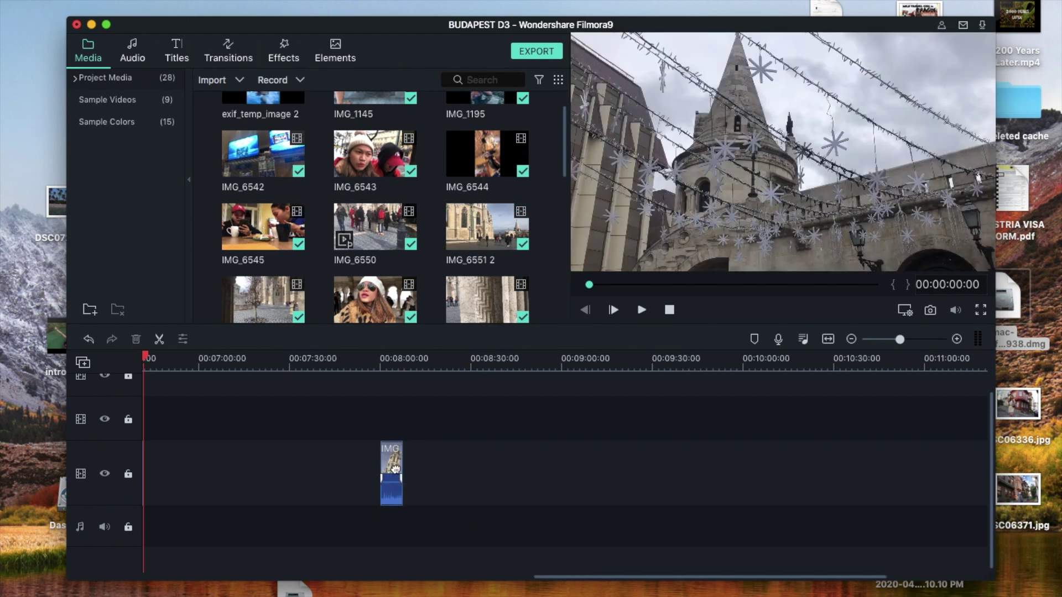
{"action": "scroll", "coordinate": [394, 469], "scroll_direction": "up", "scroll_amount": 3}
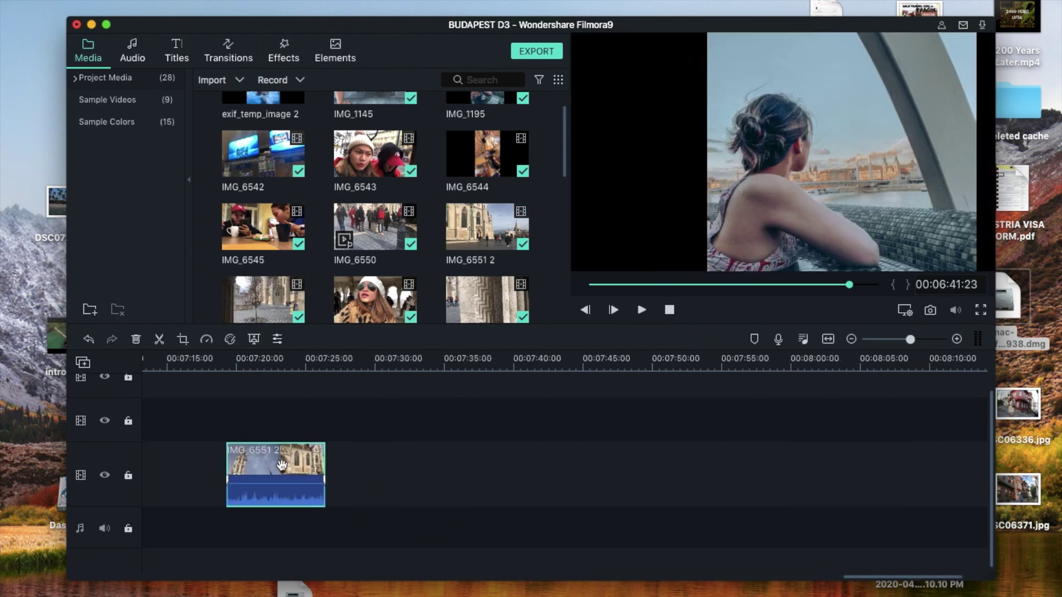
{"action": "left_click", "coordinate": [276, 462]}
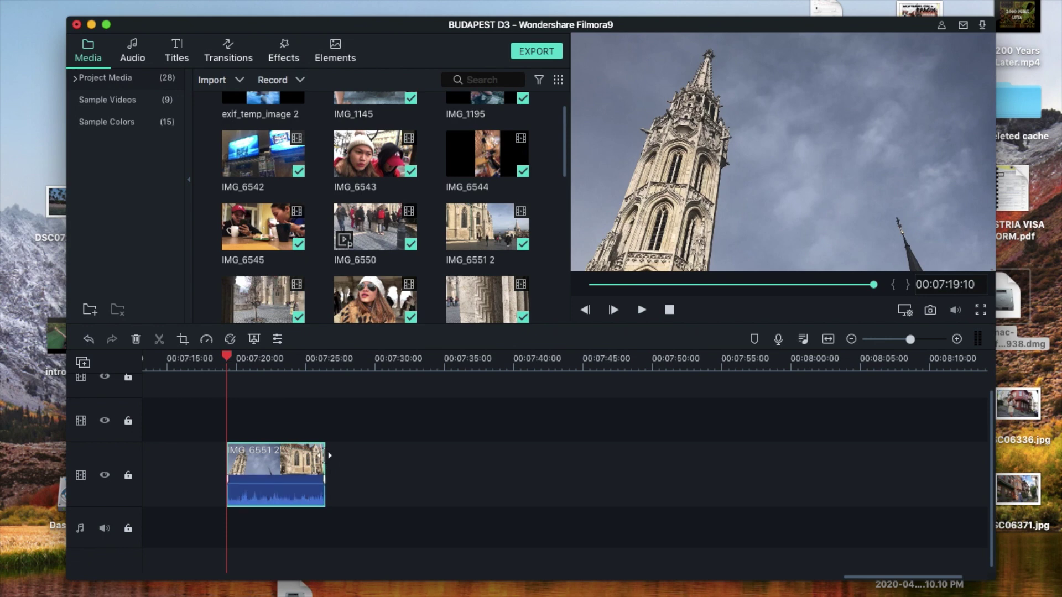
{"action": "mouse_move", "coordinate": [325, 456]}
{"action": "left_mouse_down"}
{"action": "mouse_move", "coordinate": [261, 456]}
{"action": "mouse_move", "coordinate": [332, 454]}
{"action": "left_mouse_up"}
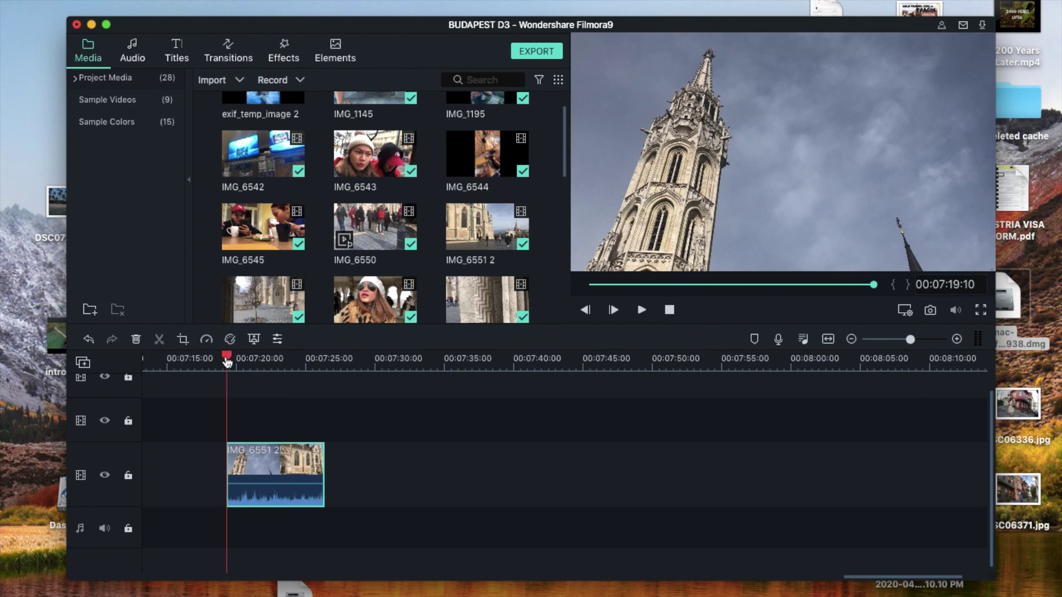
- Split the IMG_6551 2 clip on the timeline at 00:07:22:22
{"action": "left_click_drag", "start_coordinate": [228, 361], "coordinate": [273, 372]}
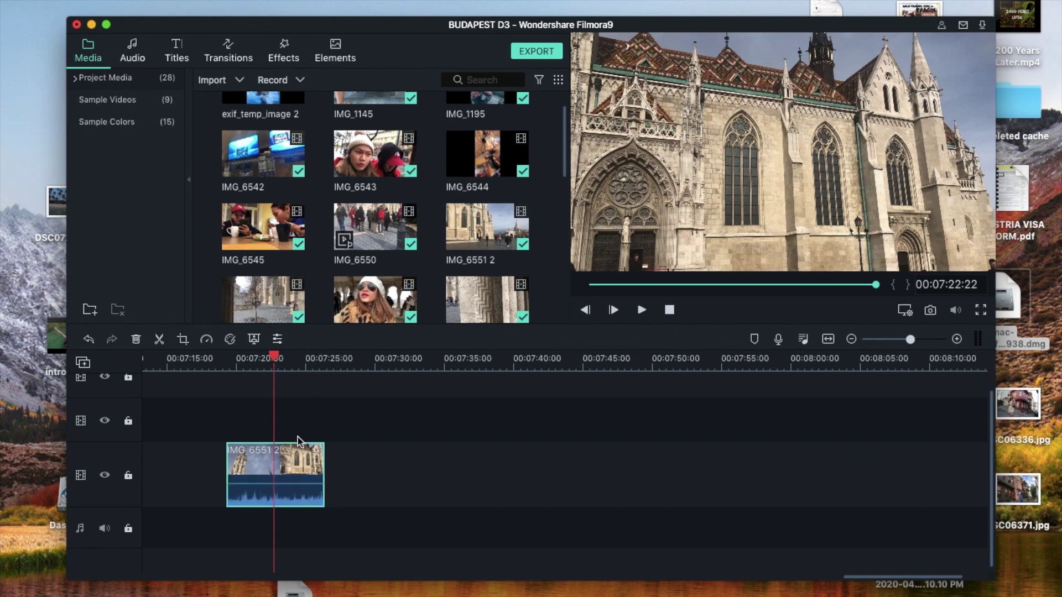
{"action": "right_click", "coordinate": [278, 463]}
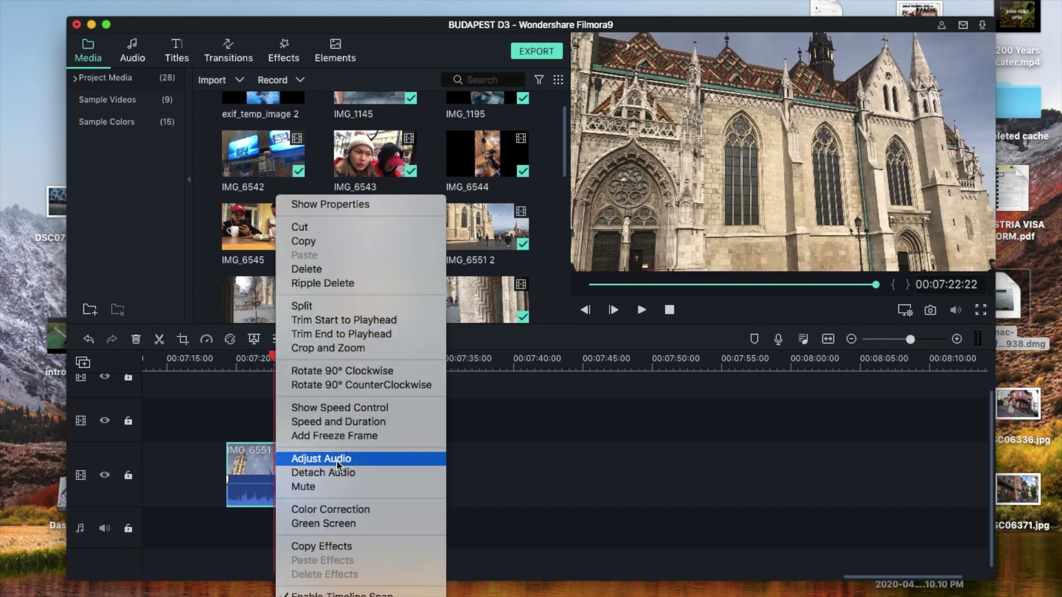
{"action": "left_click", "coordinate": [320, 308]}
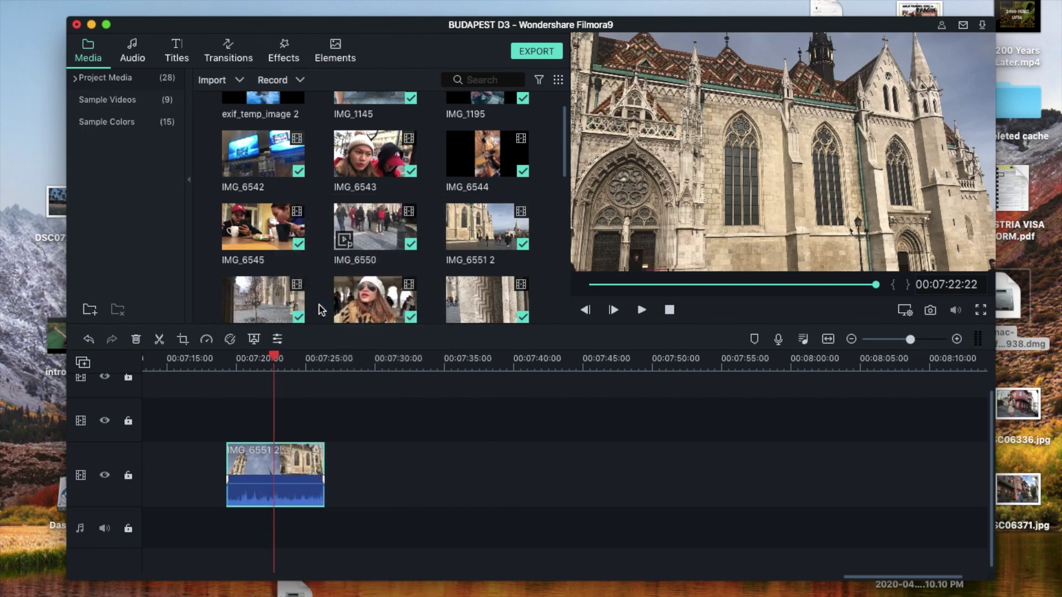
- Separate the two split parts, moving the second to about 00:07:26 and the first to about 00:07:21
{"action": "left_click", "coordinate": [311, 448]}
{"action": "left_click_drag", "start_coordinate": [292, 457], "coordinate": [341, 459]}
{"action": "left_click_drag", "start_coordinate": [263, 464], "coordinate": [281, 461]}
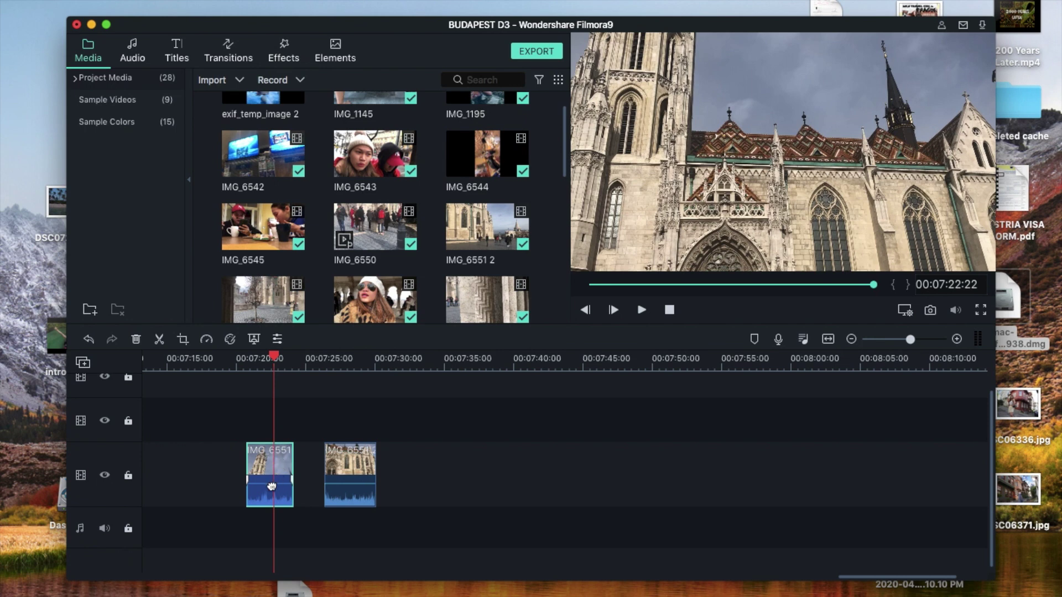
- Lower the audio volume of the first IMG_6551 2 part all the way down on the timeline
{"action": "mouse_move", "coordinate": [271, 486]}
{"action": "left_mouse_down"}
{"action": "mouse_move", "coordinate": [268, 510]}
{"action": "mouse_move", "coordinate": [269, 490]}
{"action": "left_mouse_up"}
{"action": "left_click_drag", "start_coordinate": [265, 488], "coordinate": [263, 505]}
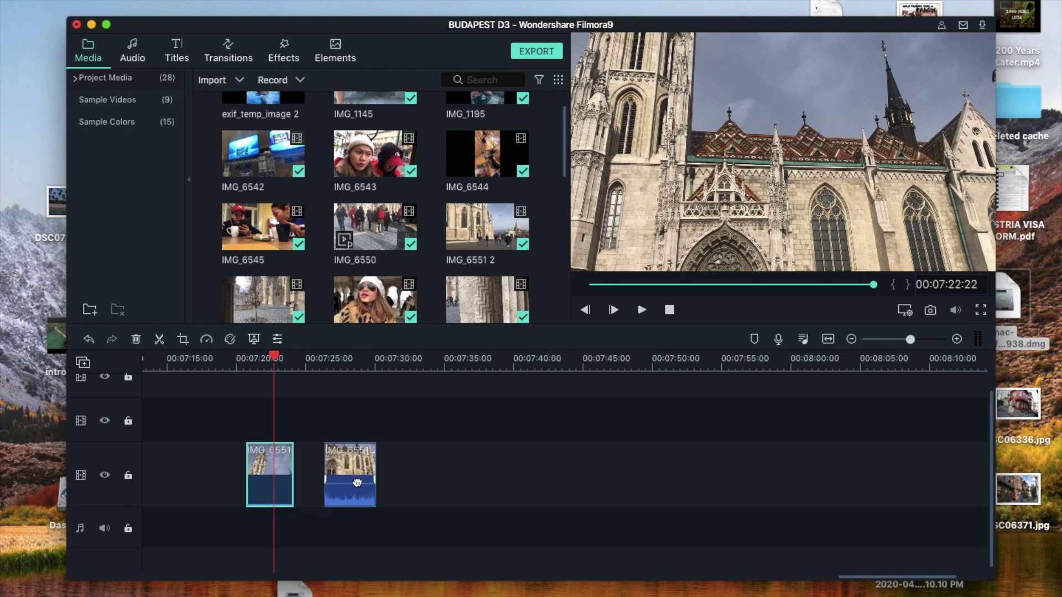
- Lower the audio volume of the second IMG_6551 2 part all the way down on the timeline
{"action": "left_click_drag", "start_coordinate": [356, 485], "coordinate": [354, 505]}
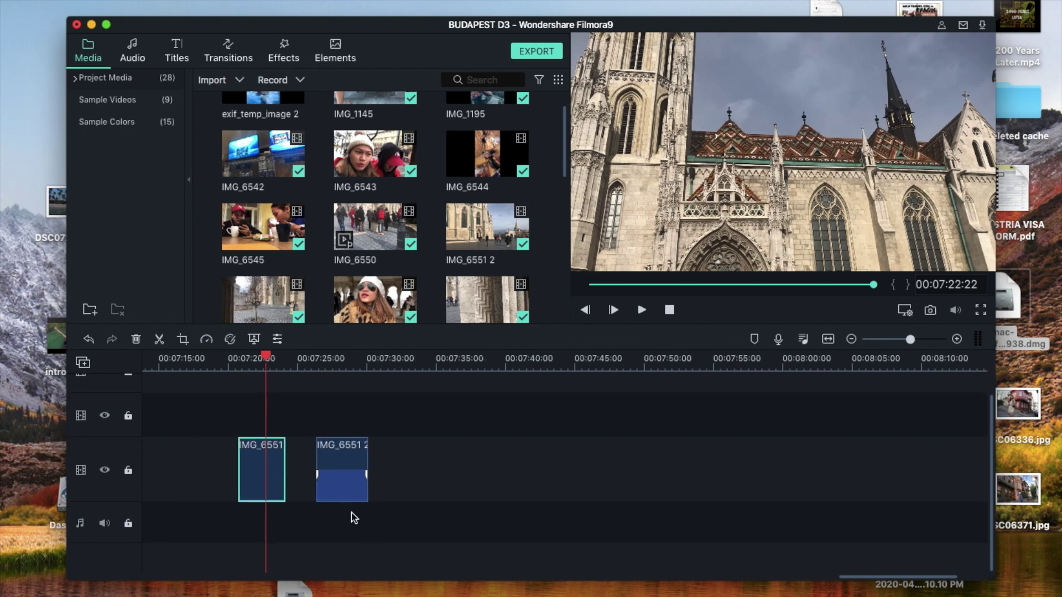
{"action": "scroll", "coordinate": [354, 517], "scroll_direction": "left", "scroll_amount": 5}
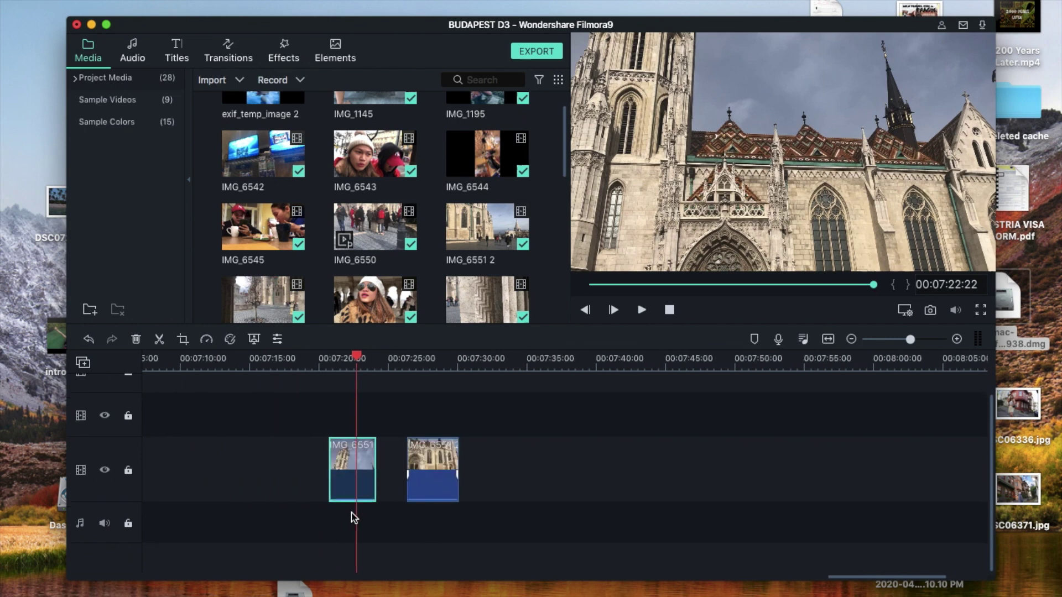
- Look through the project media and the built-in audio library's music tracks
{"action": "scroll", "coordinate": [354, 135], "scroll_direction": "down", "scroll_amount": 10}
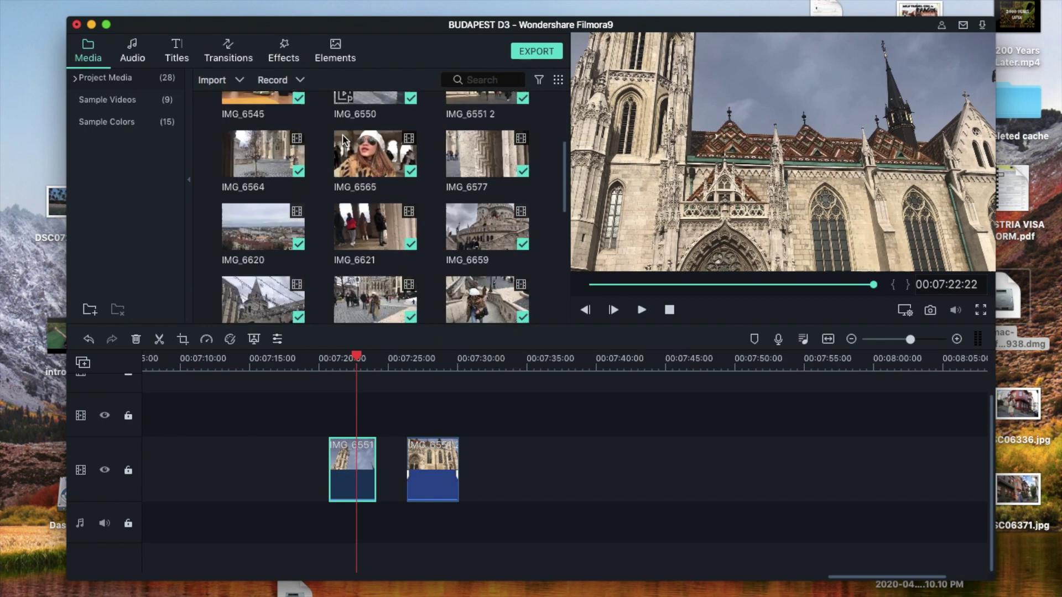
{"action": "scroll", "coordinate": [343, 138], "scroll_direction": "up", "scroll_amount": 10}
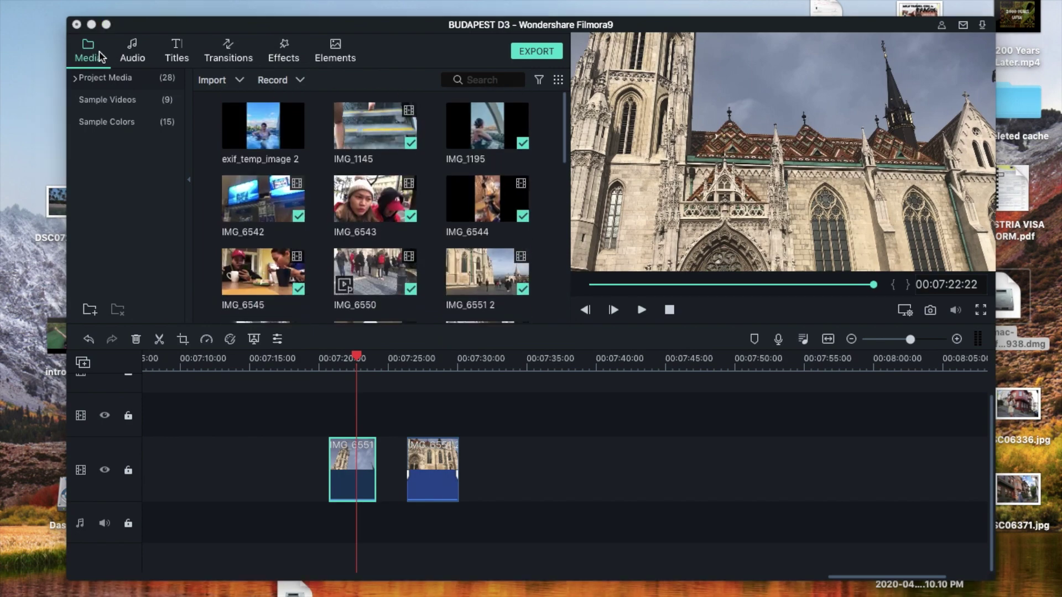
{"action": "left_click", "coordinate": [138, 56]}
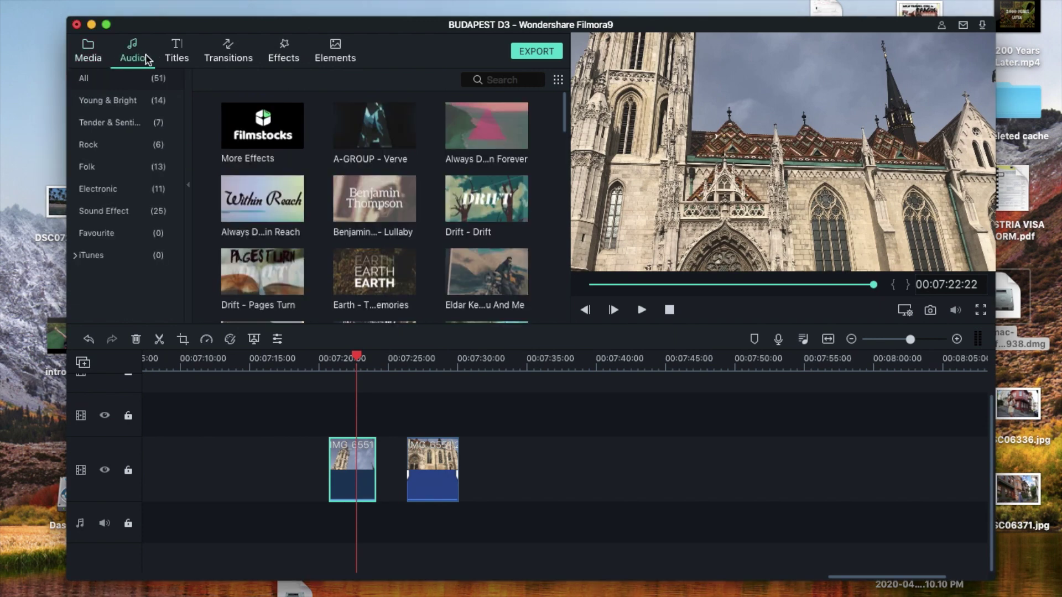
{"action": "scroll", "coordinate": [282, 202], "scroll_direction": "down", "scroll_amount": 3}
{"action": "scroll", "coordinate": [282, 202], "scroll_direction": "down", "scroll_amount": 10}
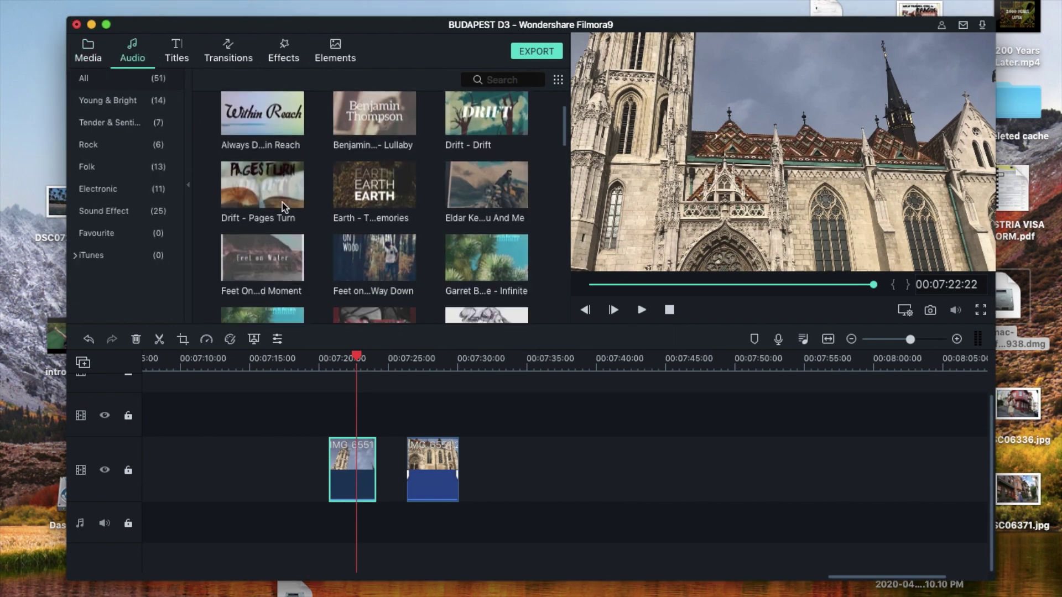
{"action": "scroll", "coordinate": [282, 202], "scroll_direction": "up", "scroll_amount": 12}
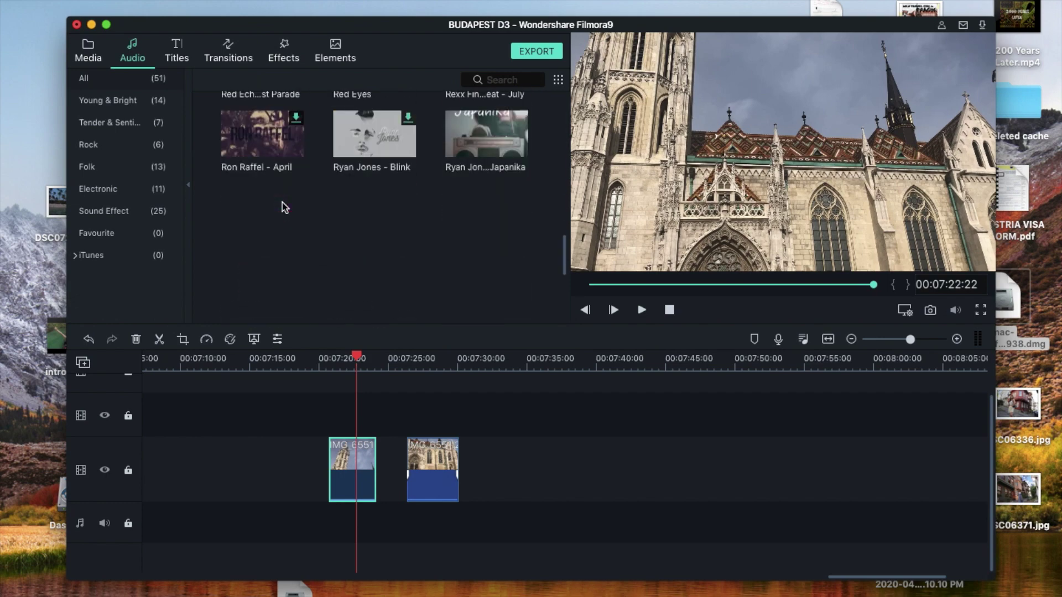
{"action": "scroll", "coordinate": [282, 206], "scroll_direction": "down", "scroll_amount": 1}
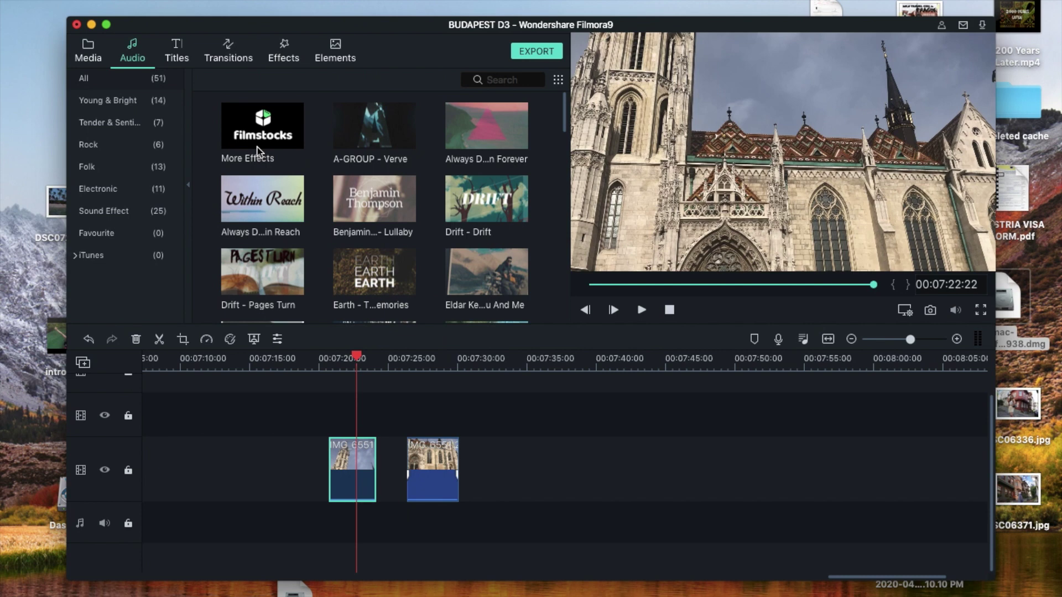
{"action": "scroll", "coordinate": [257, 151], "scroll_direction": "down", "scroll_amount": 15}
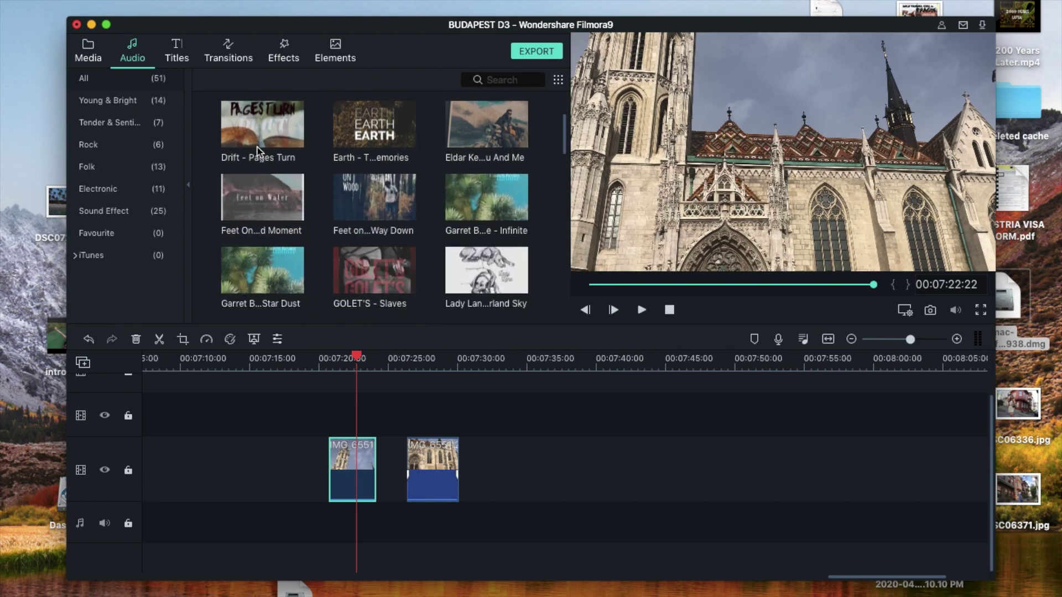
{"action": "scroll", "coordinate": [257, 150], "scroll_direction": "up", "scroll_amount": 8}
{"action": "scroll", "coordinate": [257, 150], "scroll_direction": "up", "scroll_amount": 5}
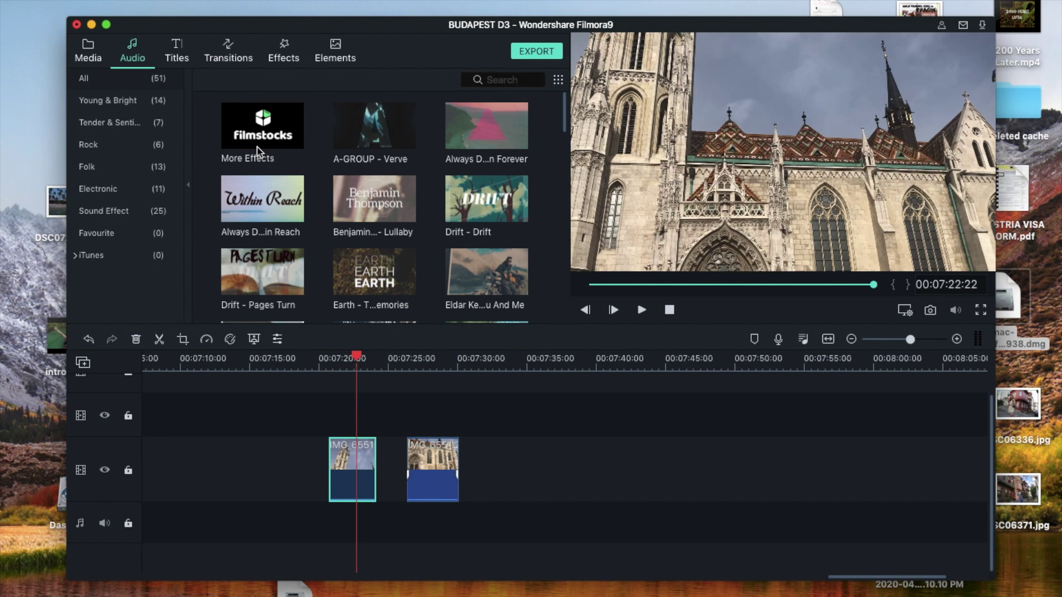
- Browse the title presets, selecting Credit 3, 4, 5, 7 and 8 to compare them
{"action": "left_click", "coordinate": [182, 55]}
{"action": "scroll", "coordinate": [311, 194], "scroll_direction": "down", "scroll_amount": 1}
{"action": "scroll", "coordinate": [311, 195], "scroll_direction": "down", "scroll_amount": 2}
{"action": "left_click", "coordinate": [479, 167]}
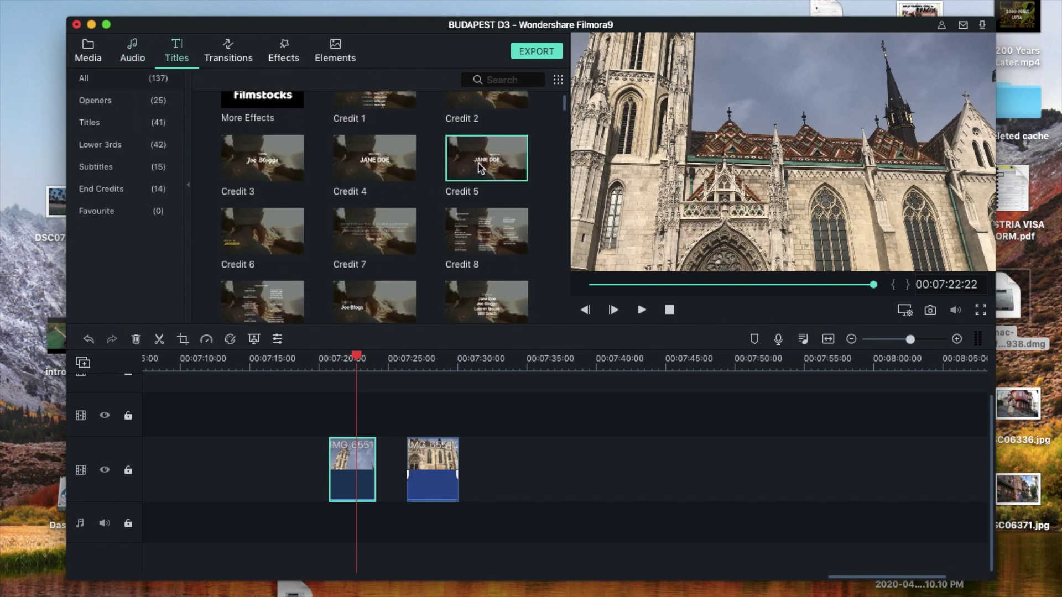
{"action": "left_click", "coordinate": [381, 157]}
{"action": "left_click", "coordinate": [272, 150]}
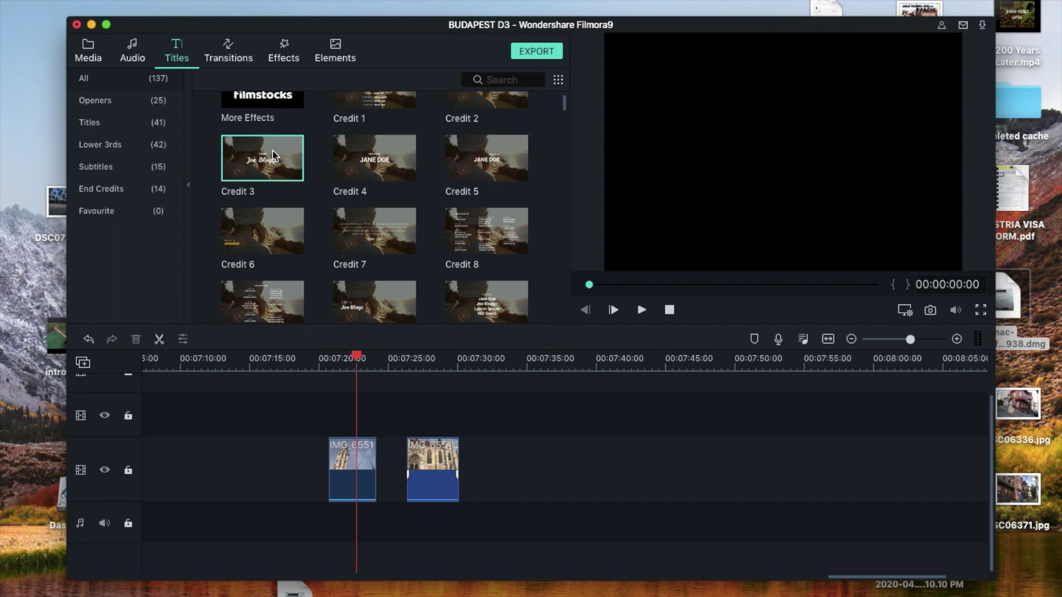
{"action": "left_click", "coordinate": [387, 152]}
{"action": "left_click", "coordinate": [478, 157]}
{"action": "left_click", "coordinate": [494, 231]}
{"action": "left_click", "coordinate": [372, 239]}
{"action": "scroll", "coordinate": [372, 239], "scroll_direction": "up", "scroll_amount": 2}
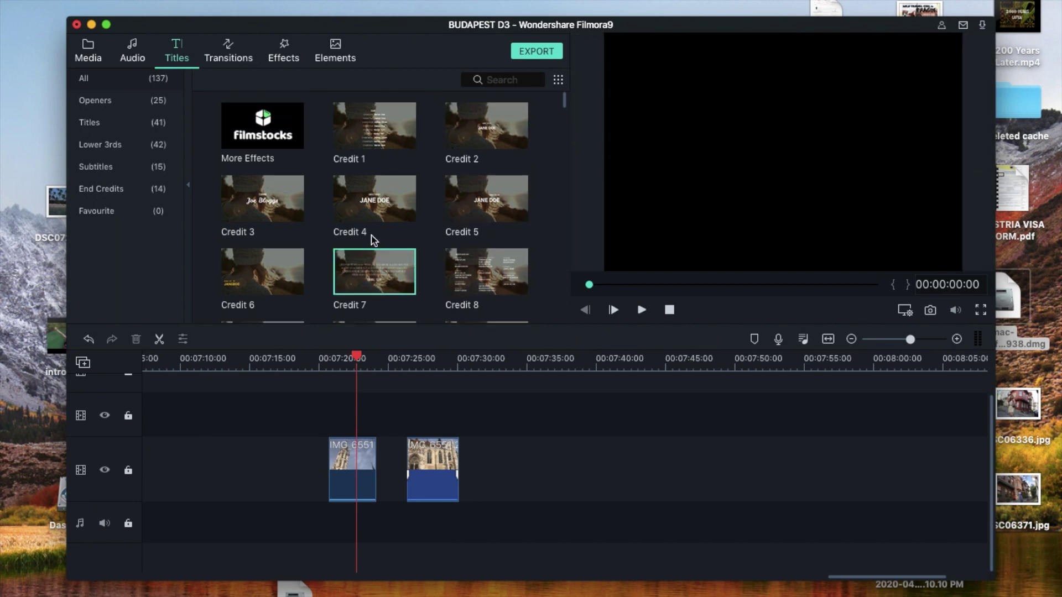
- Play a preview of the Credit 1 title preset and pause it partway
{"action": "left_click", "coordinate": [374, 141]}
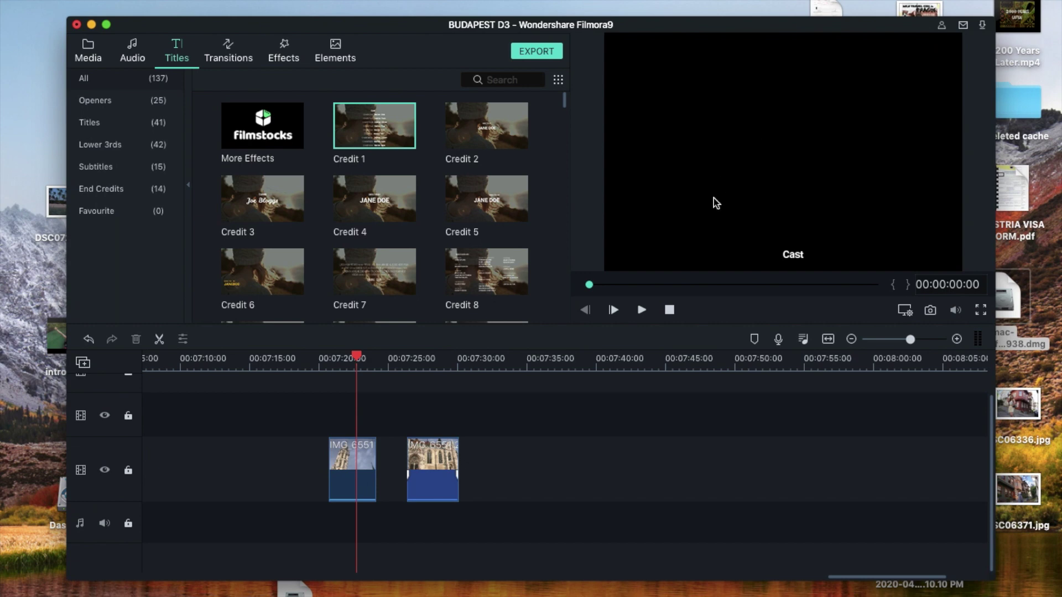
{"action": "left_click", "coordinate": [640, 311]}
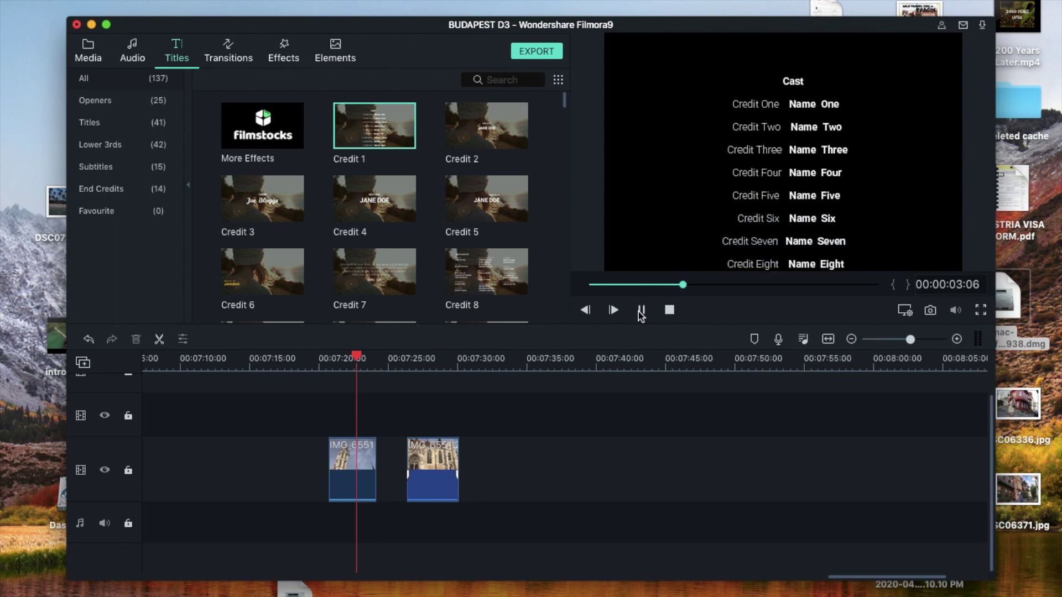
{"action": "left_click", "coordinate": [640, 310]}
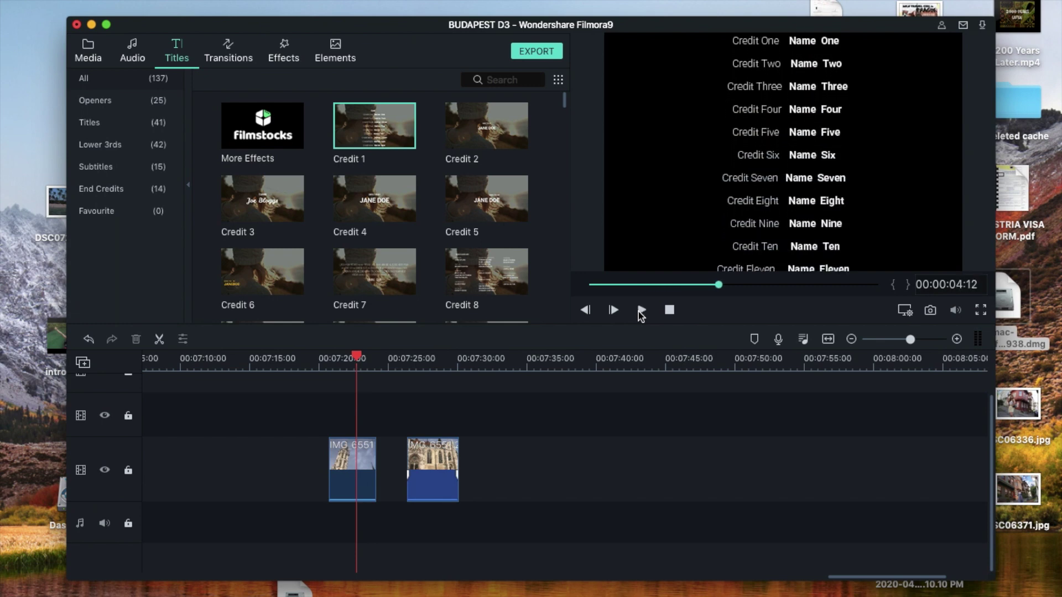
- Preview the Credit 5 title and place it on the track directly above the first IMG_6551 2 part
{"action": "left_click", "coordinate": [484, 217]}
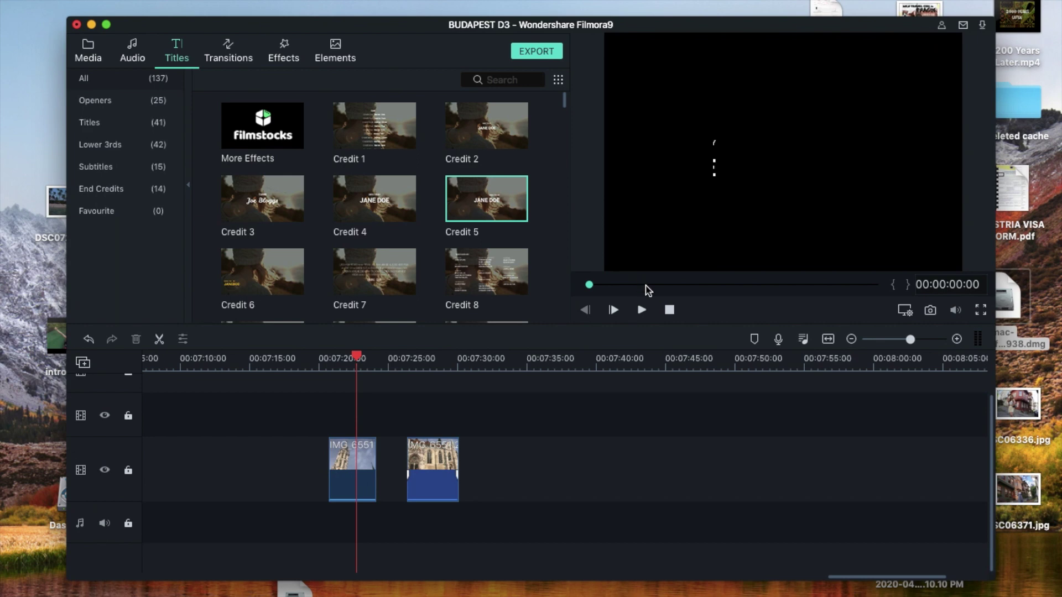
{"action": "left_click", "coordinate": [641, 309]}
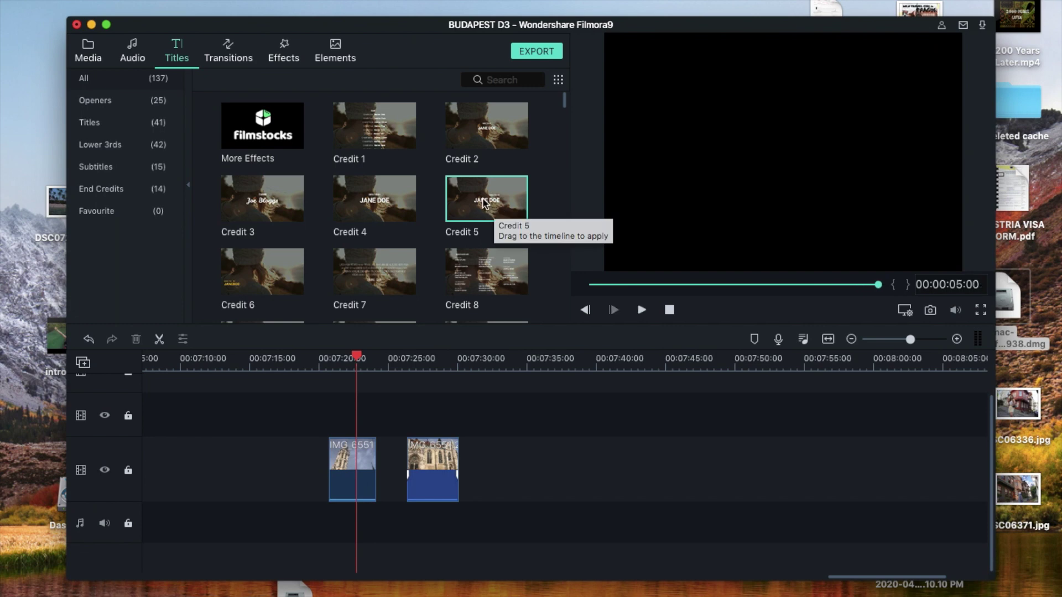
{"action": "left_click_drag", "start_coordinate": [484, 204], "coordinate": [333, 423]}
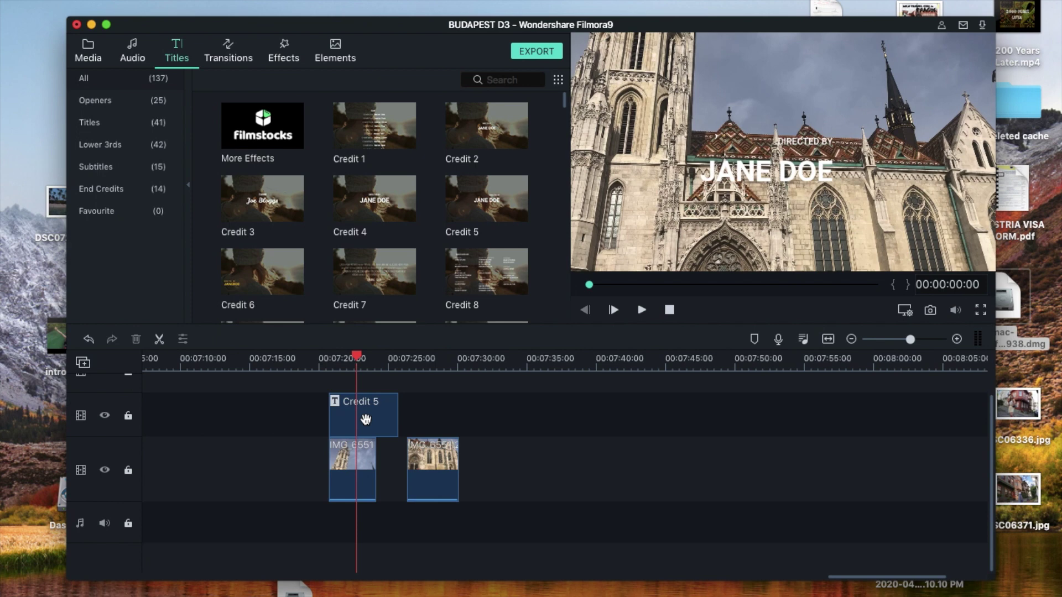
- Open the Credit 5 title for editing and replace its "DIRECTED BY" line with "Budapest"
{"action": "left_click", "coordinate": [365, 420]}
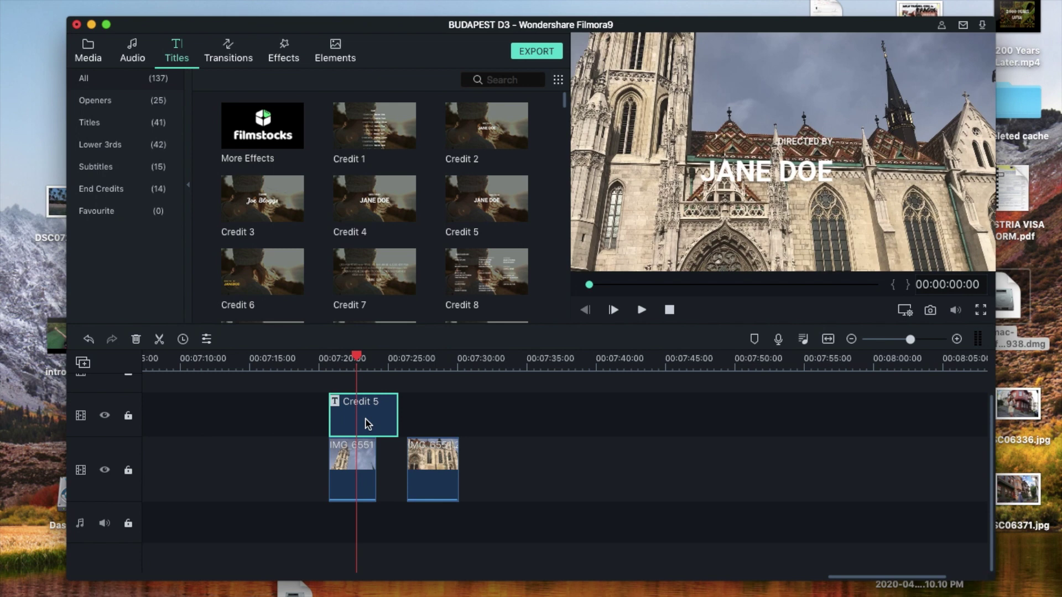
{"action": "double_click", "coordinate": [365, 424]}
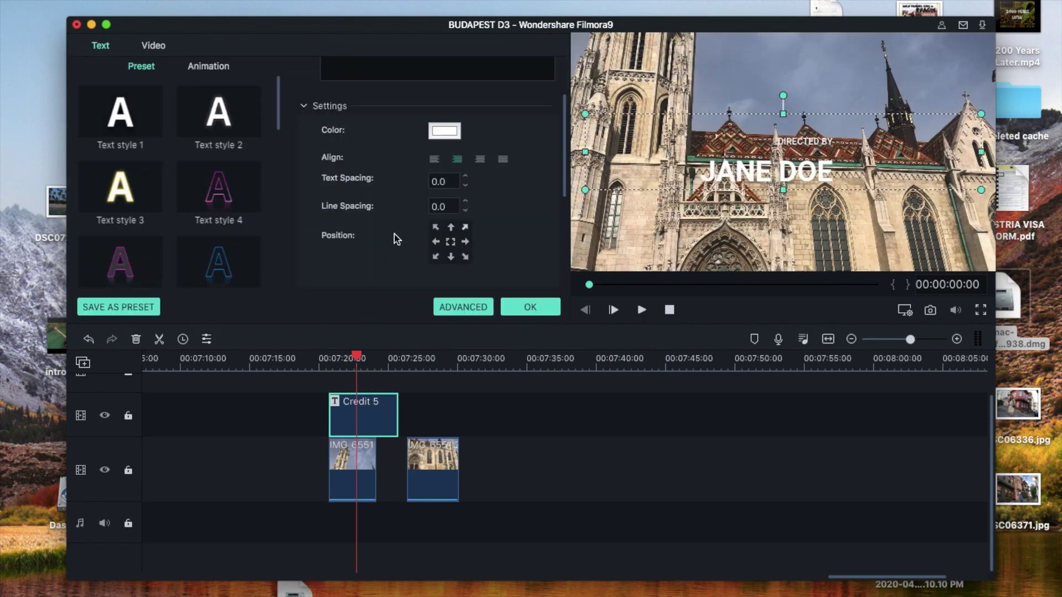
{"action": "scroll", "coordinate": [396, 239], "scroll_direction": "up", "scroll_amount": 2}
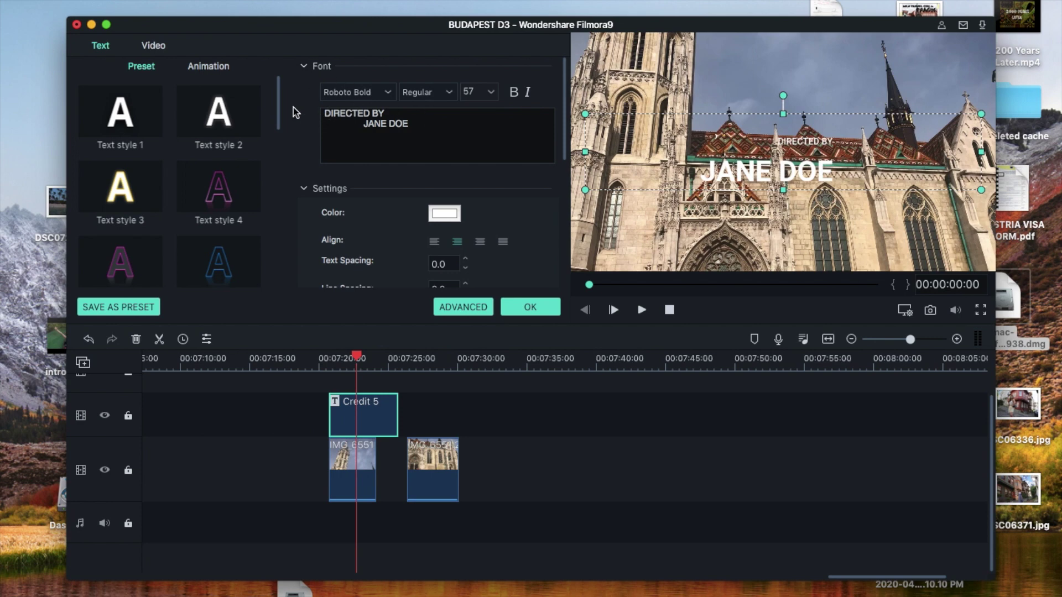
{"action": "left_click", "coordinate": [389, 113]}
{"action": "key", "text": "BackSpace"}
{"action": "key", "text": "BackSpace"}
{"action": "key", "text": "BackSpace"}
{"action": "key", "text": "BackSpace"}
{"action": "key", "text": "BackSpace"}
{"action": "key", "text": "BackSpace"}
{"action": "key", "text": "BackSpace"}
{"action": "key", "text": "BackSpace"}
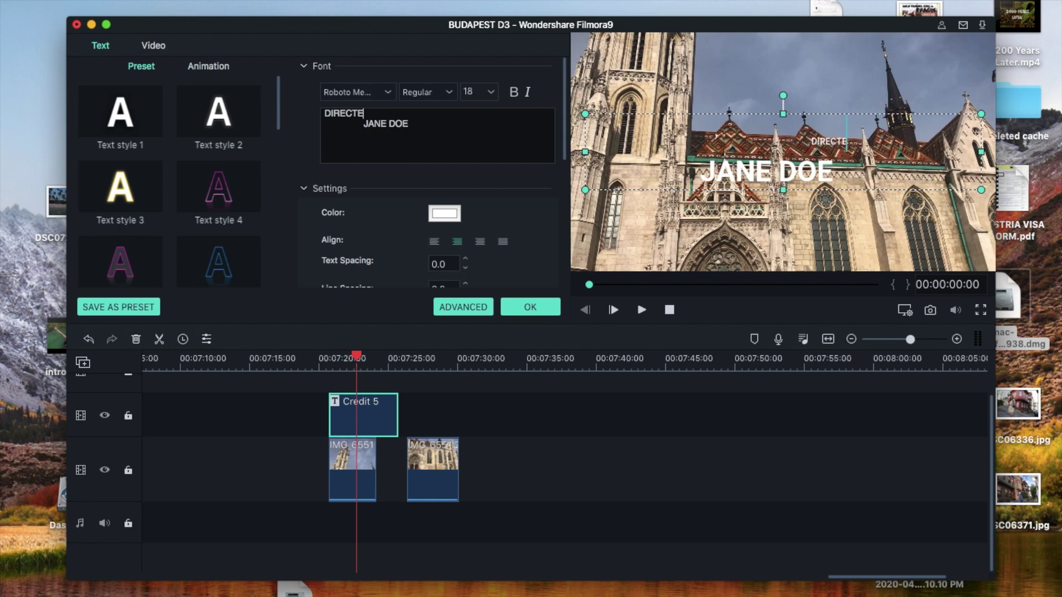
{"action": "key", "text": "BackSpace"}
{"action": "type", "text": "Budapest"}
{"action": "left_click", "coordinate": [331, 114]}
{"action": "key", "text": "BackSpace"}
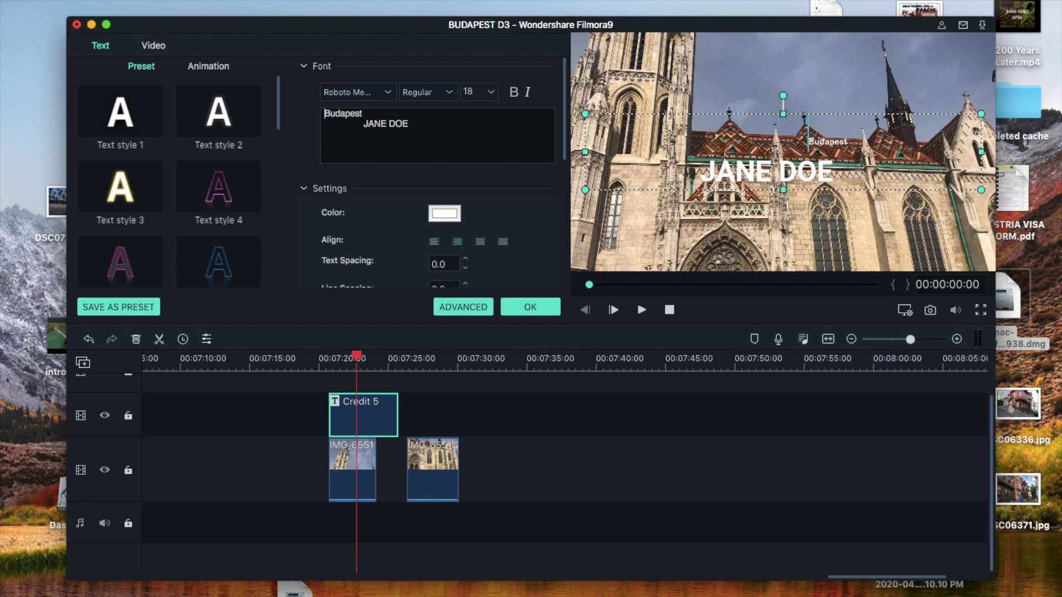
- Append "day 3" to the title's "Budapest" line
{"action": "left_click", "coordinate": [372, 113]}
{"action": "type", "text": "day"}
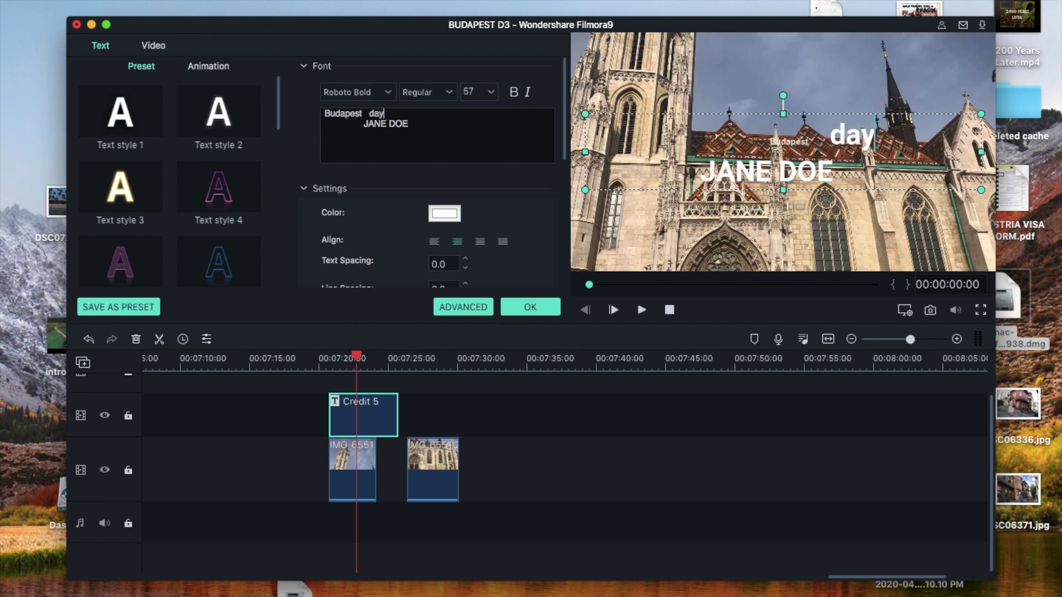
{"action": "type", "text": " 3"}
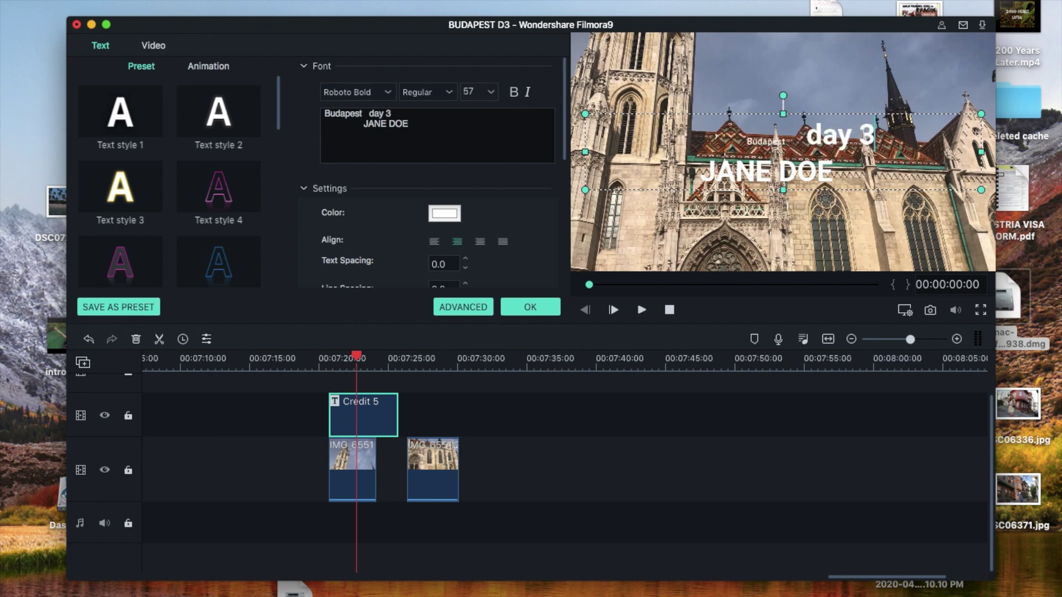
- Set the font size of the whole "Budapest day 3" line to 30
{"action": "left_click", "coordinate": [412, 124]}
{"action": "left_click_drag", "start_coordinate": [396, 113], "coordinate": [322, 113]}
{"action": "left_click", "coordinate": [490, 93]}
{"action": "scroll", "coordinate": [484, 133], "scroll_direction": "down", "scroll_amount": 5}
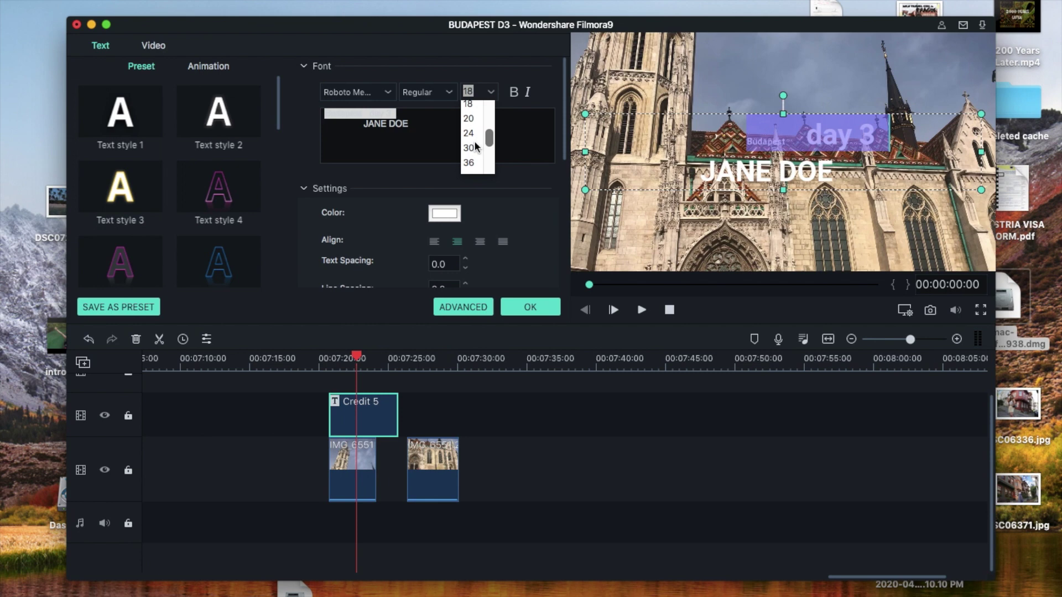
{"action": "left_click", "coordinate": [471, 148]}
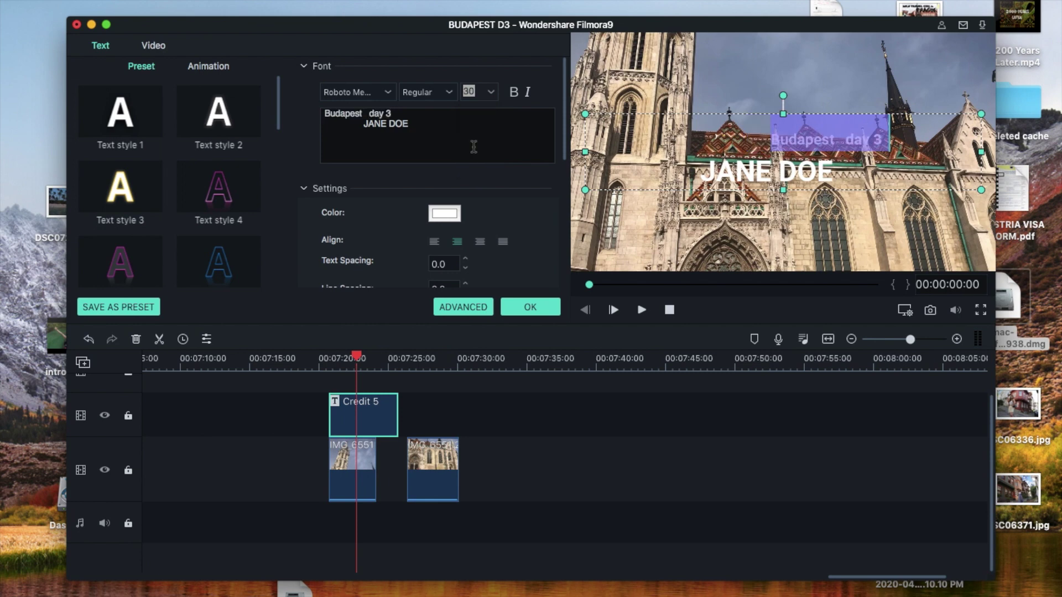
- Replace the title's "JANE DOE" line with the creator's full name, removing the leftover "J"
{"action": "left_click", "coordinate": [427, 123]}
{"action": "left_click_drag", "start_coordinate": [413, 126], "coordinate": [367, 126]}
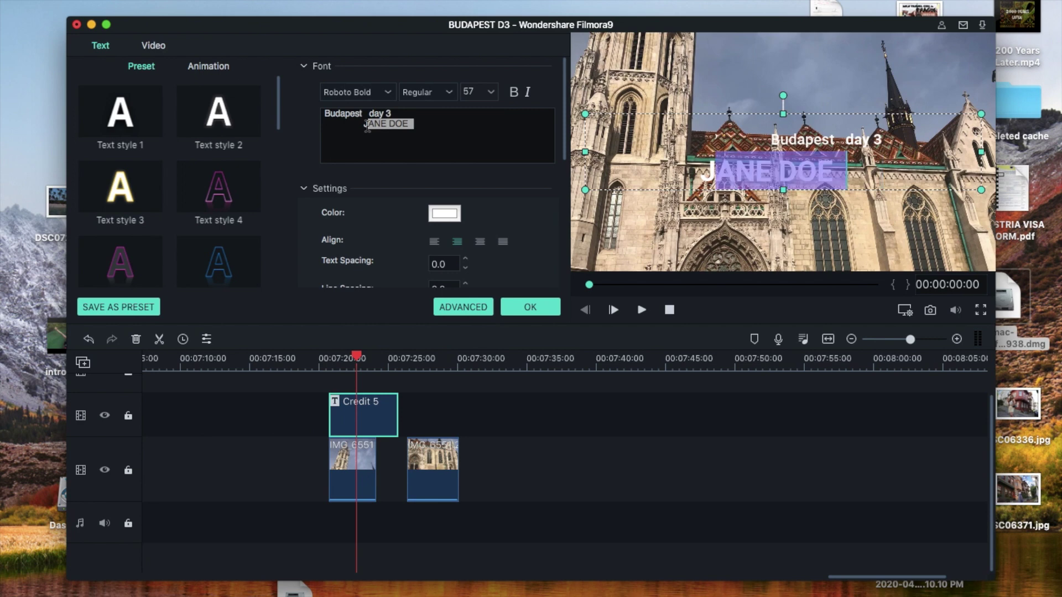
{"action": "type", "text": "Katrina"}
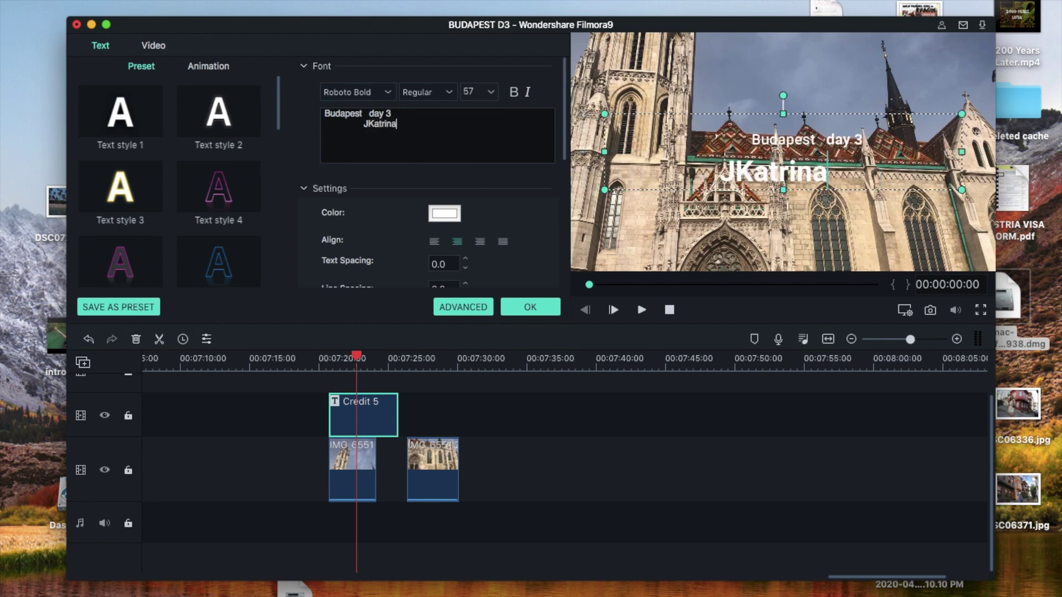
{"action": "type", "text": " Suan"}
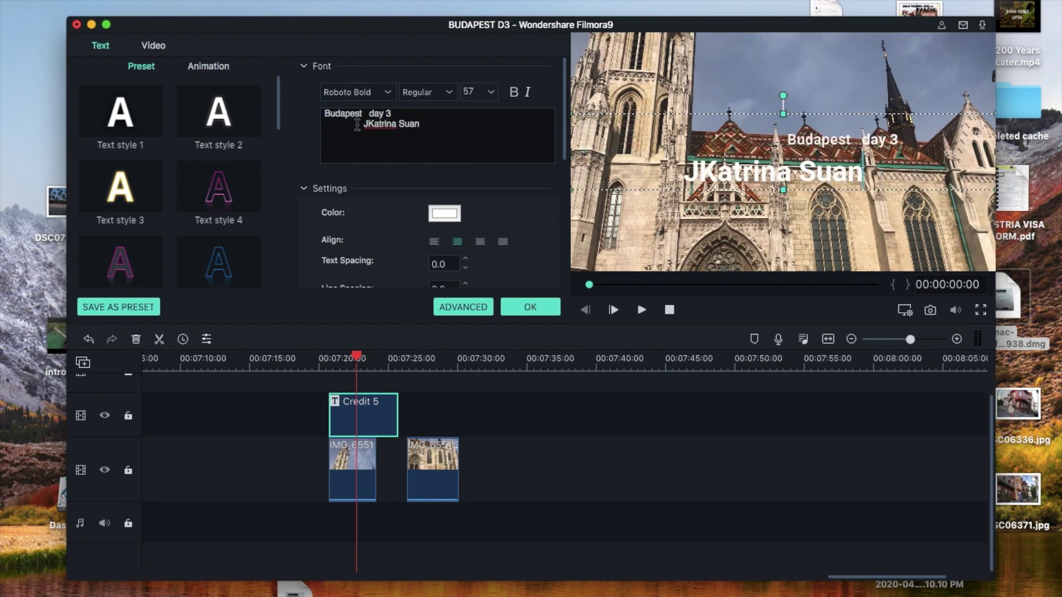
{"action": "left_click", "coordinate": [367, 129]}
{"action": "key", "text": "BackSpace"}
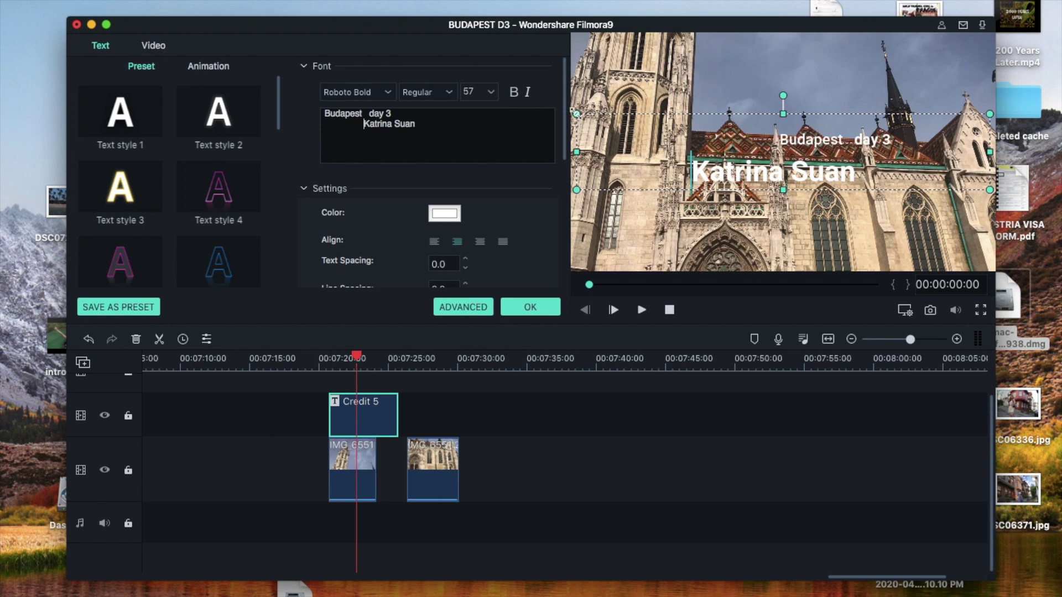
- Scale the title text down in the preview and enlarge it back to roughly its former size
{"action": "left_click_drag", "start_coordinate": [575, 112], "coordinate": [783, 127]}
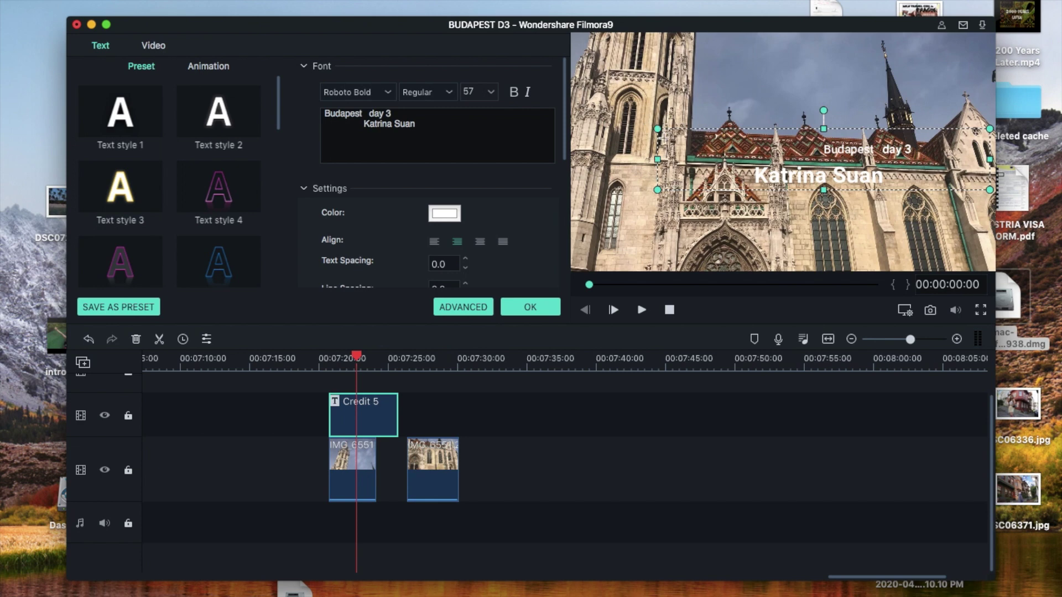
{"action": "left_click_drag", "start_coordinate": [657, 128], "coordinate": [578, 107]}
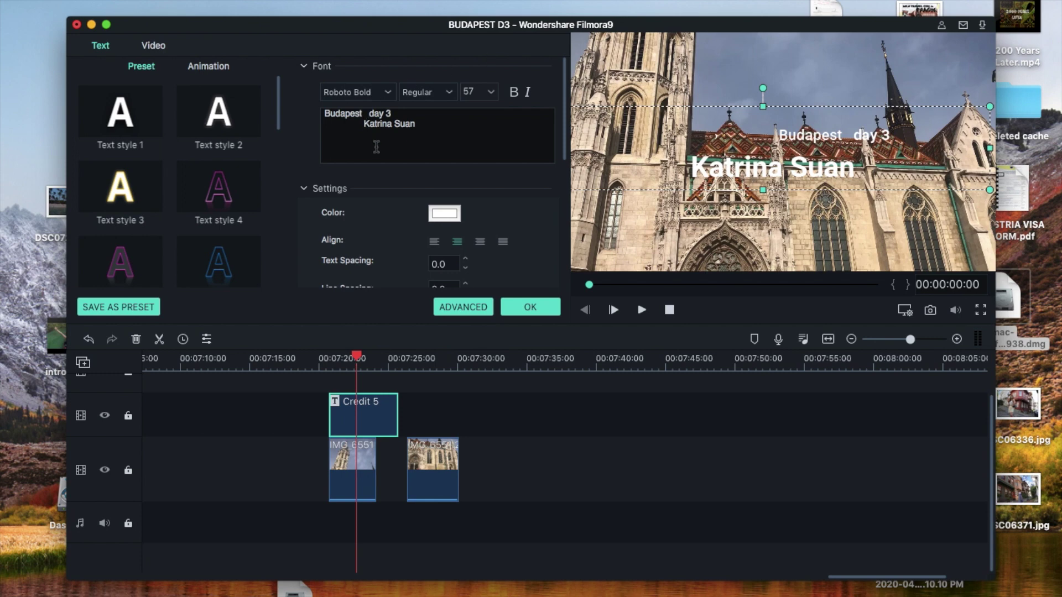
{"action": "scroll", "coordinate": [396, 191], "scroll_direction": "down", "scroll_amount": 3}
{"action": "scroll", "coordinate": [420, 182], "scroll_direction": "up", "scroll_amount": 1}
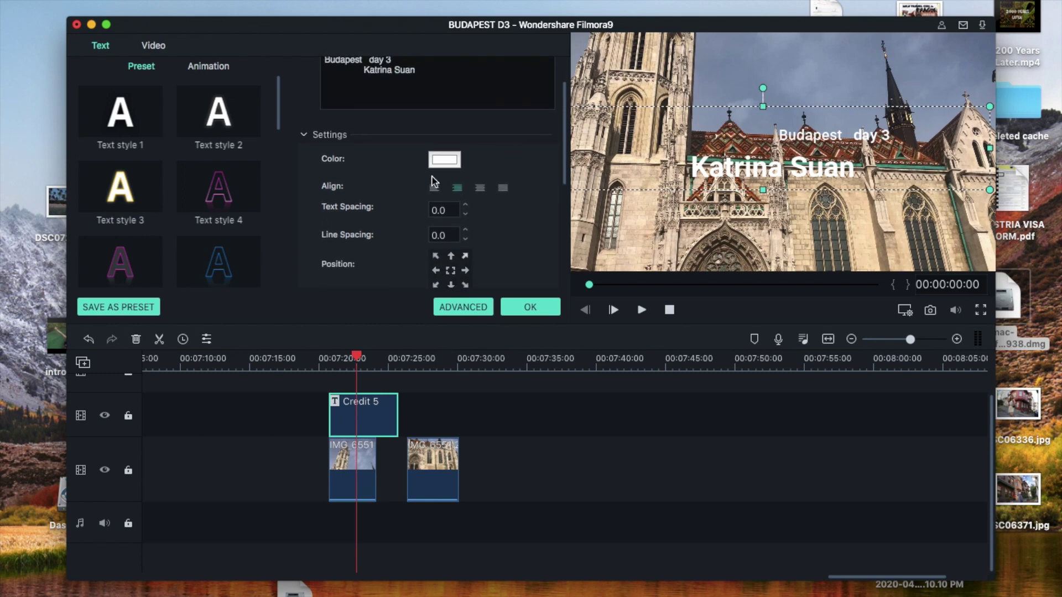
{"action": "left_click", "coordinate": [451, 163]}
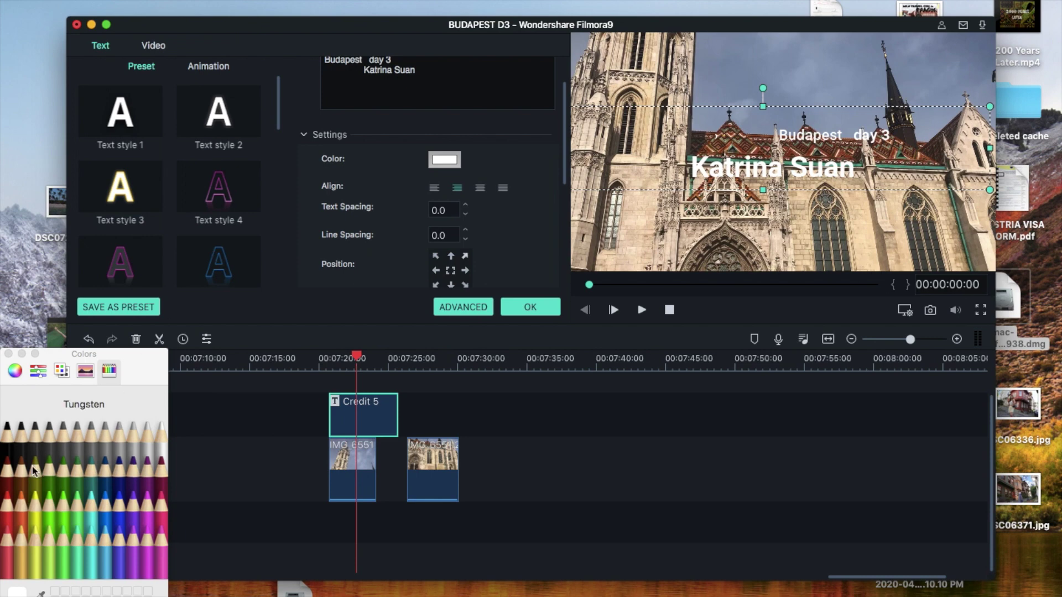
{"action": "left_click", "coordinate": [38, 447]}
{"action": "left_click", "coordinate": [8, 354]}
- Try preset text styles 1 through 6 on the title, one after another
{"action": "left_click", "coordinate": [124, 117]}
{"action": "left_click", "coordinate": [256, 115]}
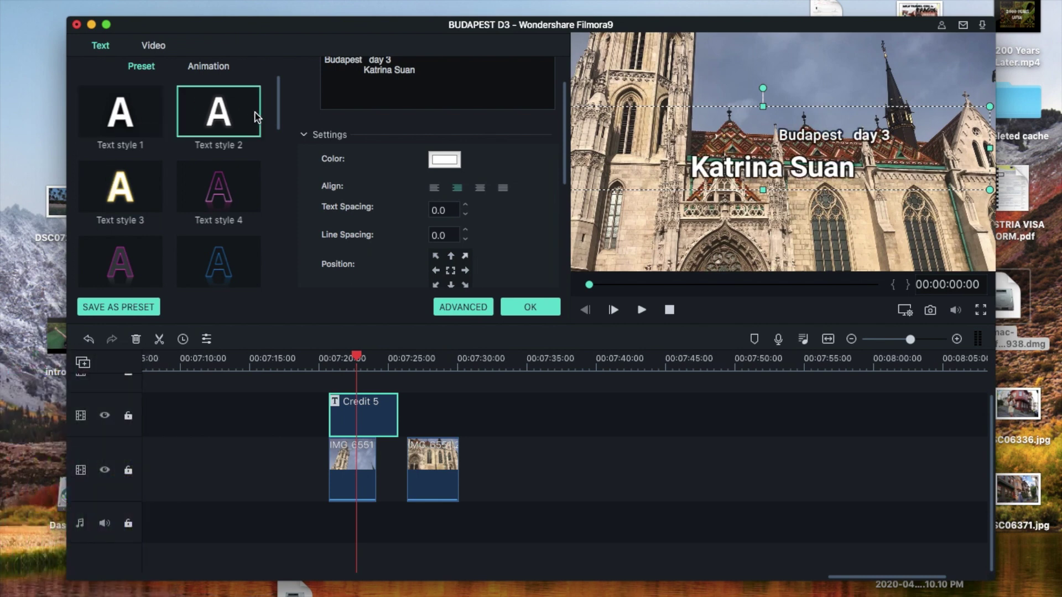
{"action": "left_click", "coordinate": [123, 181]}
{"action": "left_click", "coordinate": [222, 197]}
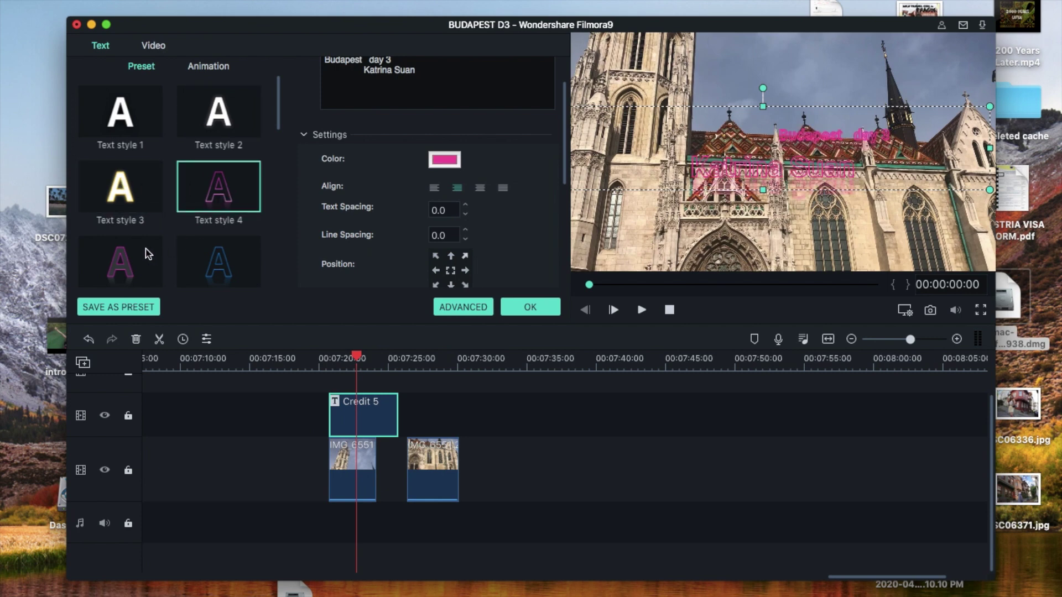
{"action": "left_click", "coordinate": [128, 259]}
{"action": "left_click", "coordinate": [225, 267]}
- Compare the presets from Text style 7 to Text style 10 and give the title the yellow Text style 8
{"action": "scroll", "coordinate": [225, 268], "scroll_direction": "down", "scroll_amount": 3}
{"action": "left_click", "coordinate": [129, 188]}
{"action": "left_click", "coordinate": [205, 189]}
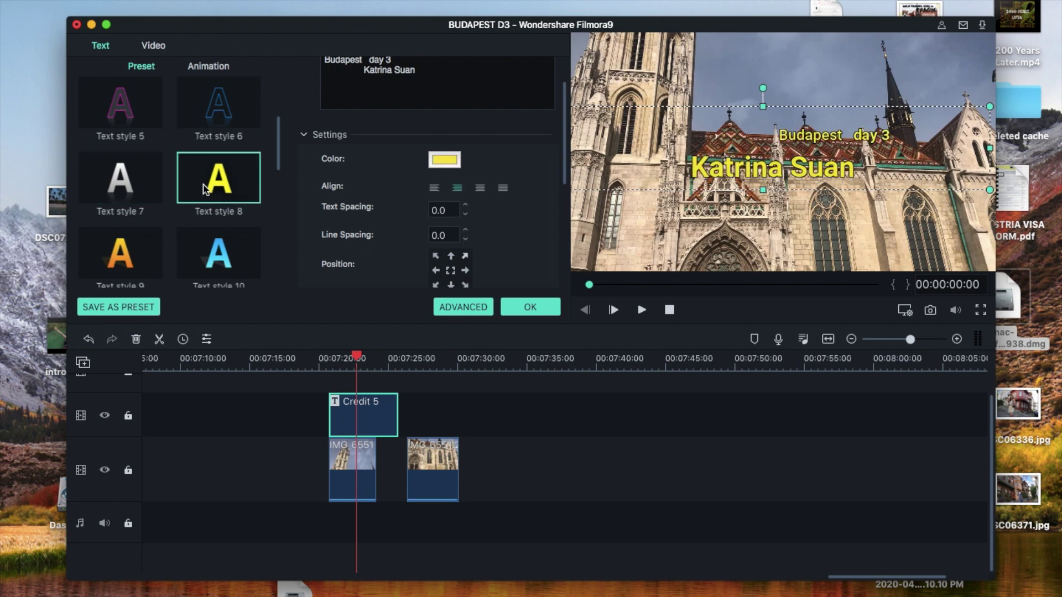
{"action": "left_click", "coordinate": [215, 235]}
{"action": "left_click", "coordinate": [128, 244]}
{"action": "left_click", "coordinate": [195, 219]}
{"action": "scroll", "coordinate": [194, 219], "scroll_direction": "up", "scroll_amount": 3}
{"action": "scroll", "coordinate": [388, 171], "scroll_direction": "up", "scroll_amount": 2}
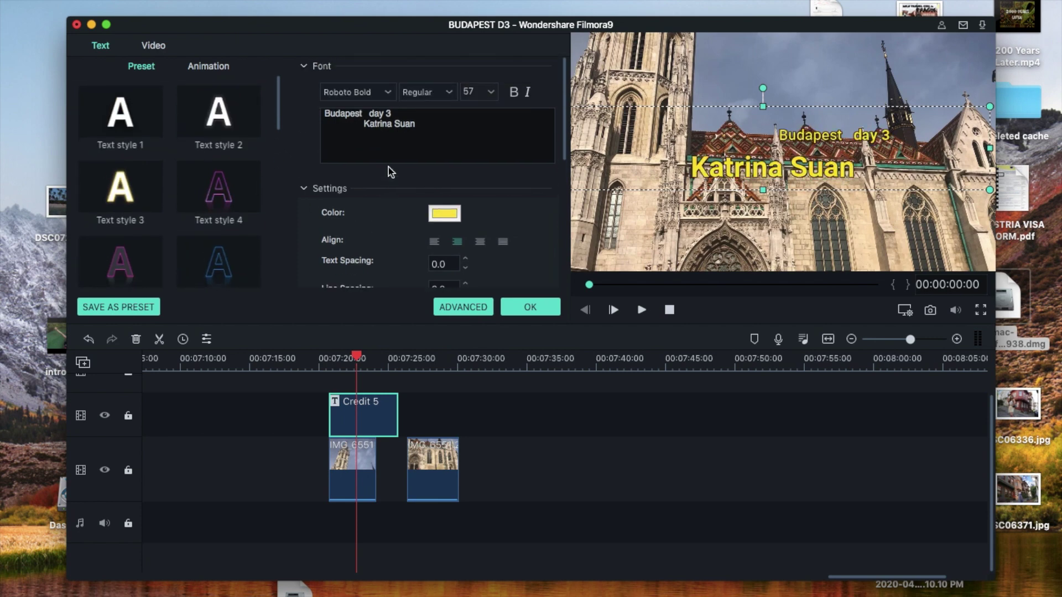
- Apply the Type Writer animation to the title and confirm the title edits
{"action": "left_click", "coordinate": [220, 69]}
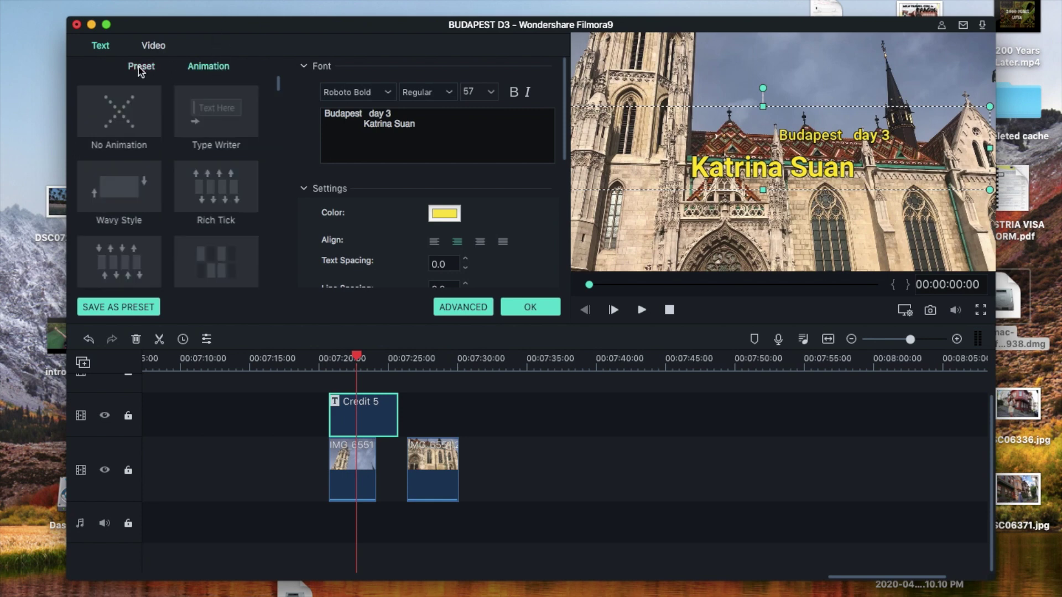
{"action": "mouse_move", "coordinate": [212, 113]}
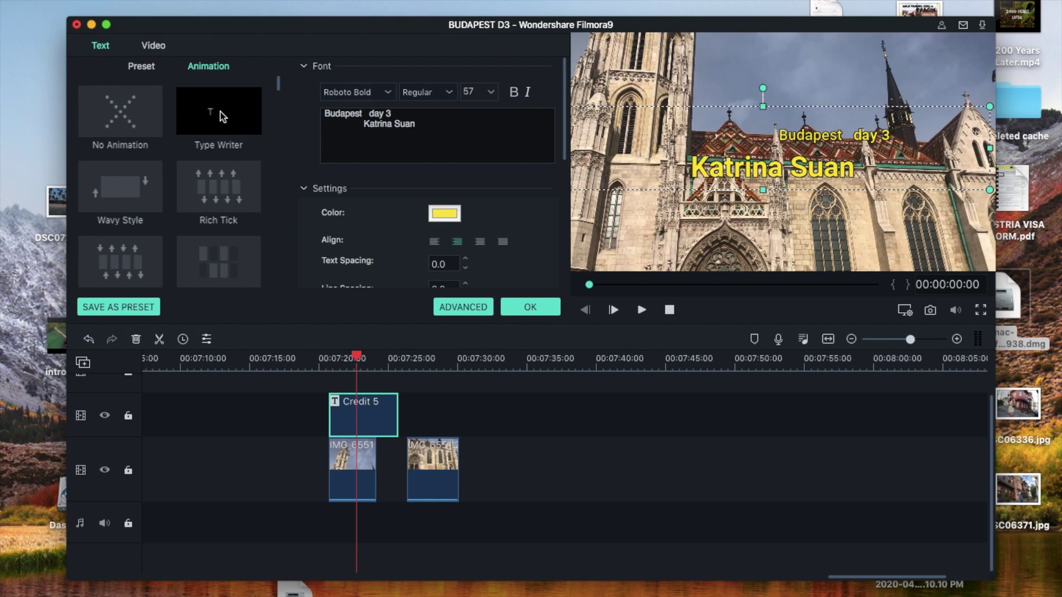
{"action": "left_click", "coordinate": [220, 116]}
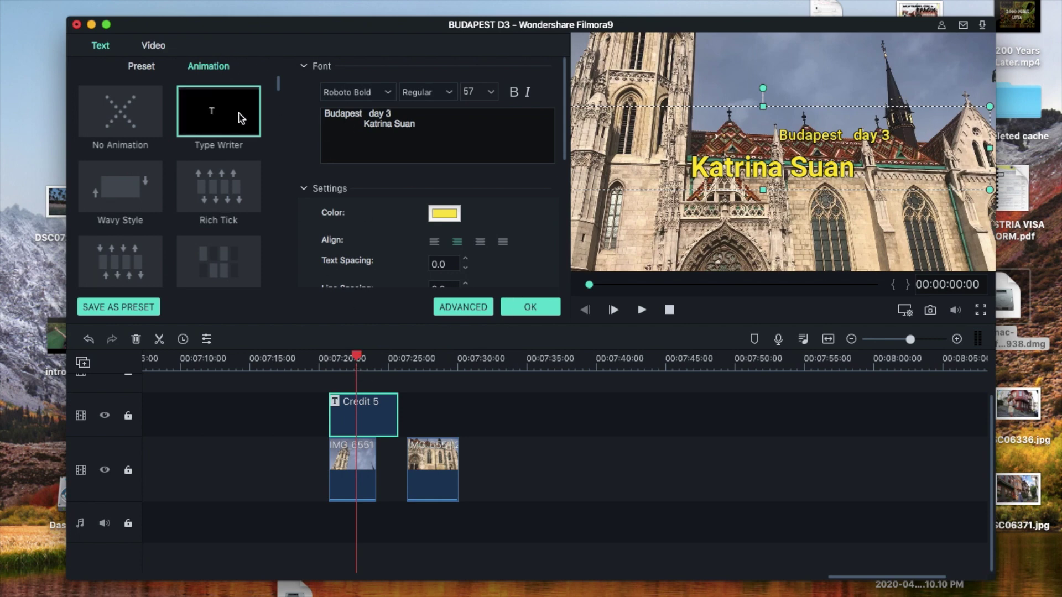
{"action": "left_click", "coordinate": [529, 307]}
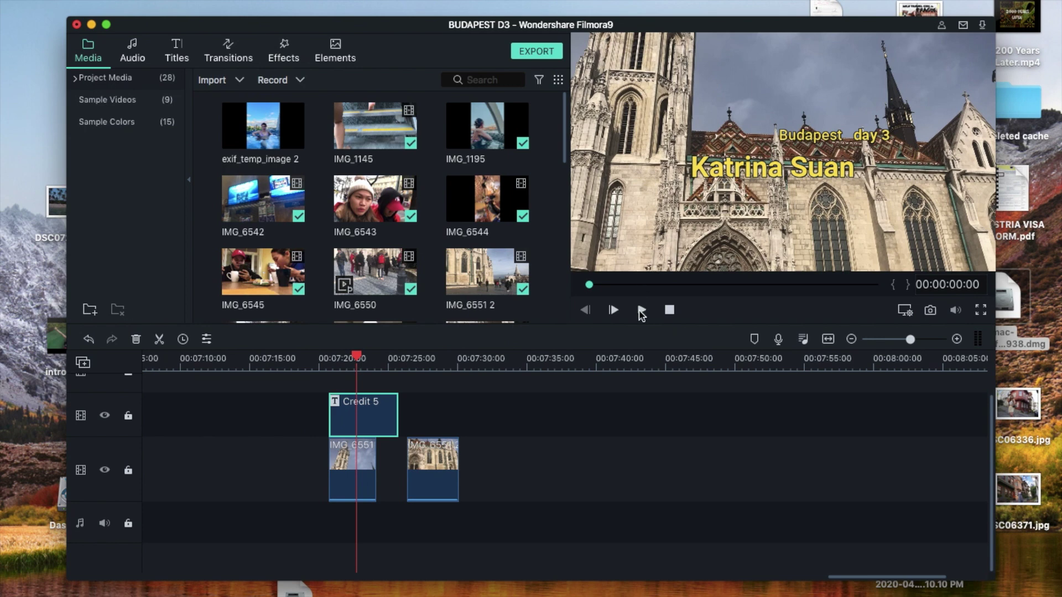
- Play the title clip from its start to check its animation
{"action": "left_click", "coordinate": [347, 360]}
{"action": "left_click_drag", "start_coordinate": [348, 360], "coordinate": [327, 360]}
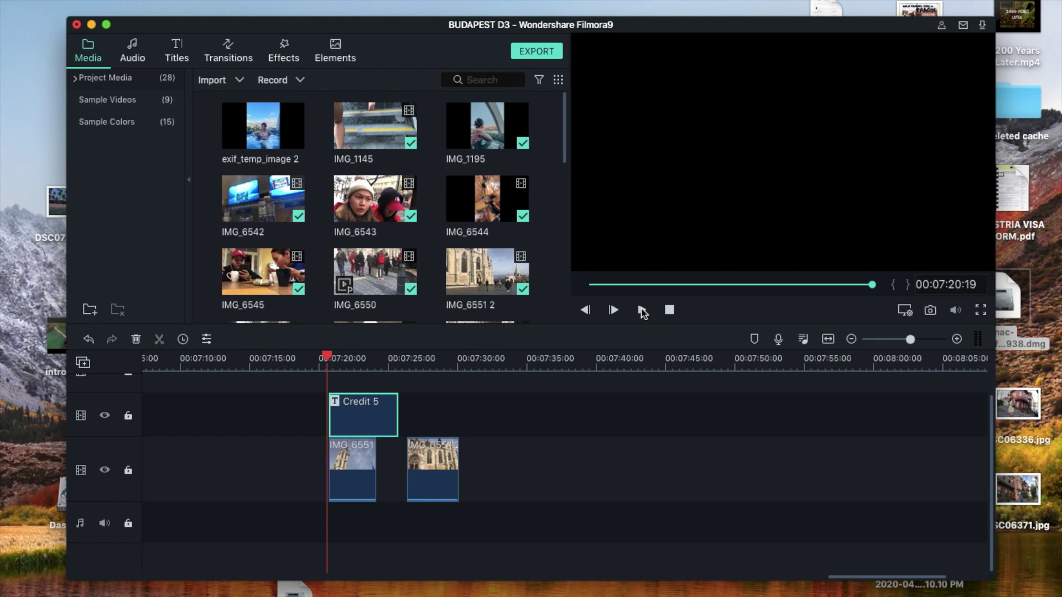
{"action": "left_click", "coordinate": [642, 310]}
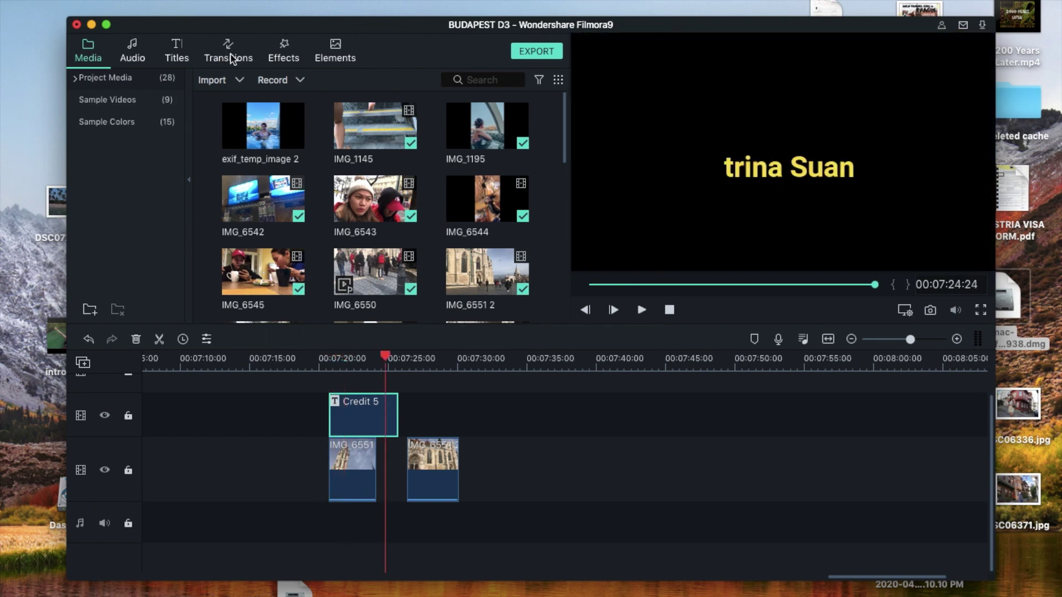
- Browse the full transition library and preview the Bar transition
{"action": "left_click", "coordinate": [233, 60]}
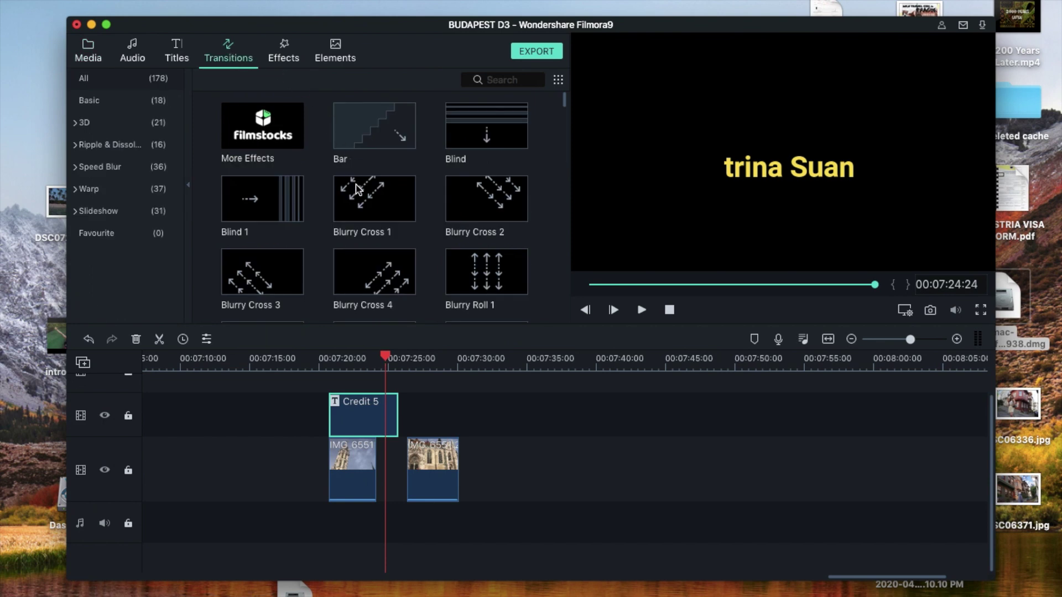
{"action": "scroll", "coordinate": [356, 189], "scroll_direction": "down", "scroll_amount": 10}
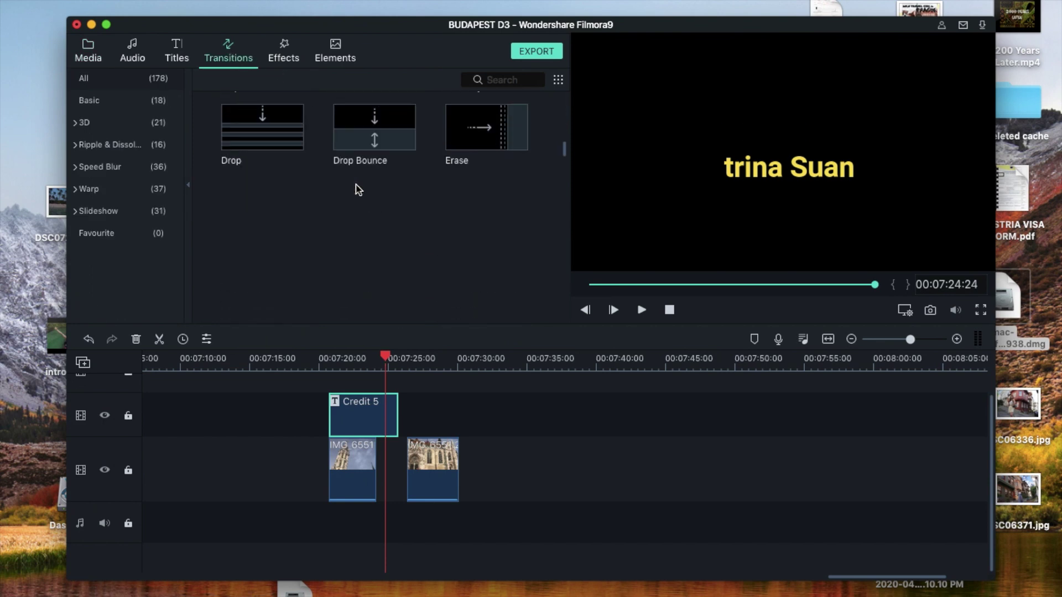
{"action": "scroll", "coordinate": [356, 189], "scroll_direction": "down", "scroll_amount": 15}
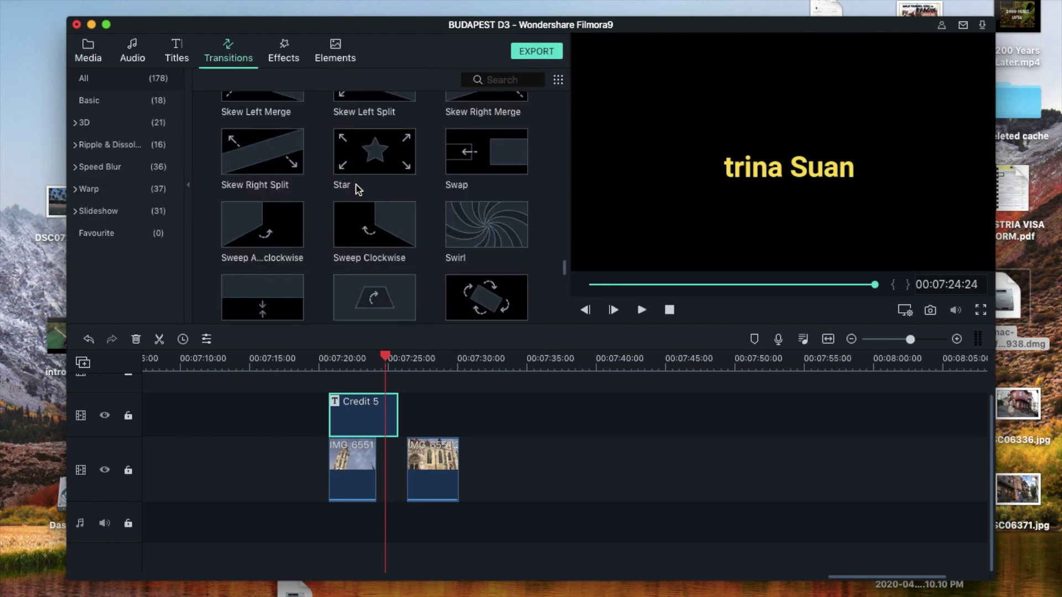
{"action": "scroll", "coordinate": [359, 189], "scroll_direction": "up", "scroll_amount": 20}
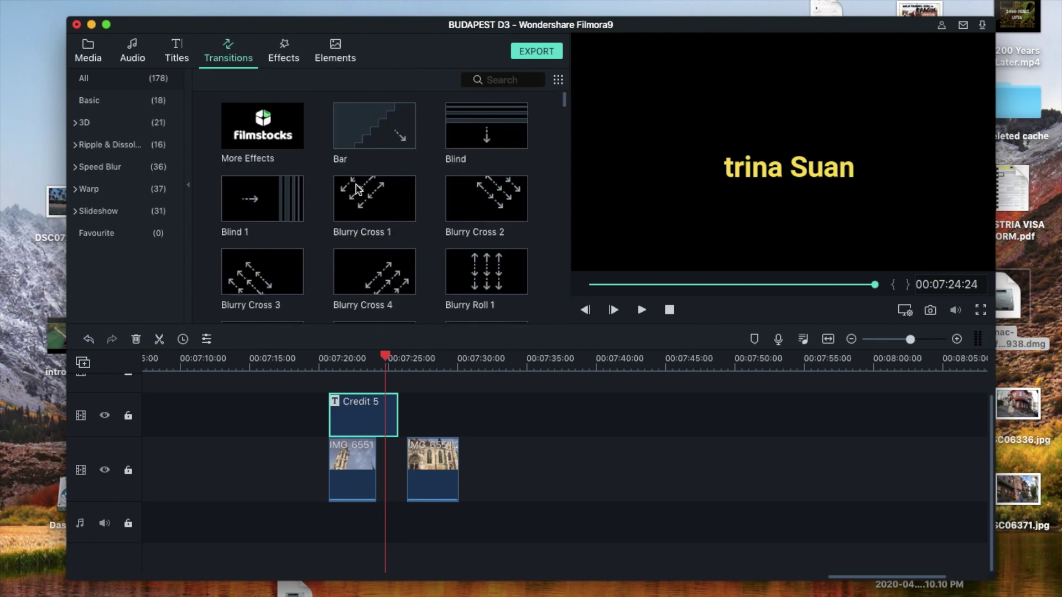
{"action": "left_click", "coordinate": [379, 133]}
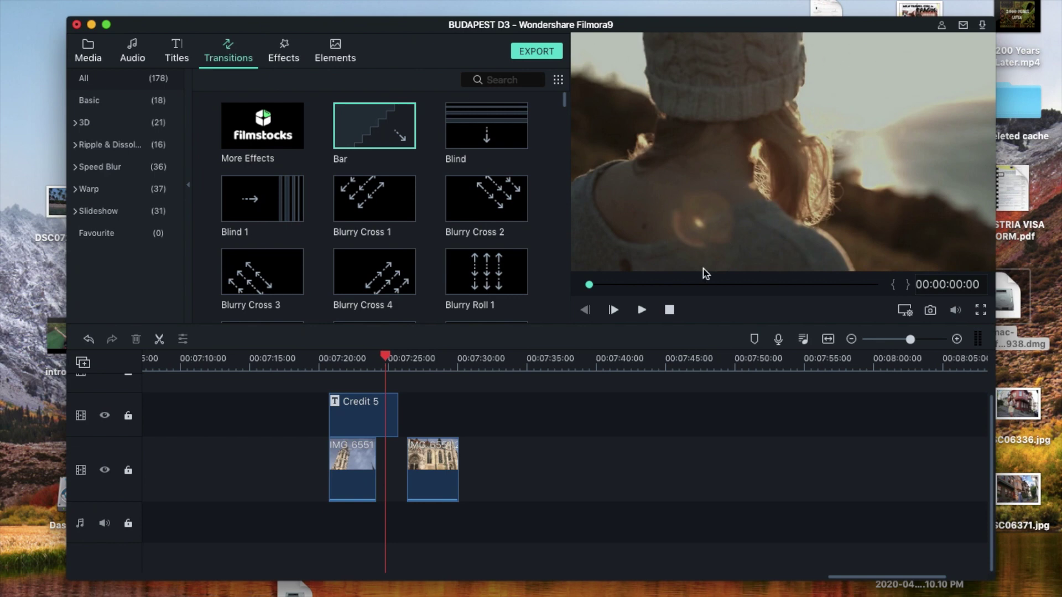
{"action": "left_click", "coordinate": [642, 311]}
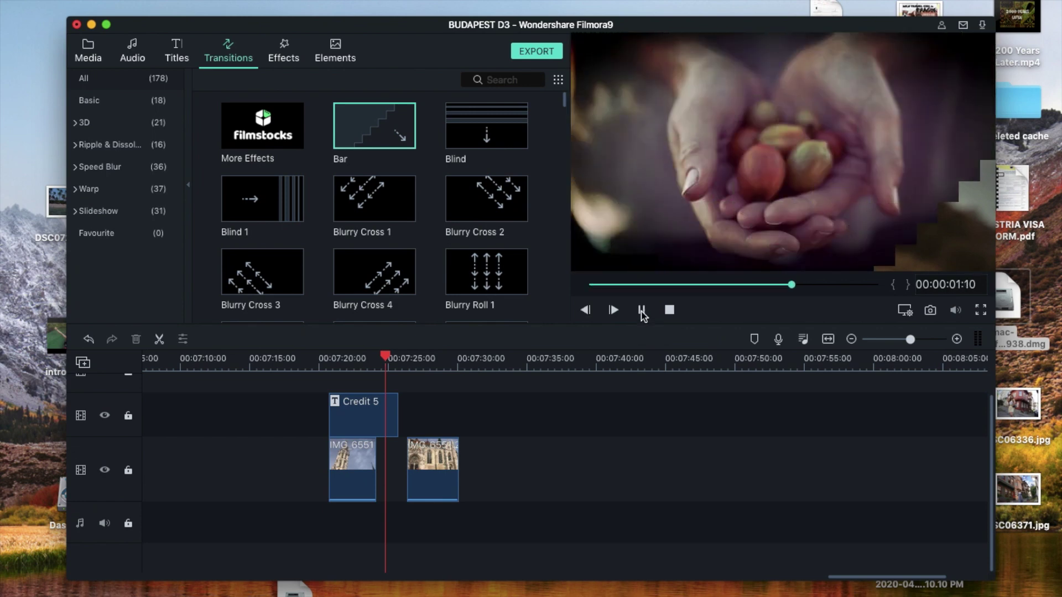
- Close the gap between the two church clips and place the Blind 1 transition over their cut
{"action": "left_click", "coordinate": [455, 133]}
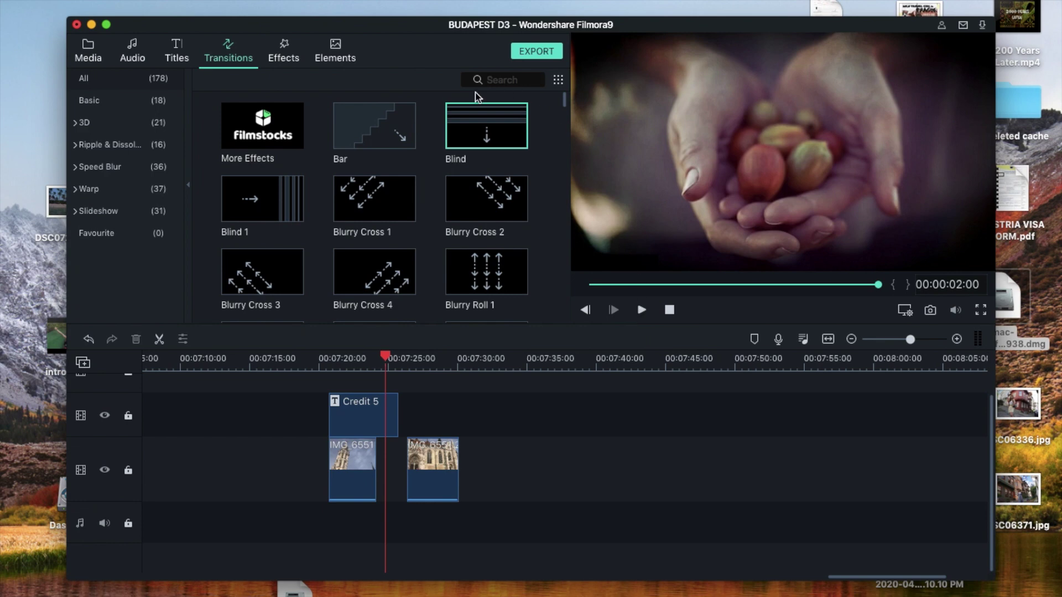
{"action": "left_click_drag", "start_coordinate": [472, 132], "coordinate": [407, 465]}
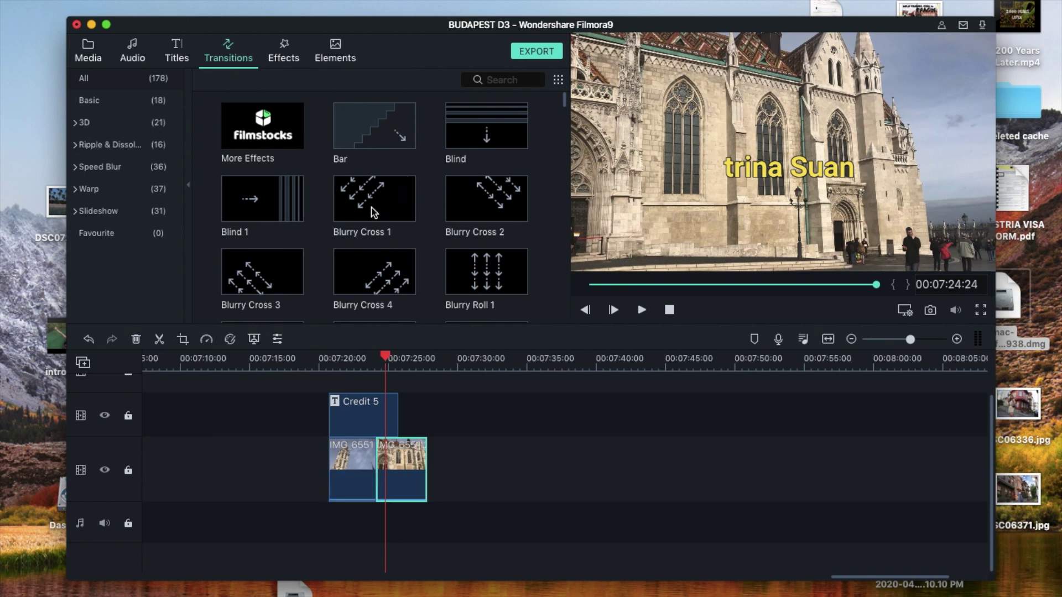
{"action": "left_click", "coordinate": [295, 202]}
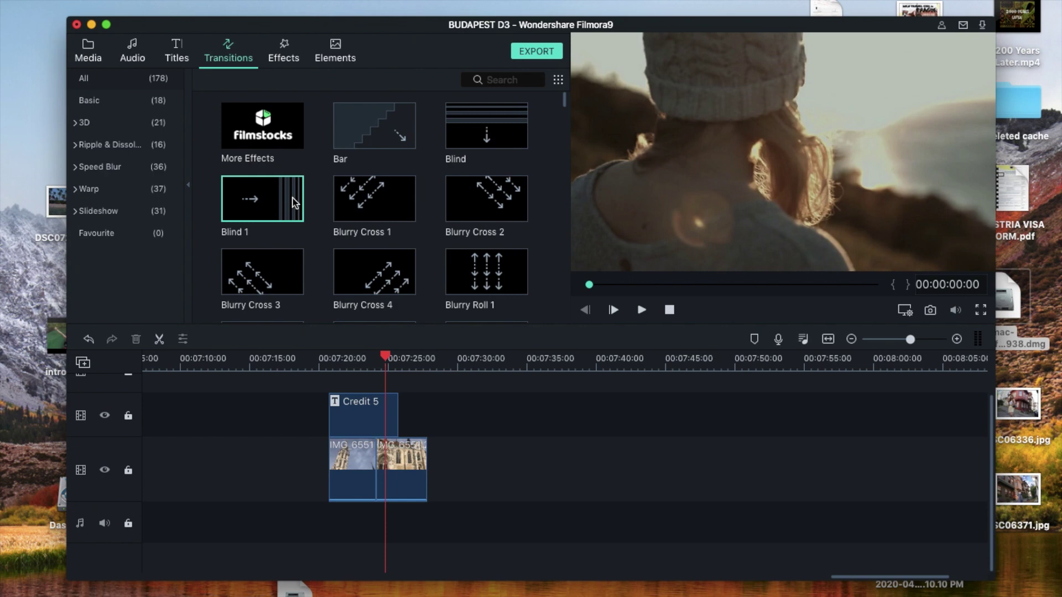
{"action": "left_click_drag", "start_coordinate": [304, 203], "coordinate": [370, 475]}
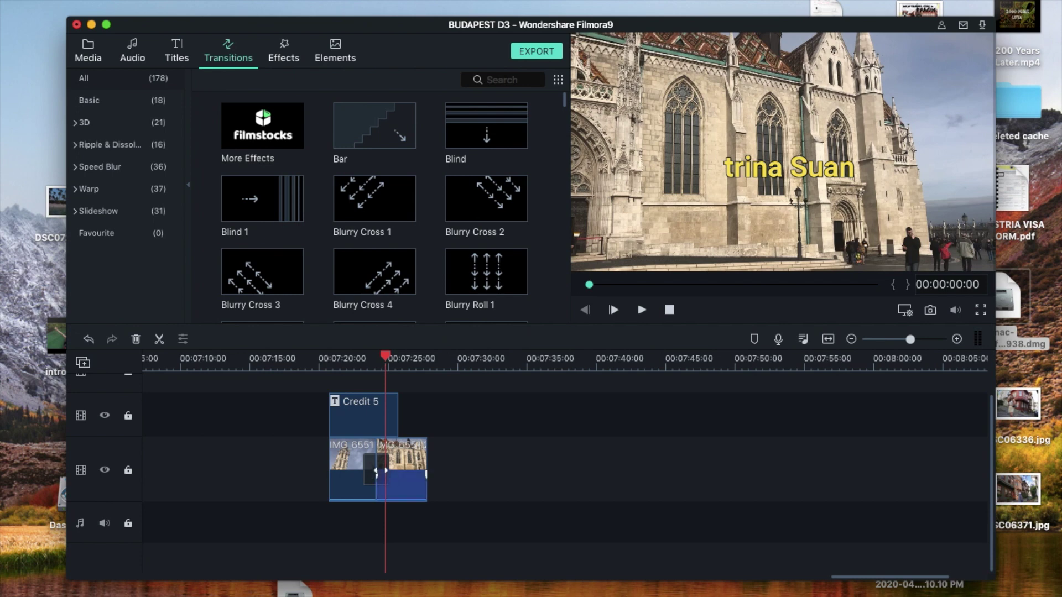
- Shift the transition entirely onto the second clip and return it to overlapping both clips
{"action": "left_click", "coordinate": [370, 462]}
{"action": "left_click_drag", "start_coordinate": [370, 462], "coordinate": [395, 465]}
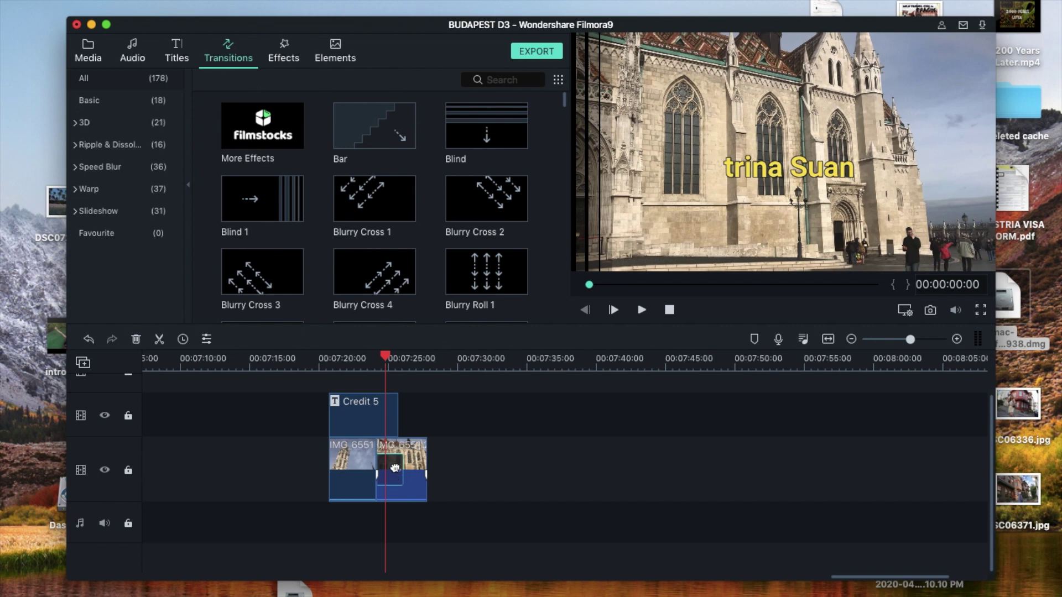
{"action": "left_click_drag", "start_coordinate": [394, 466], "coordinate": [386, 465]}
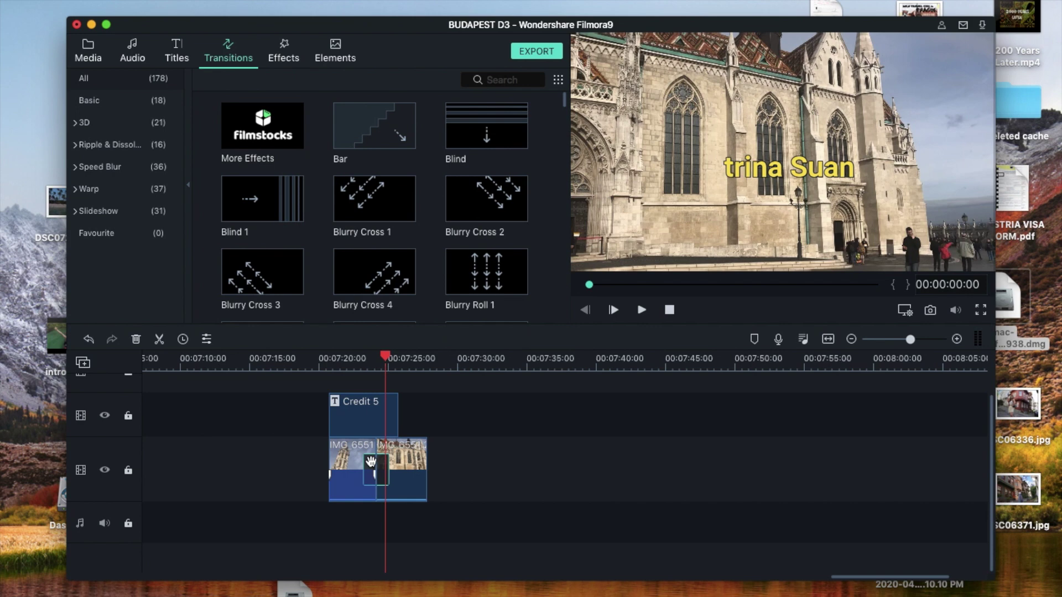
- Set the duration of the transition between the church clips to 1 second and play the clips from their start
{"action": "double_click", "coordinate": [371, 462]}
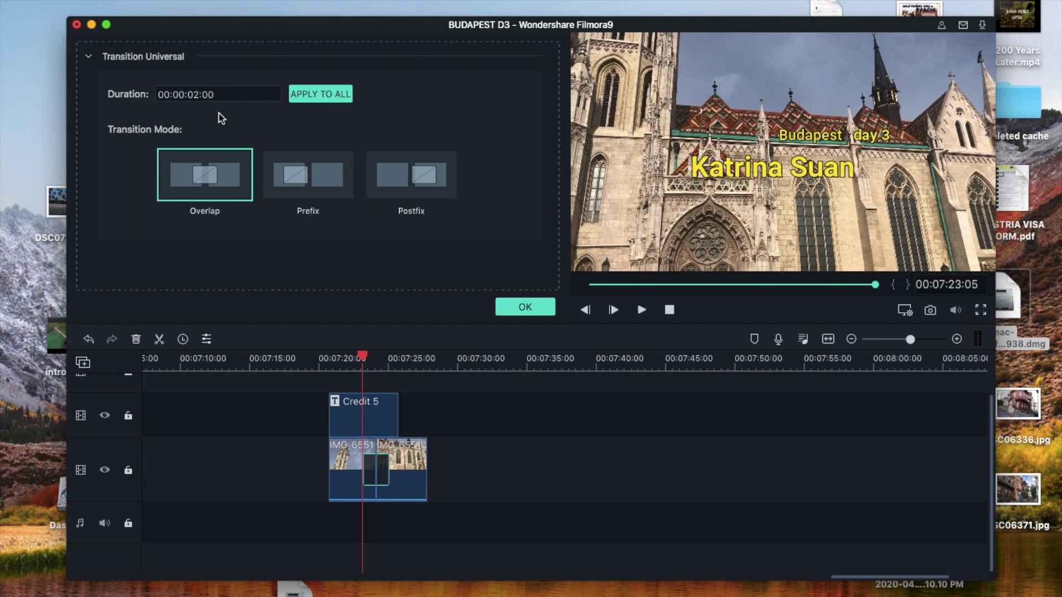
{"action": "left_click", "coordinate": [197, 93]}
{"action": "left_click", "coordinate": [198, 92]}
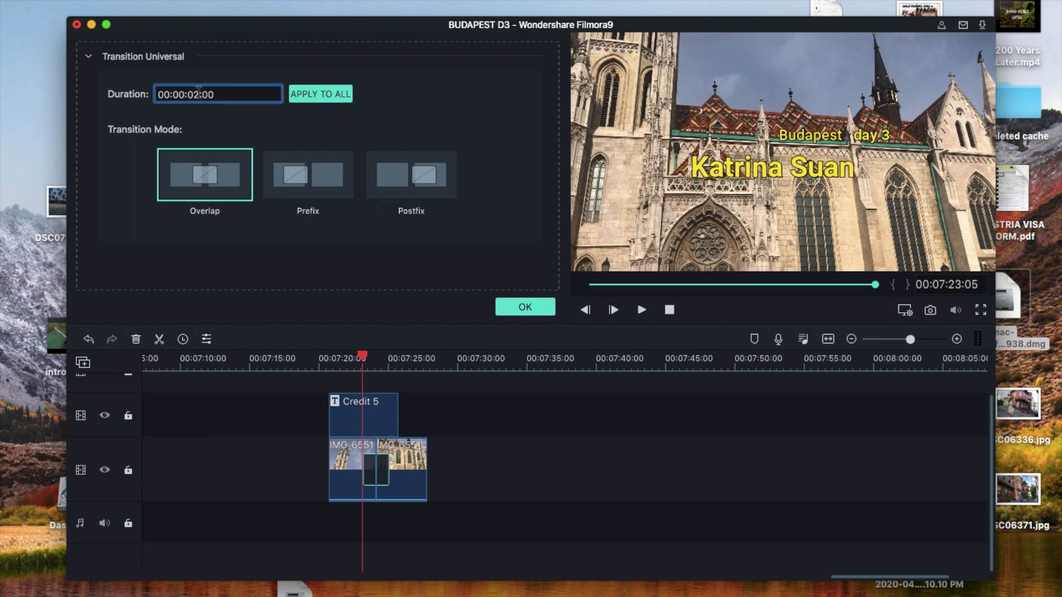
{"action": "key", "text": "BackSpace"}
{"action": "type", "text": "1"}
{"action": "left_click", "coordinate": [522, 314]}
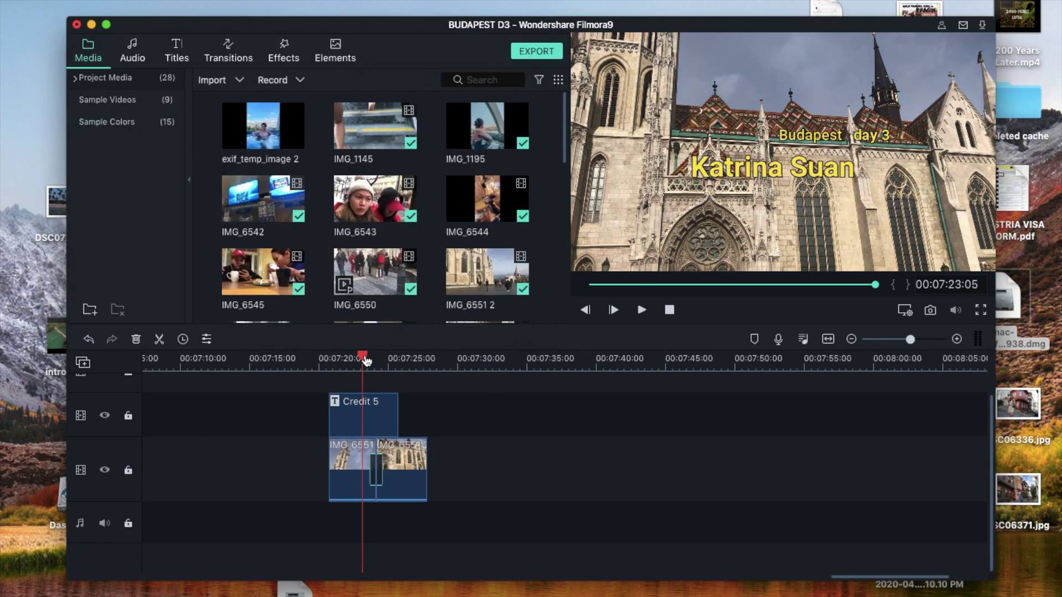
{"action": "left_click_drag", "start_coordinate": [363, 357], "coordinate": [327, 360]}
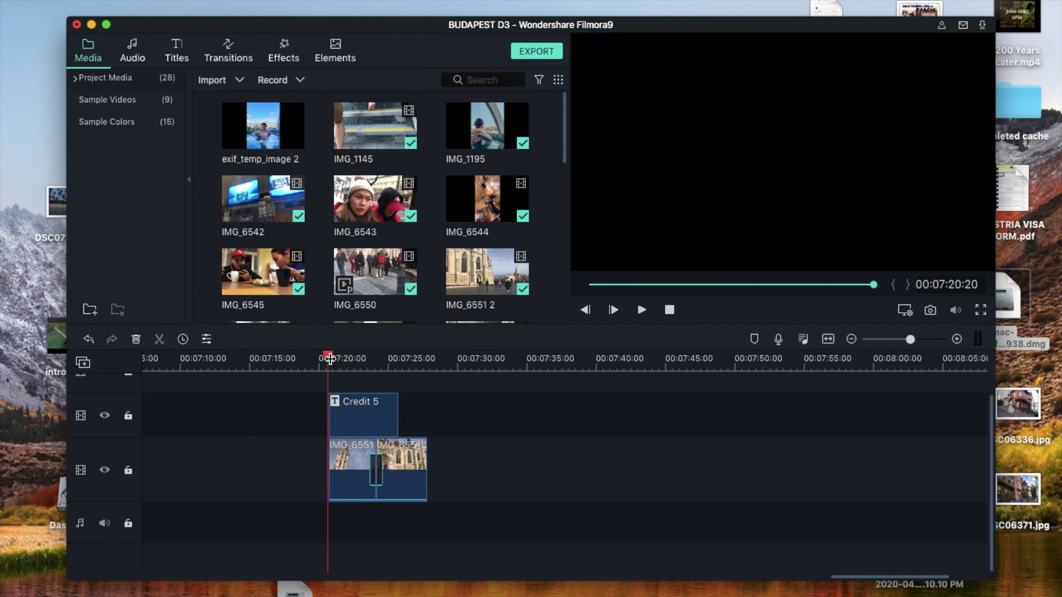
{"action": "left_click", "coordinate": [641, 310]}
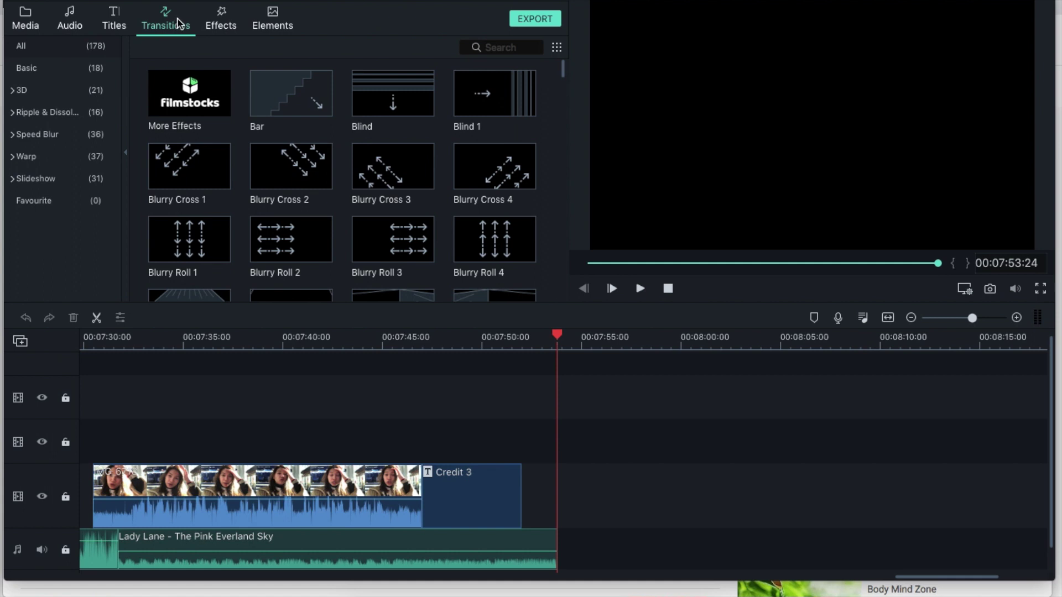
- Browse the effects library's filters and preview the Bad TV Signal effect
{"action": "left_click", "coordinate": [223, 22]}
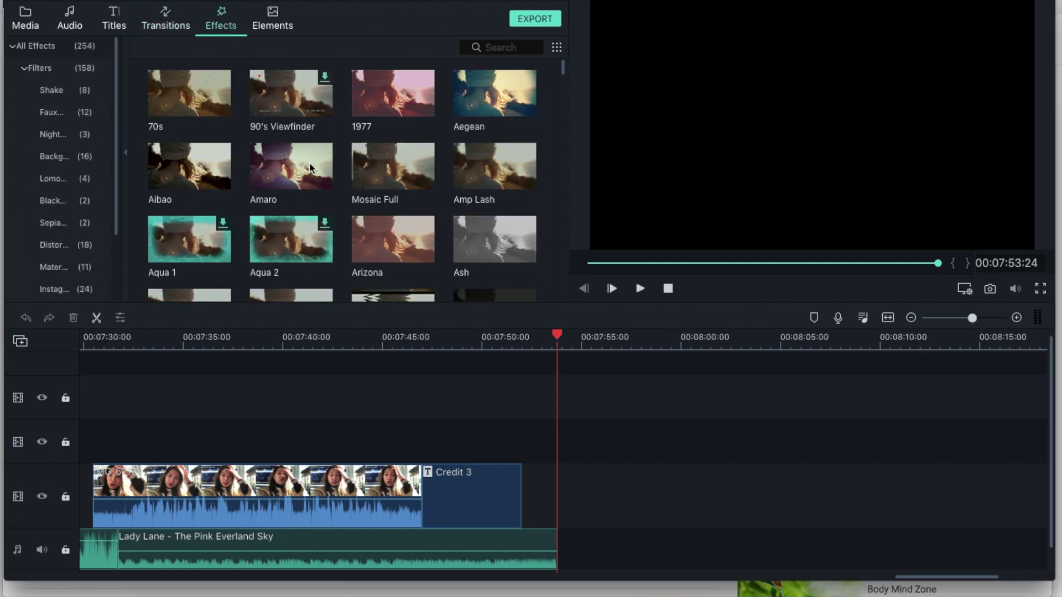
{"action": "scroll", "coordinate": [311, 167], "scroll_direction": "down", "scroll_amount": 5}
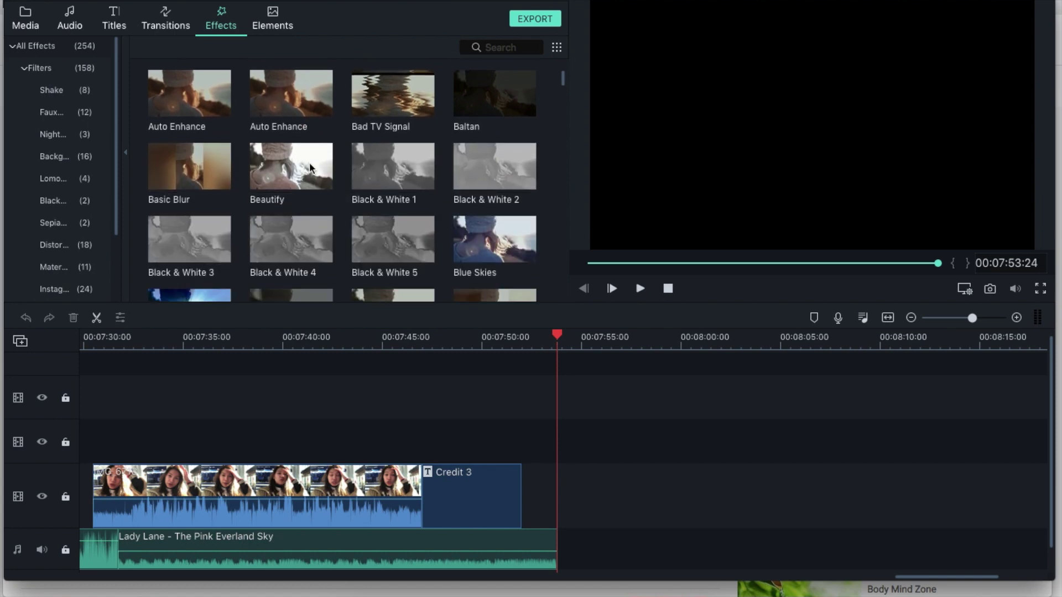
{"action": "scroll", "coordinate": [311, 168], "scroll_direction": "up", "scroll_amount": 5}
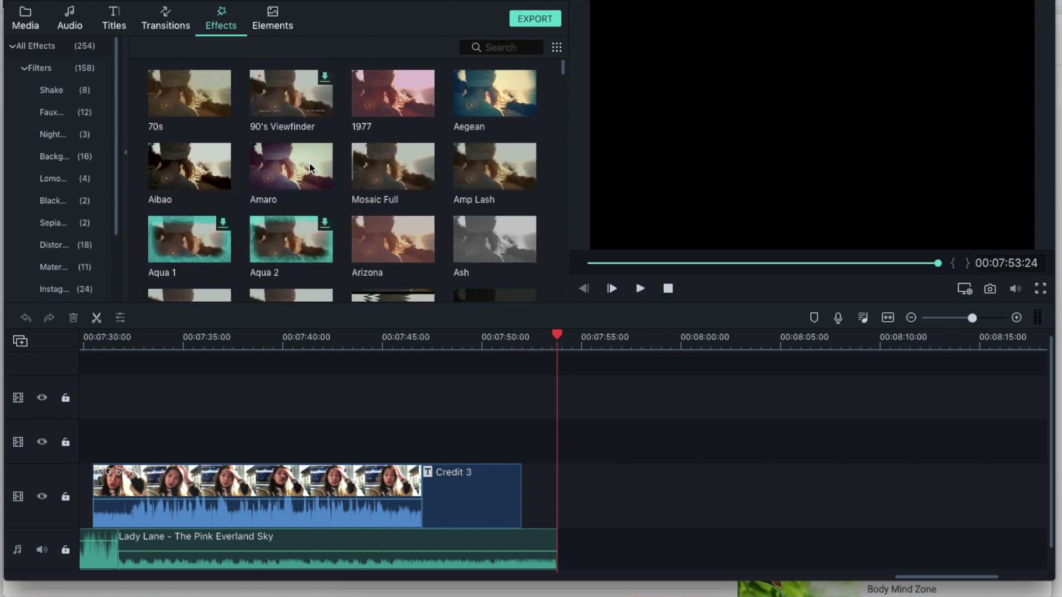
{"action": "scroll", "coordinate": [309, 167], "scroll_direction": "down", "scroll_amount": 5}
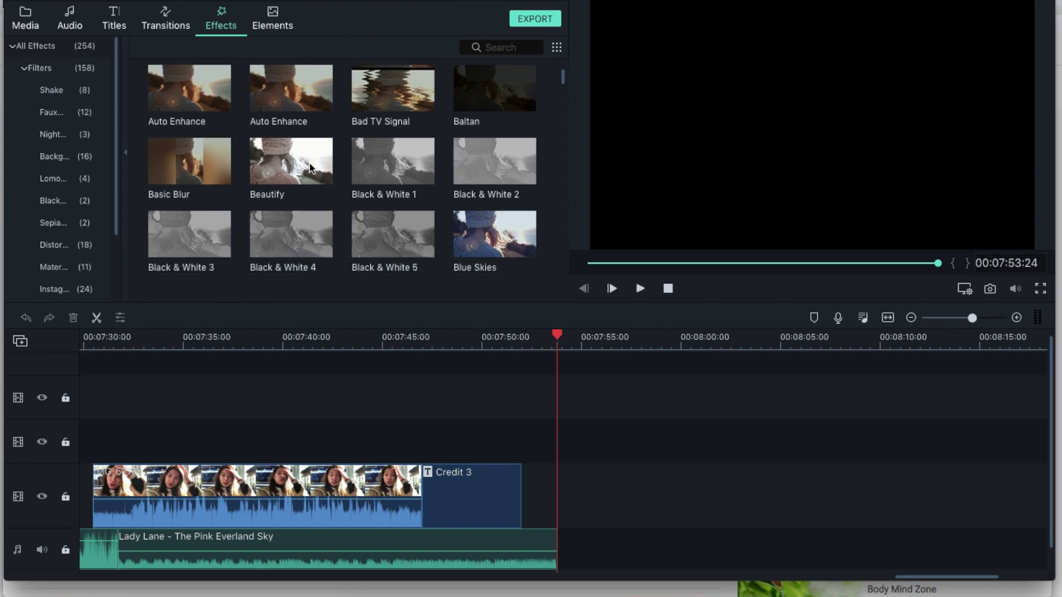
{"action": "scroll", "coordinate": [310, 167], "scroll_direction": "up", "scroll_amount": 1}
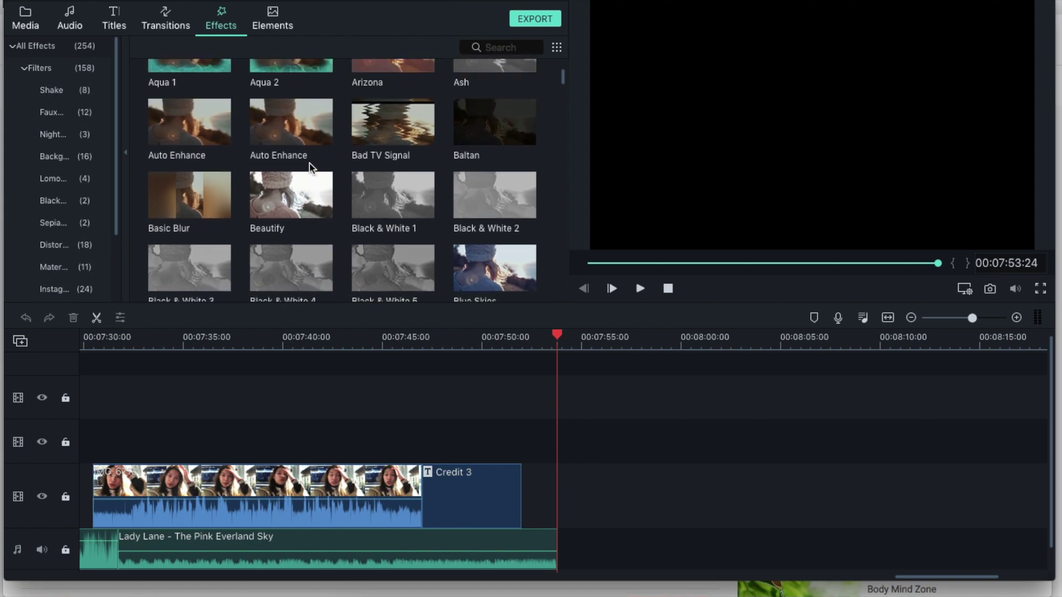
{"action": "left_click", "coordinate": [394, 133]}
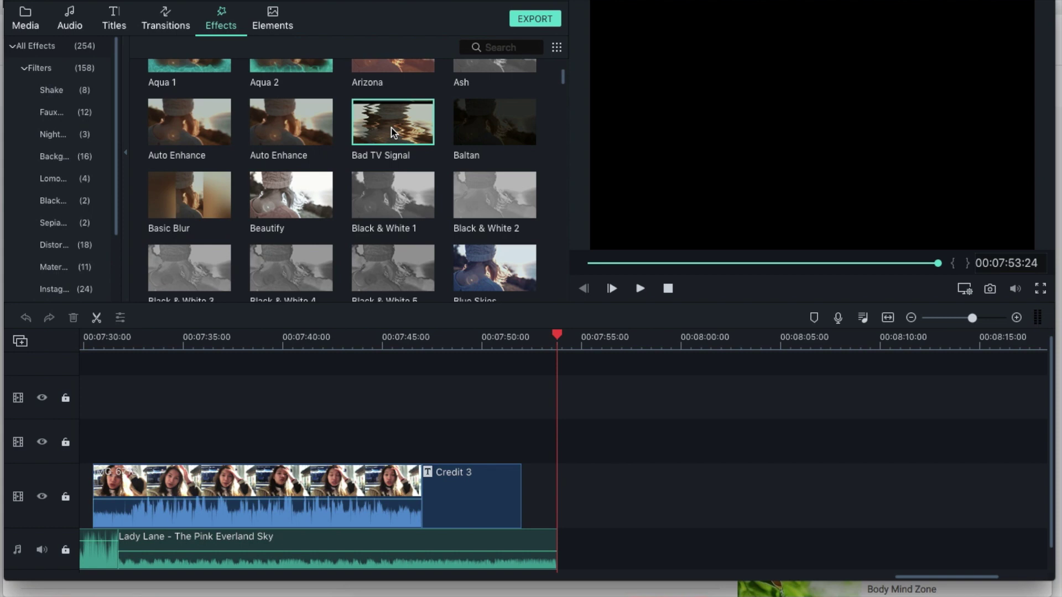
{"action": "left_click", "coordinate": [642, 288]}
{"action": "left_click", "coordinate": [640, 289]}
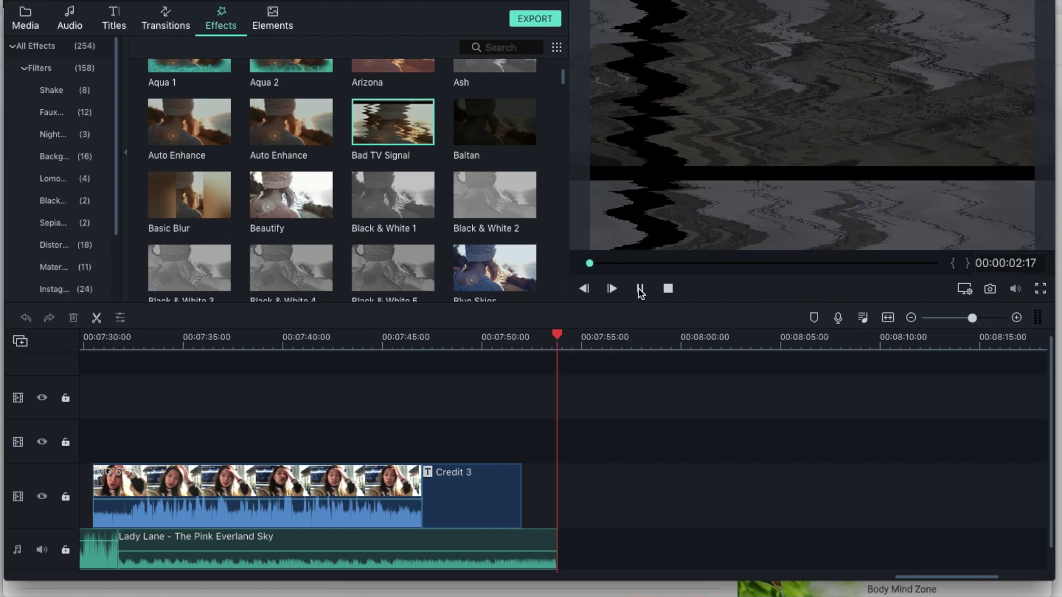
- Browse the filters and preview the Blue Explosion and Jigsaw B effects on the video
{"action": "scroll", "coordinate": [332, 193], "scroll_direction": "down", "scroll_amount": 3}
{"action": "left_click", "coordinate": [190, 148]}
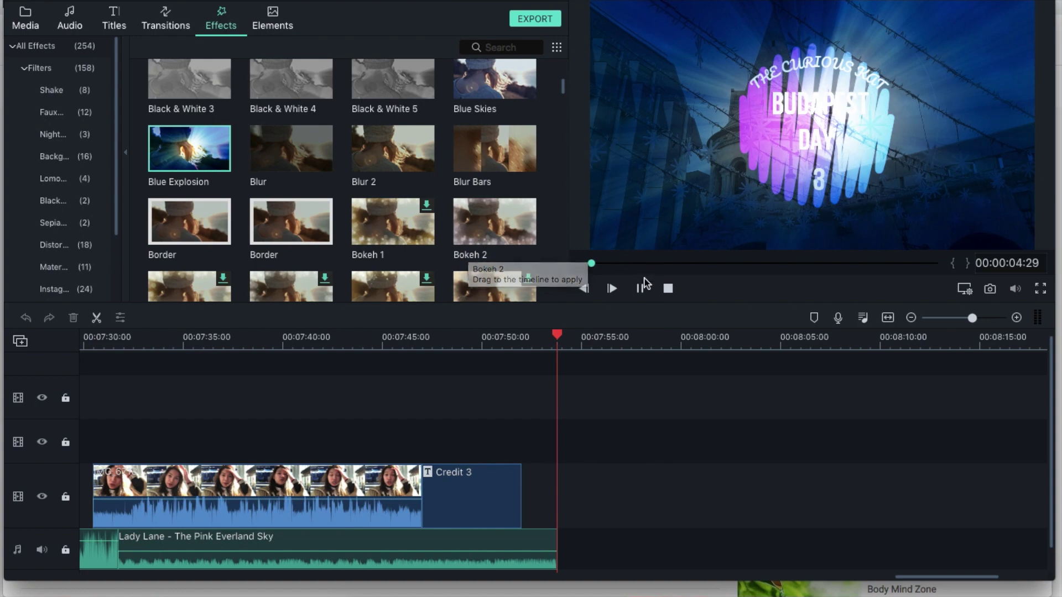
{"action": "scroll", "coordinate": [291, 176], "scroll_direction": "down", "scroll_amount": 10}
{"action": "scroll", "coordinate": [288, 171], "scroll_direction": "down", "scroll_amount": 15}
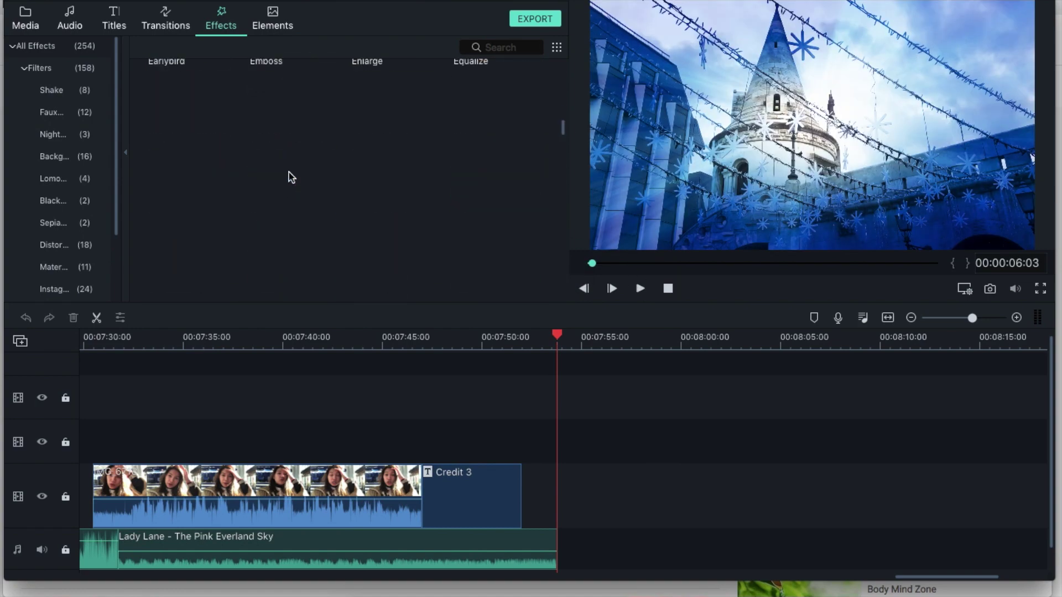
{"action": "scroll", "coordinate": [291, 176], "scroll_direction": "down", "scroll_amount": 3}
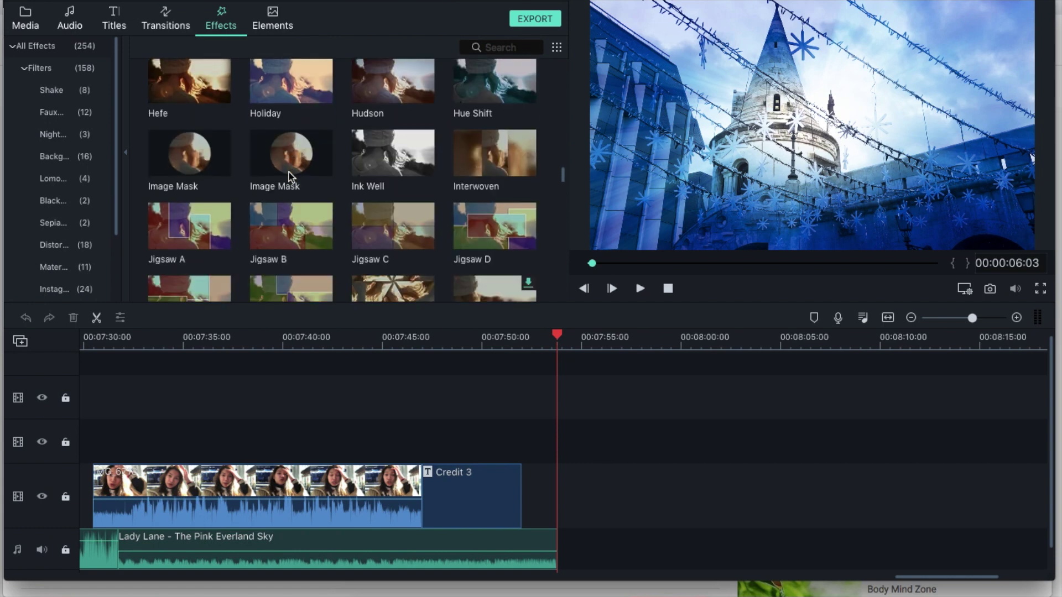
{"action": "scroll", "coordinate": [291, 176], "scroll_direction": "down", "scroll_amount": 3}
{"action": "scroll", "coordinate": [287, 171], "scroll_direction": "up", "scroll_amount": 1}
{"action": "left_click", "coordinate": [289, 169]}
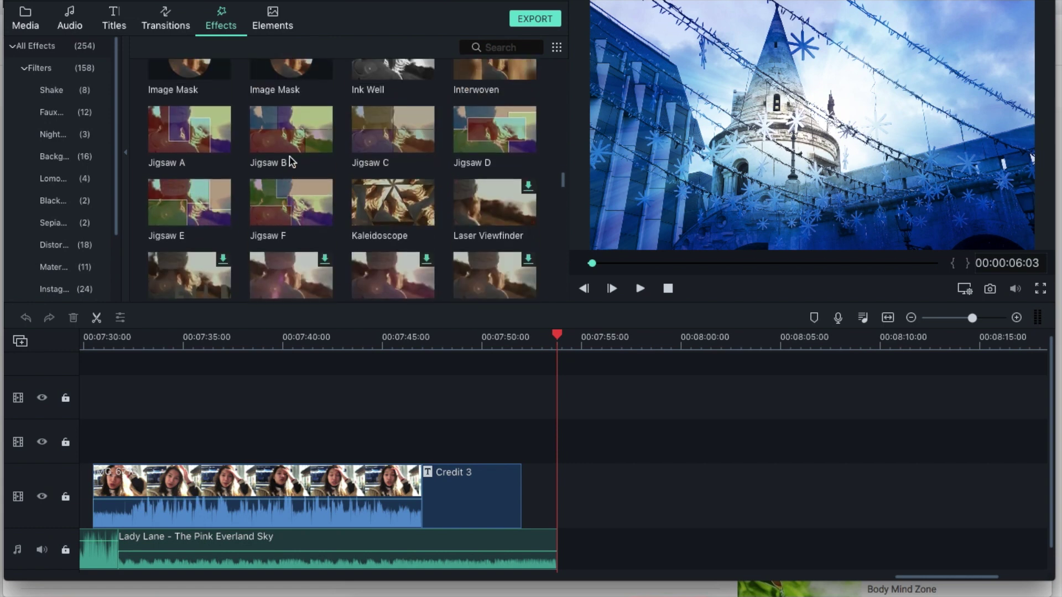
{"action": "left_click", "coordinate": [640, 288]}
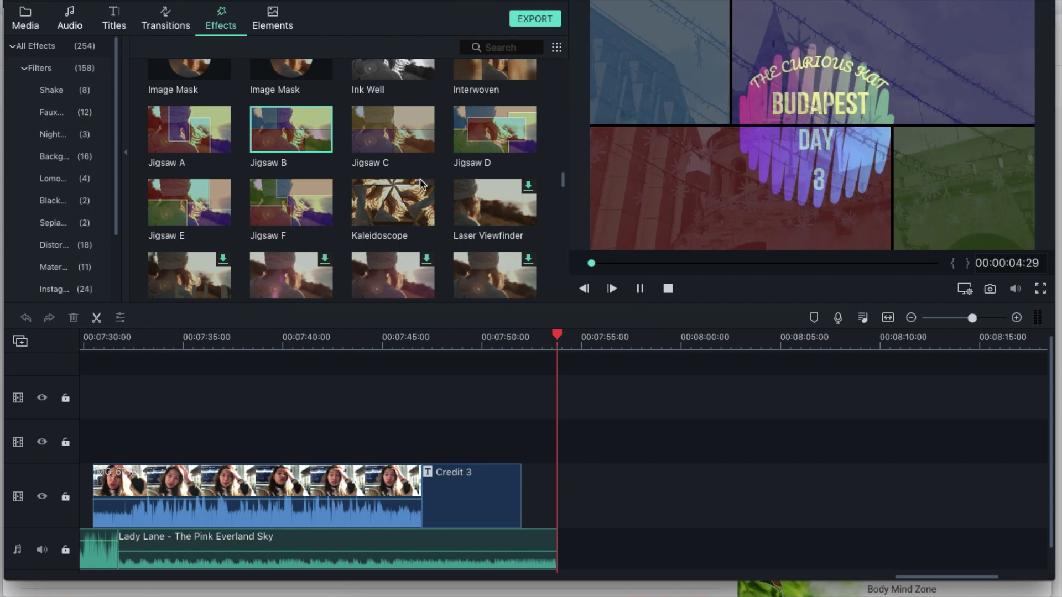
{"action": "left_click", "coordinate": [640, 288]}
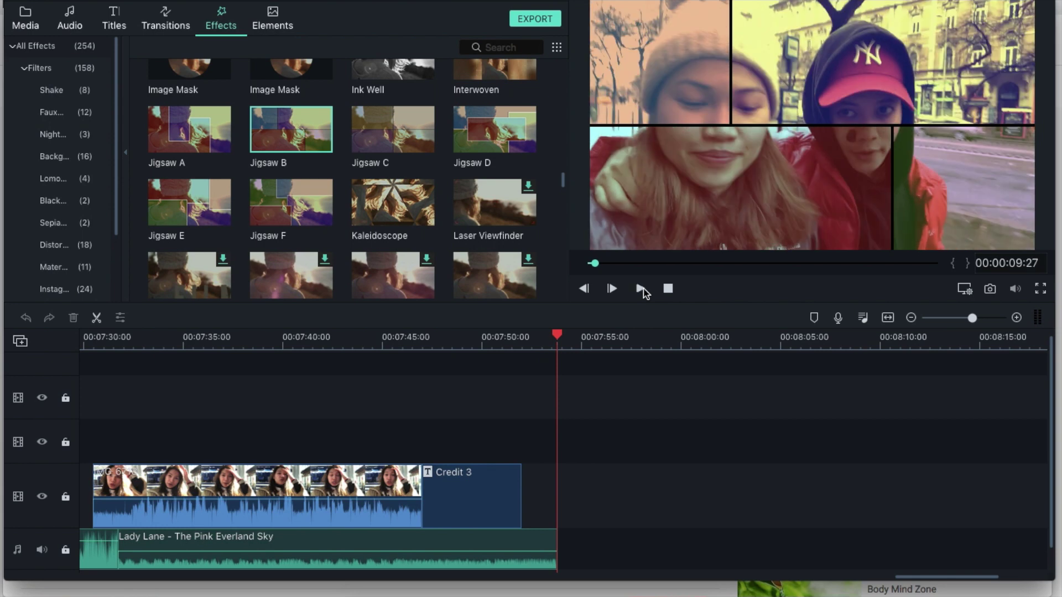
{"action": "scroll", "coordinate": [320, 166], "scroll_direction": "up", "scroll_amount": 15}
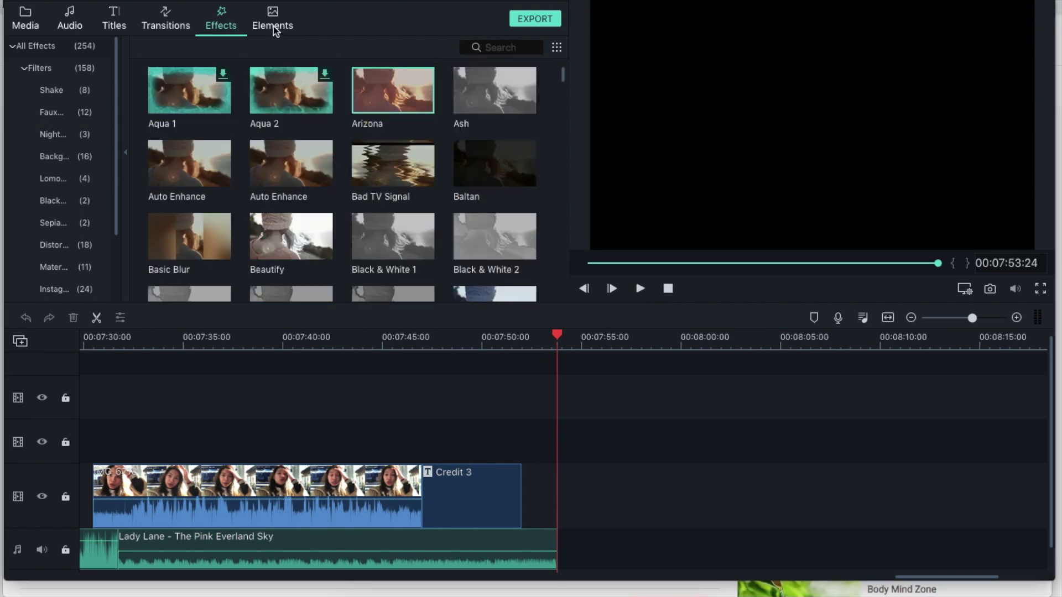
- Browse the badge and emoji designs in the elements library and preview Element Emoji 5
{"action": "left_click", "coordinate": [275, 30]}
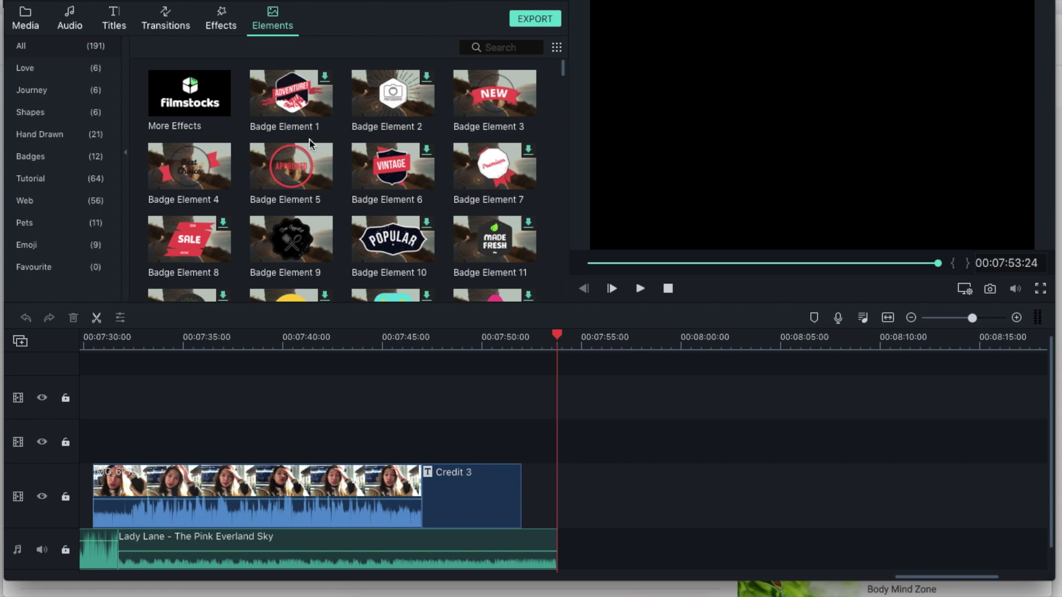
{"action": "scroll", "coordinate": [310, 138], "scroll_direction": "down", "scroll_amount": 6}
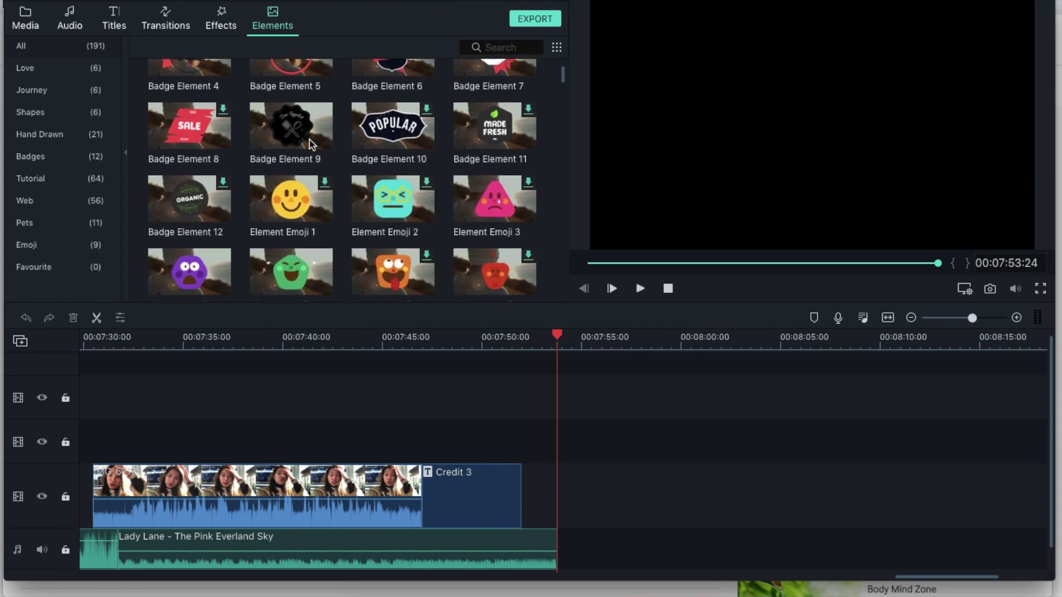
{"action": "scroll", "coordinate": [311, 143], "scroll_direction": "down", "scroll_amount": 1}
{"action": "scroll", "coordinate": [310, 138], "scroll_direction": "down", "scroll_amount": 5}
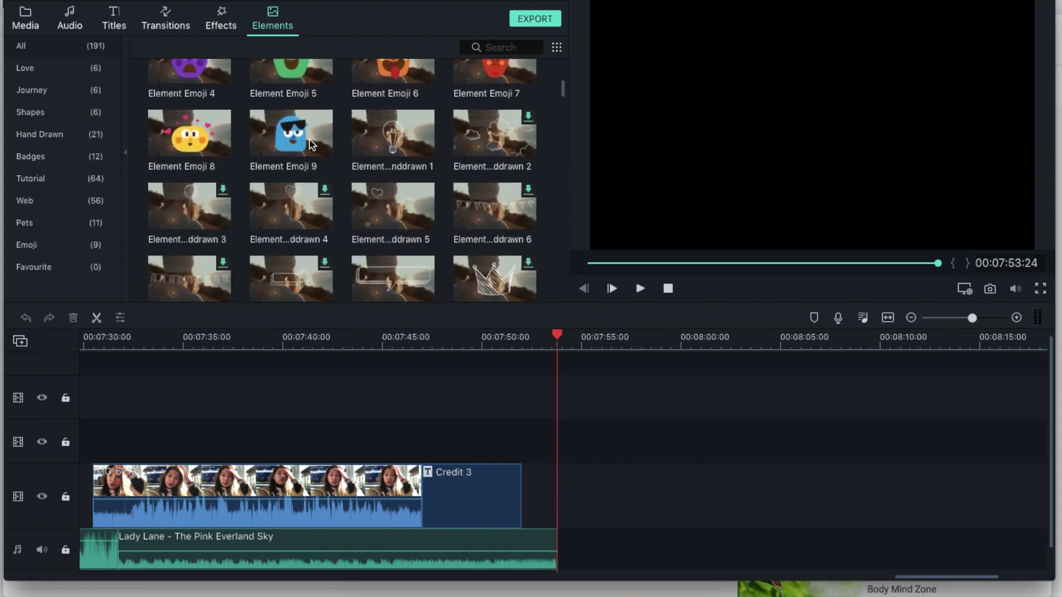
{"action": "scroll", "coordinate": [310, 138], "scroll_direction": "up", "scroll_amount": 8}
{"action": "scroll", "coordinate": [309, 143], "scroll_direction": "up", "scroll_amount": 3}
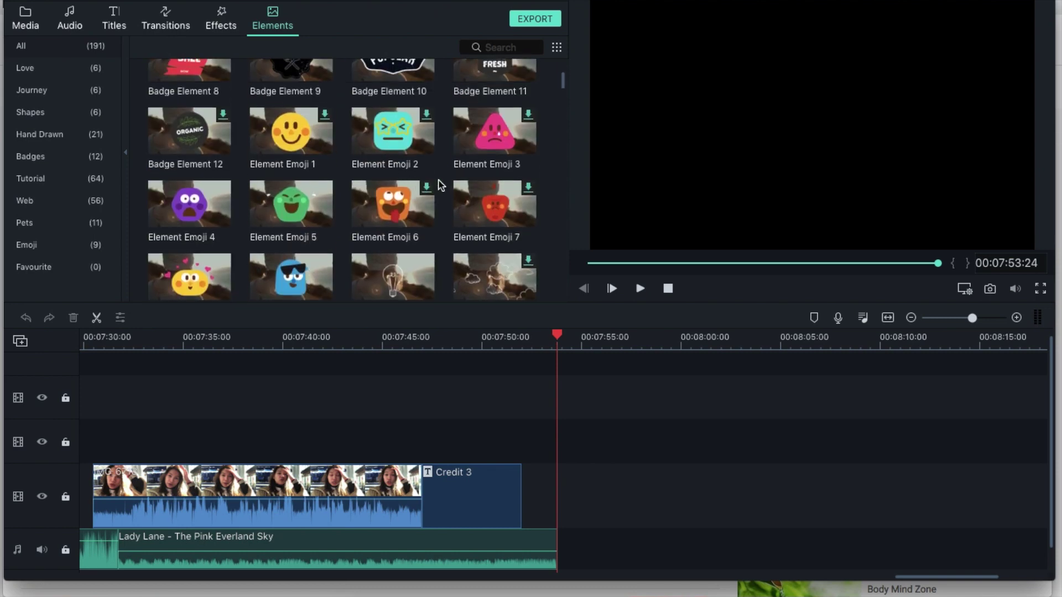
{"action": "scroll", "coordinate": [387, 191], "scroll_direction": "down", "scroll_amount": 1}
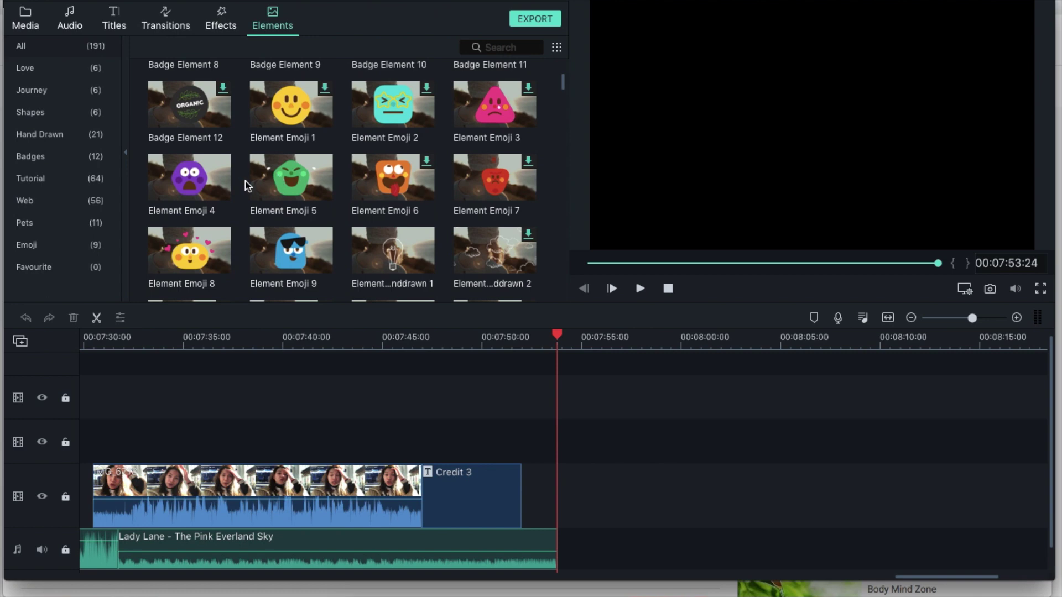
{"action": "left_click", "coordinate": [299, 184]}
{"action": "left_click", "coordinate": [641, 289]}
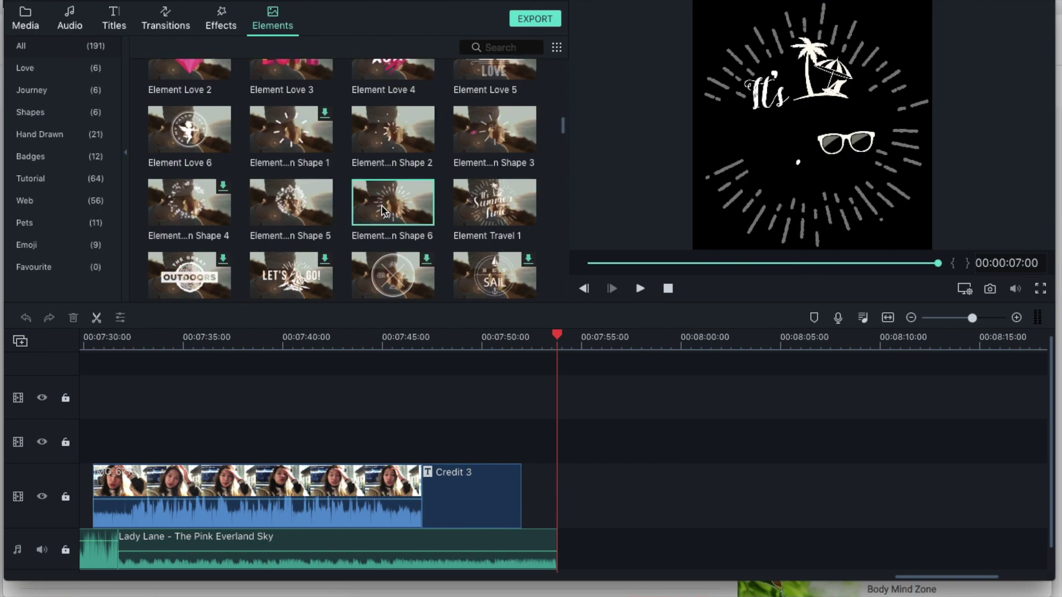
- Preview the Shape 6 element and look through the tutorial and web elements down to the end of the library
{"action": "left_click", "coordinate": [382, 211]}
{"action": "left_click", "coordinate": [638, 288]}
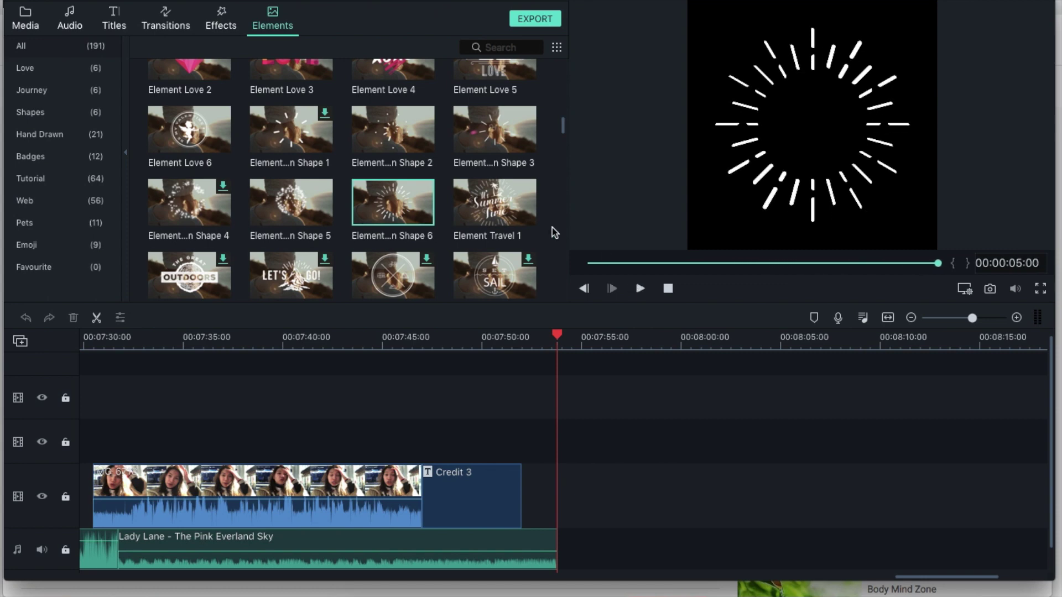
{"action": "scroll", "coordinate": [451, 211], "scroll_direction": "down", "scroll_amount": 10}
{"action": "scroll", "coordinate": [451, 211], "scroll_direction": "down", "scroll_amount": 10}
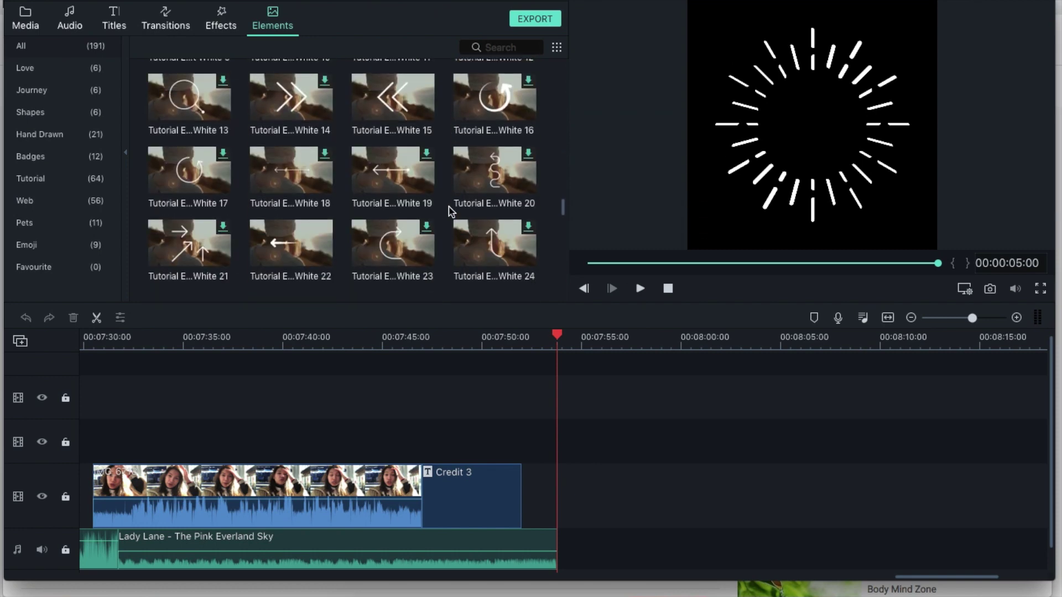
{"action": "scroll", "coordinate": [452, 212], "scroll_direction": "down", "scroll_amount": 3}
{"action": "scroll", "coordinate": [451, 212], "scroll_direction": "down", "scroll_amount": 7}
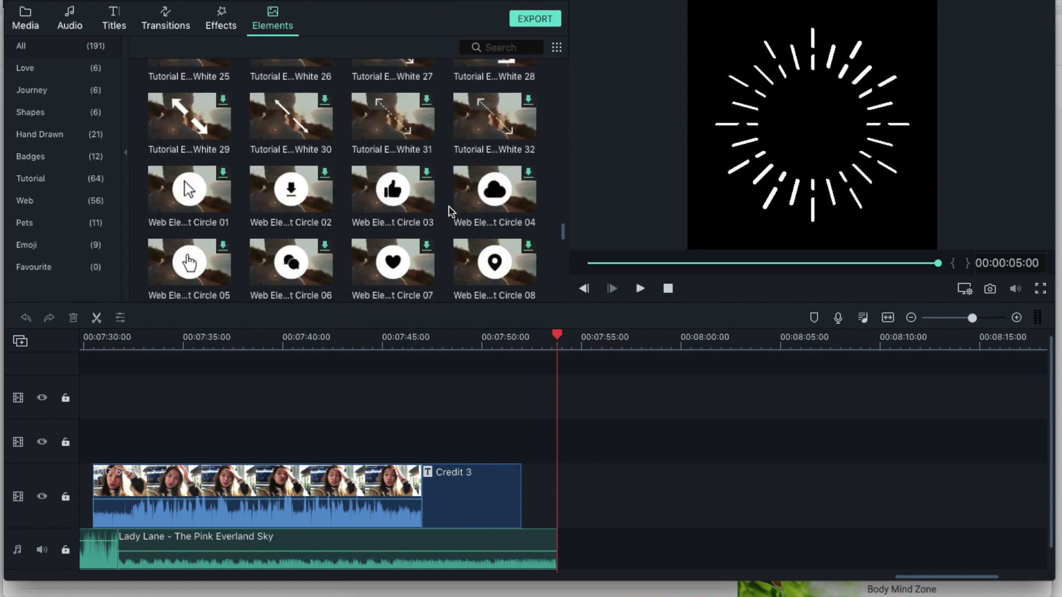
{"action": "scroll", "coordinate": [451, 211], "scroll_direction": "down", "scroll_amount": 12}
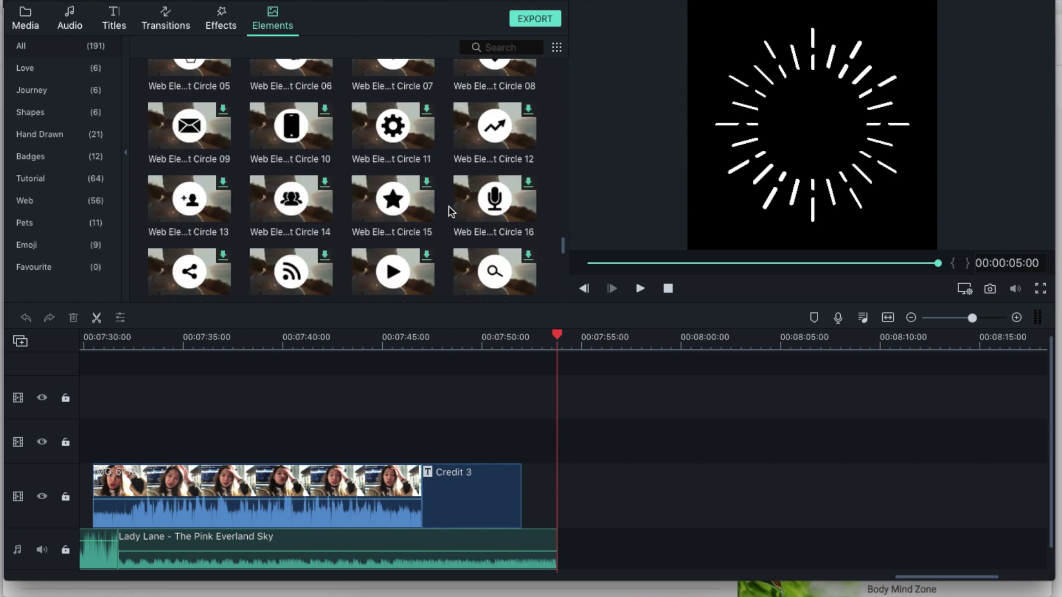
{"action": "scroll", "coordinate": [452, 212], "scroll_direction": "down", "scroll_amount": 15}
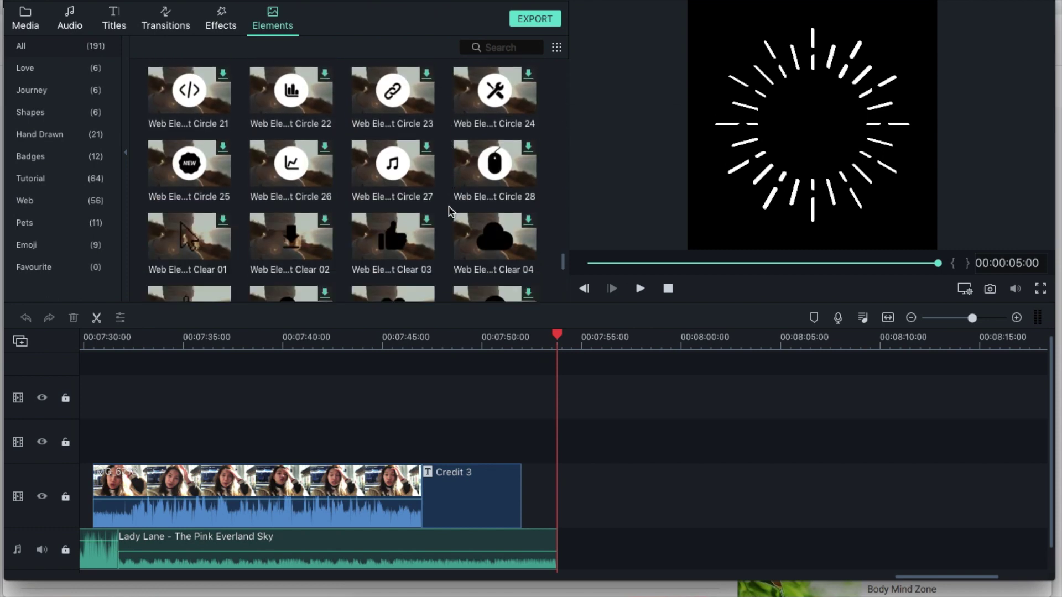
{"action": "scroll", "coordinate": [452, 211], "scroll_direction": "down", "scroll_amount": 4}
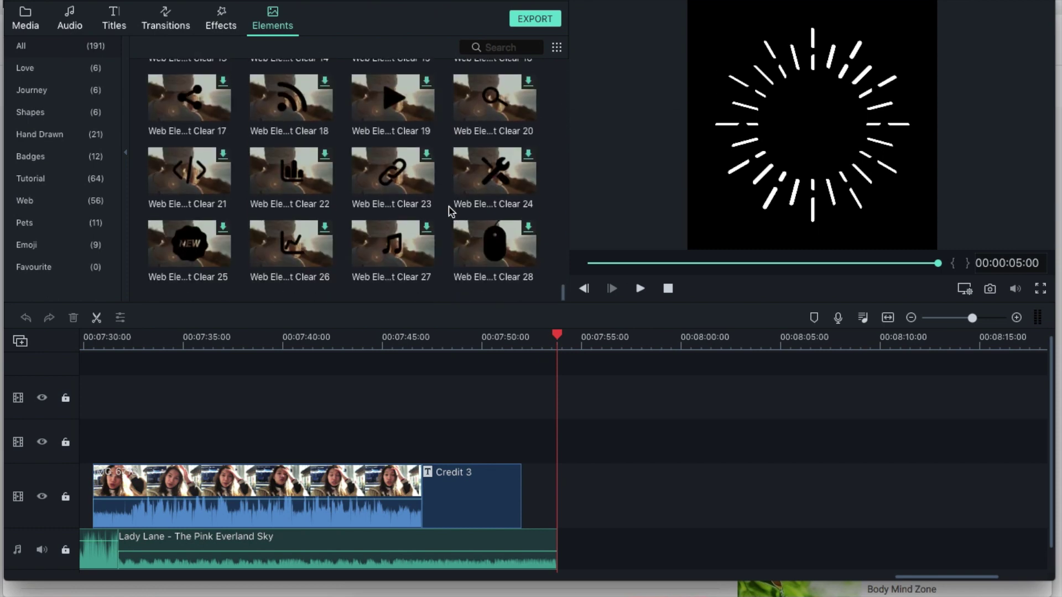
{"action": "scroll", "coordinate": [451, 212], "scroll_direction": "up", "scroll_amount": 20}
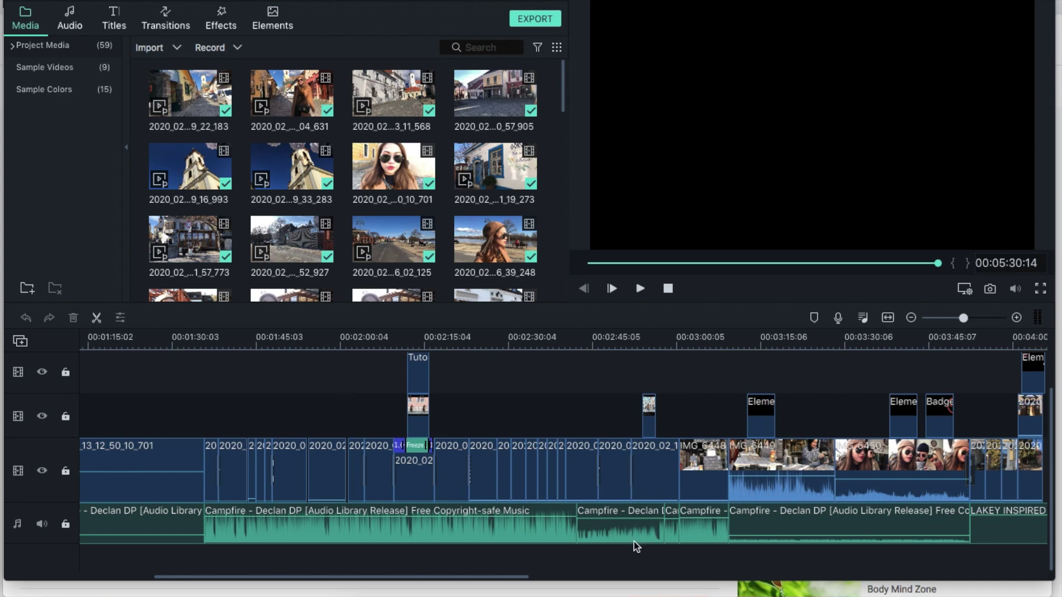
- Switch to iTunes, import the y2mate.com lioness instrumental song into the project media, and locate it there
{"action": "mouse_move", "coordinate": [577, 586]}
{"action": "left_click", "coordinate": [576, 585]}
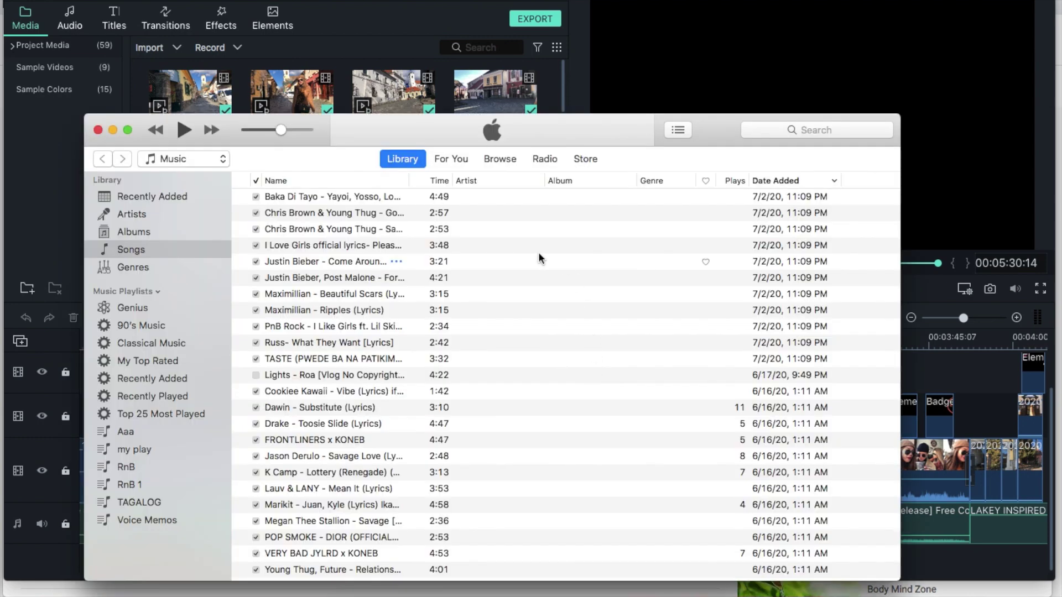
{"action": "scroll", "coordinate": [539, 257], "scroll_direction": "down", "scroll_amount": 15}
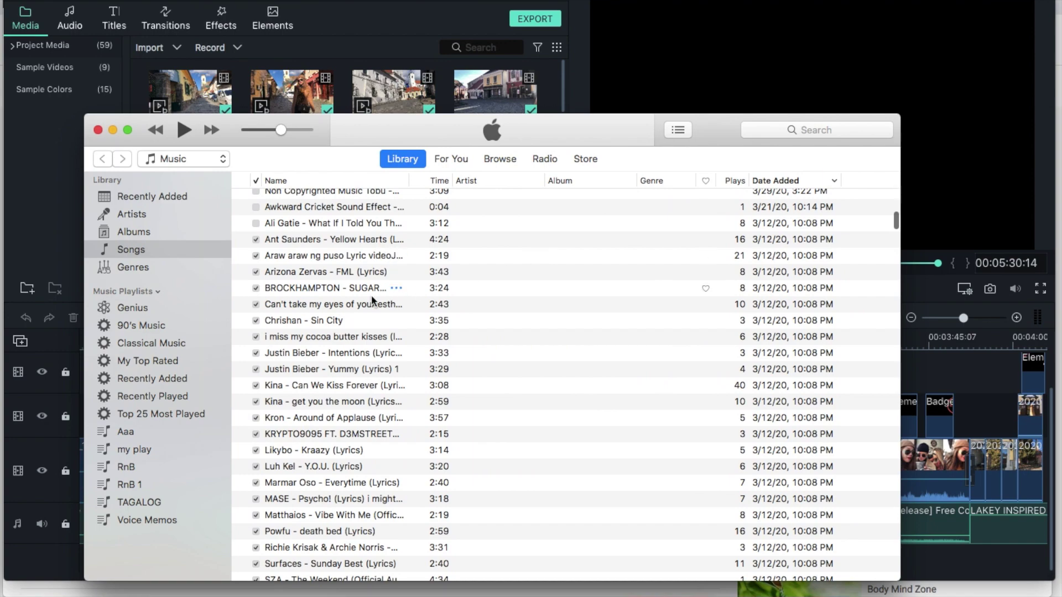
{"action": "scroll", "coordinate": [321, 320], "scroll_direction": "down", "scroll_amount": 10}
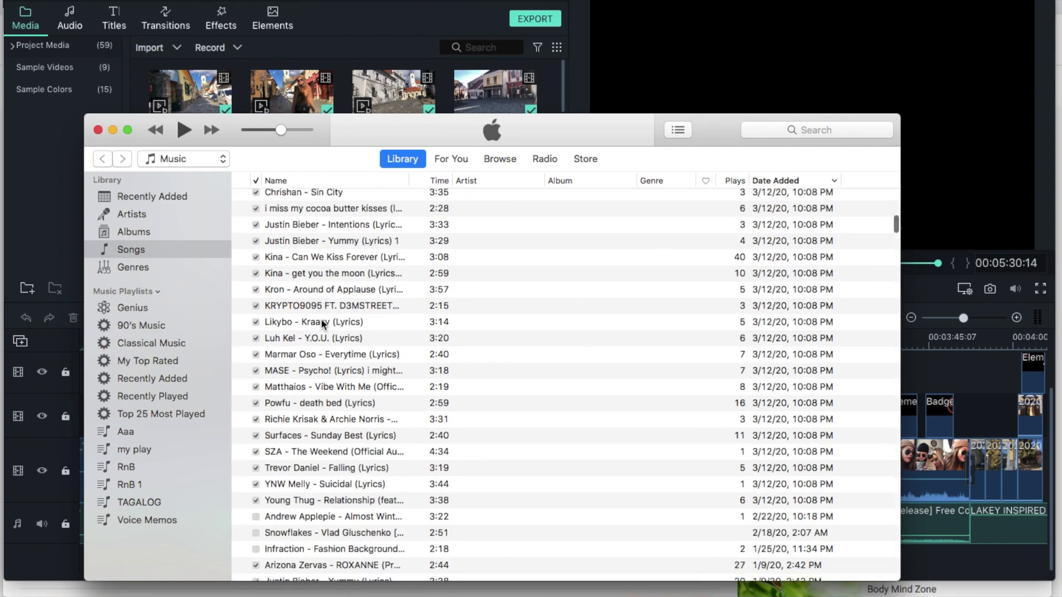
{"action": "scroll", "coordinate": [320, 317], "scroll_direction": "down", "scroll_amount": 5}
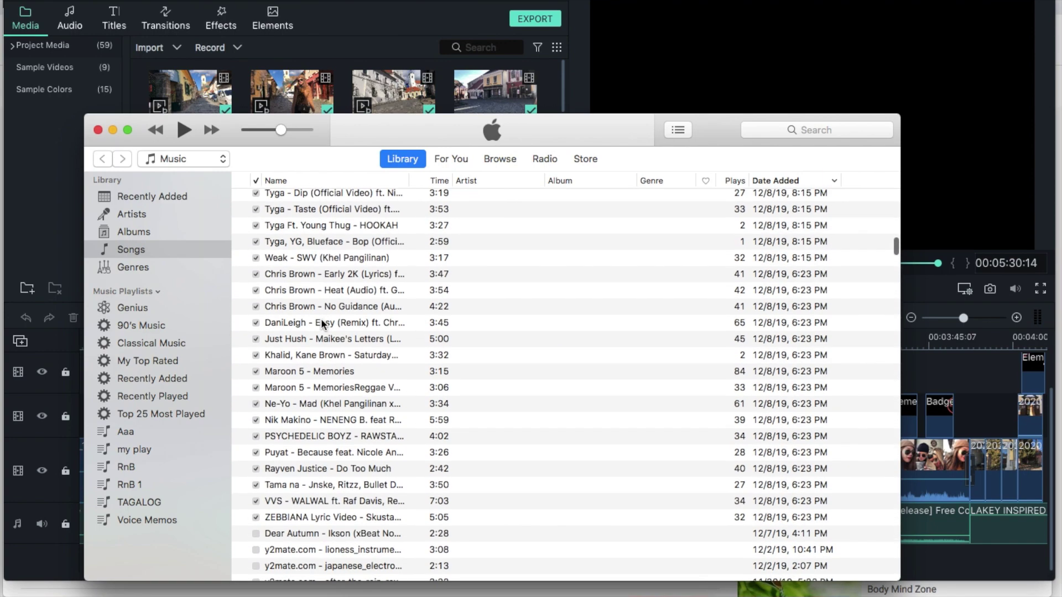
{"action": "scroll", "coordinate": [320, 319], "scroll_direction": "down", "scroll_amount": 7}
{"action": "scroll", "coordinate": [321, 319], "scroll_direction": "up", "scroll_amount": 3}
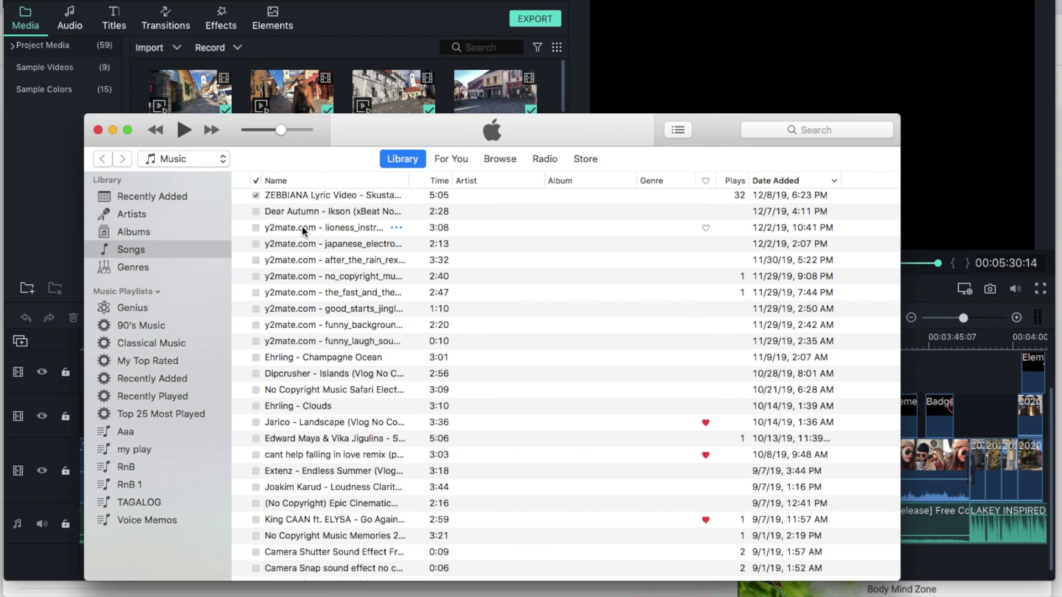
{"action": "left_click", "coordinate": [302, 228]}
{"action": "left_click_drag", "start_coordinate": [302, 228], "coordinate": [265, 85]}
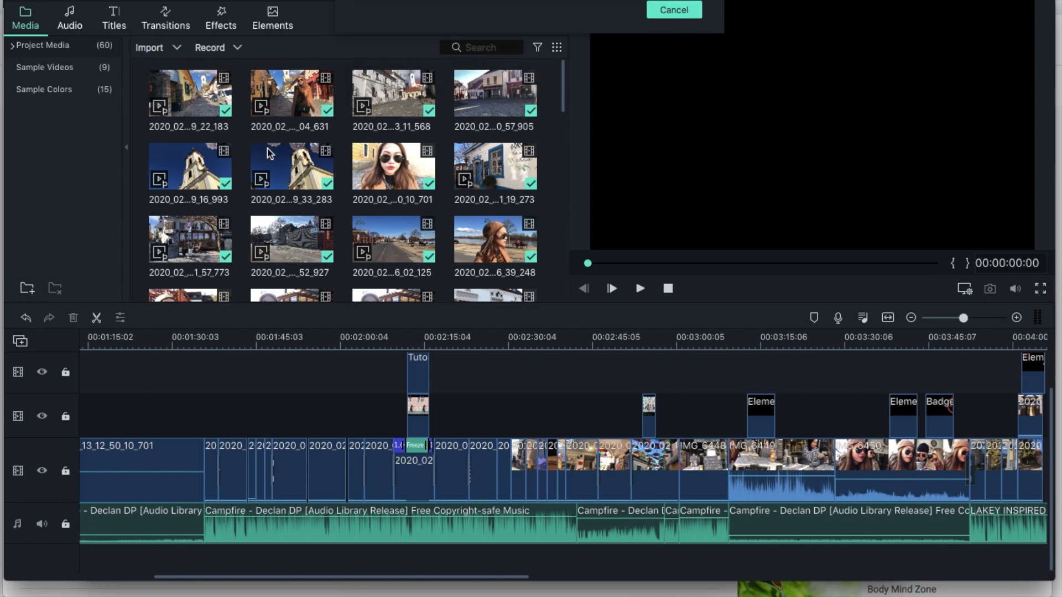
{"action": "scroll", "coordinate": [313, 179], "scroll_direction": "down", "scroll_amount": 3}
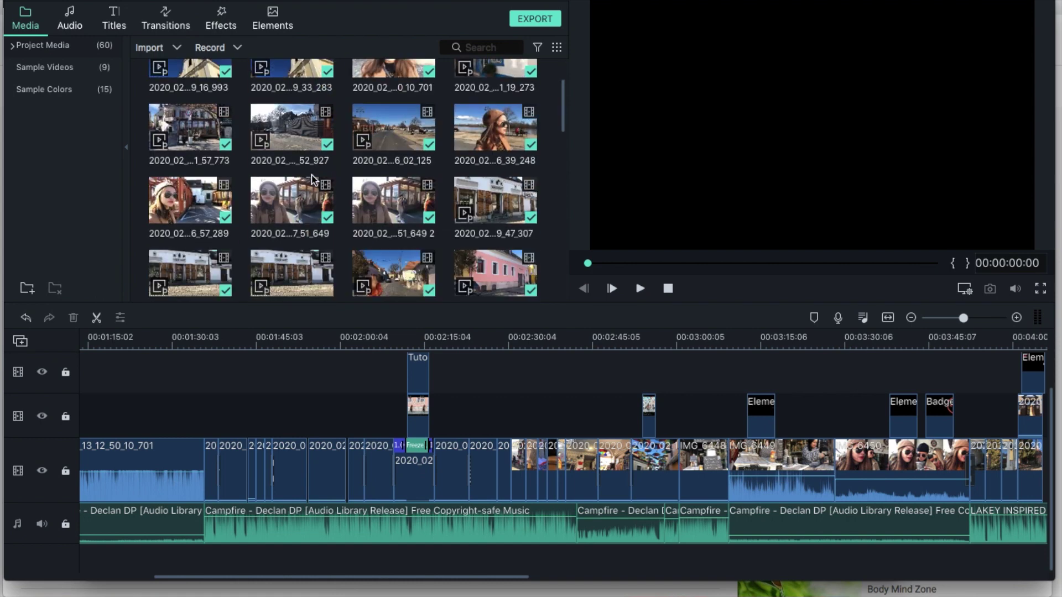
{"action": "scroll", "coordinate": [313, 178], "scroll_direction": "down", "scroll_amount": 10}
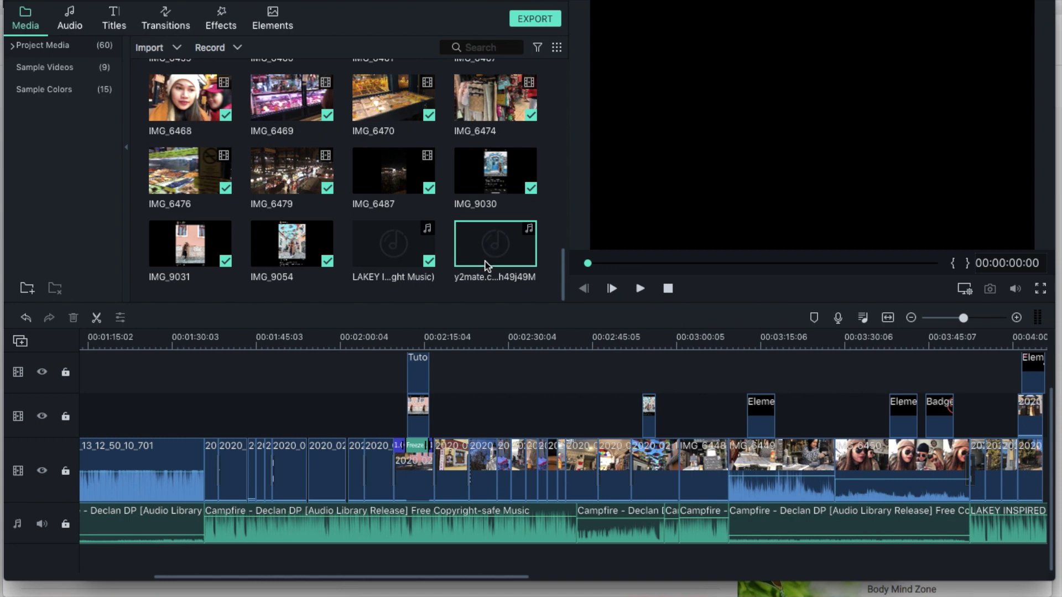
- Place the IMG_6469 clip on the track above IMG_6389, starting at about 20 seconds, and select IMG_6389
{"action": "left_click_drag", "start_coordinate": [285, 459], "coordinate": [118, 560]}
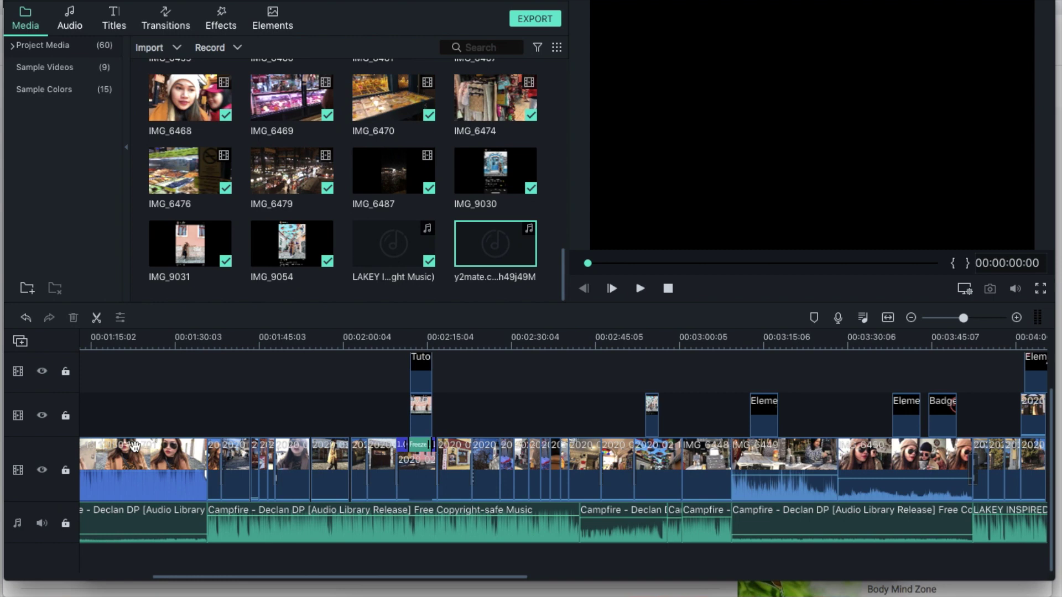
{"action": "scroll", "coordinate": [134, 447], "scroll_direction": "left", "scroll_amount": 10}
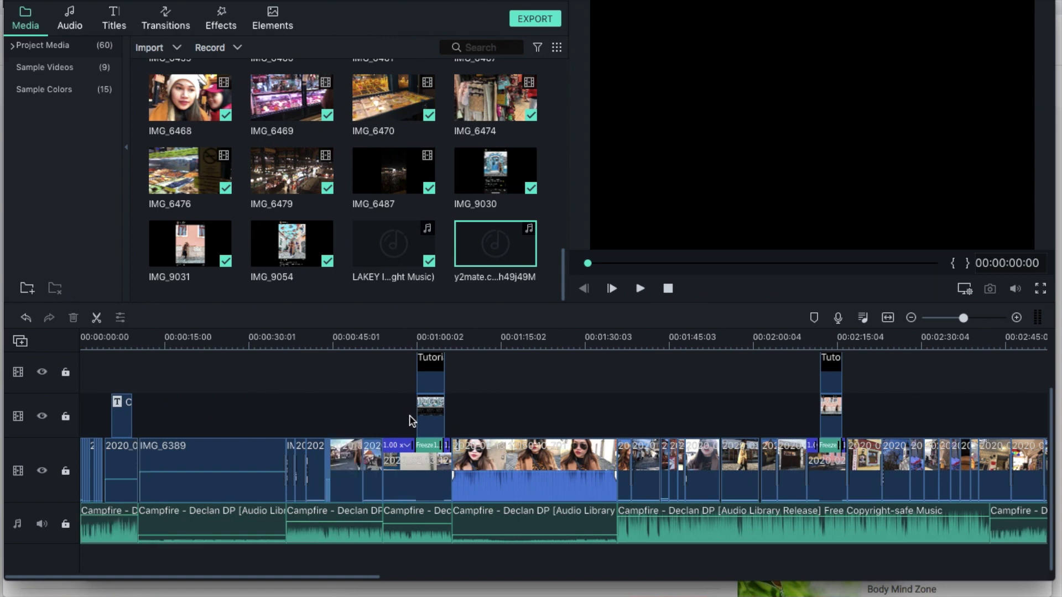
{"action": "scroll", "coordinate": [558, 456], "scroll_direction": "right", "scroll_amount": 5}
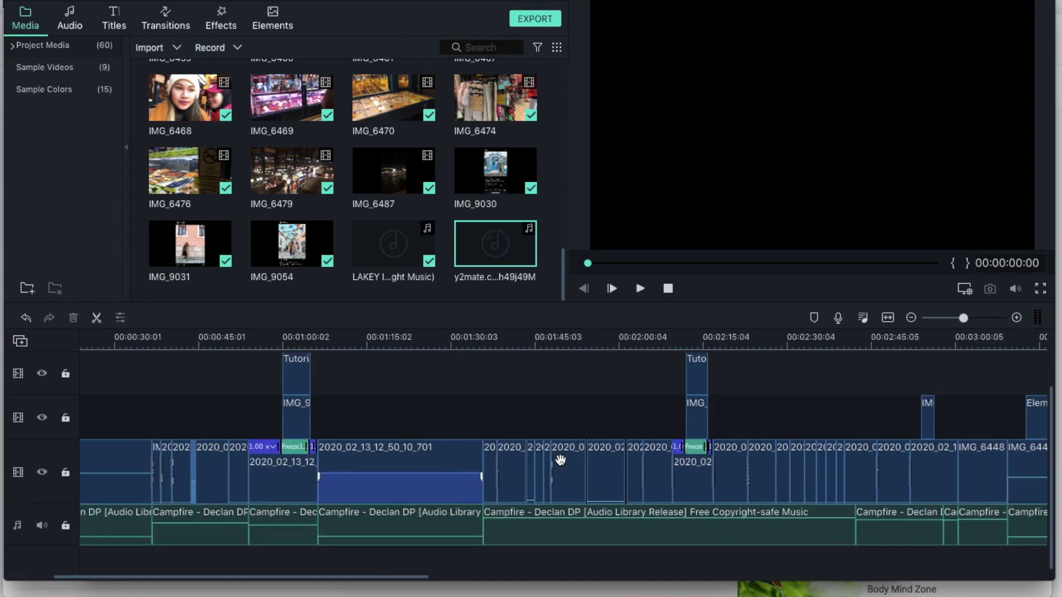
{"action": "scroll", "coordinate": [561, 459], "scroll_direction": "left", "scroll_amount": 5}
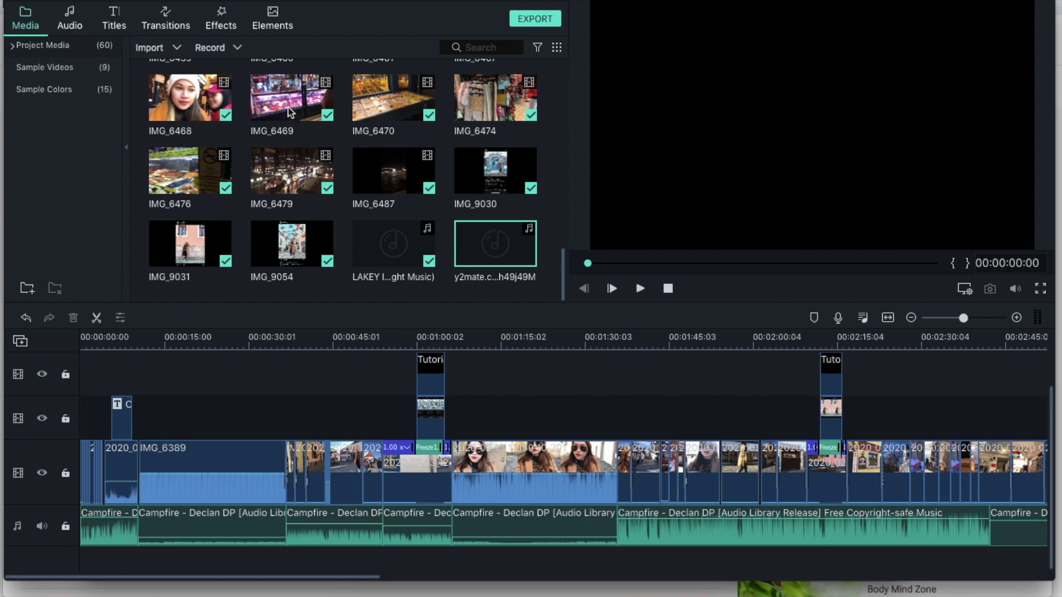
{"action": "left_click", "coordinate": [300, 90]}
{"action": "left_click_drag", "start_coordinate": [292, 275], "coordinate": [191, 413]}
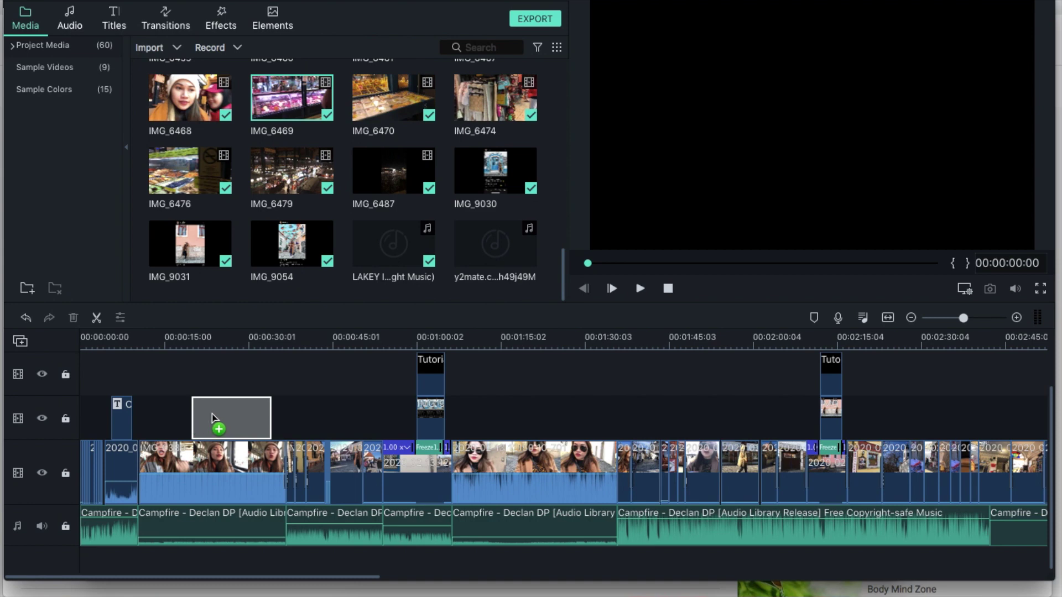
{"action": "left_click_drag", "start_coordinate": [212, 418], "coordinate": [213, 416]}
{"action": "left_click", "coordinate": [176, 420]}
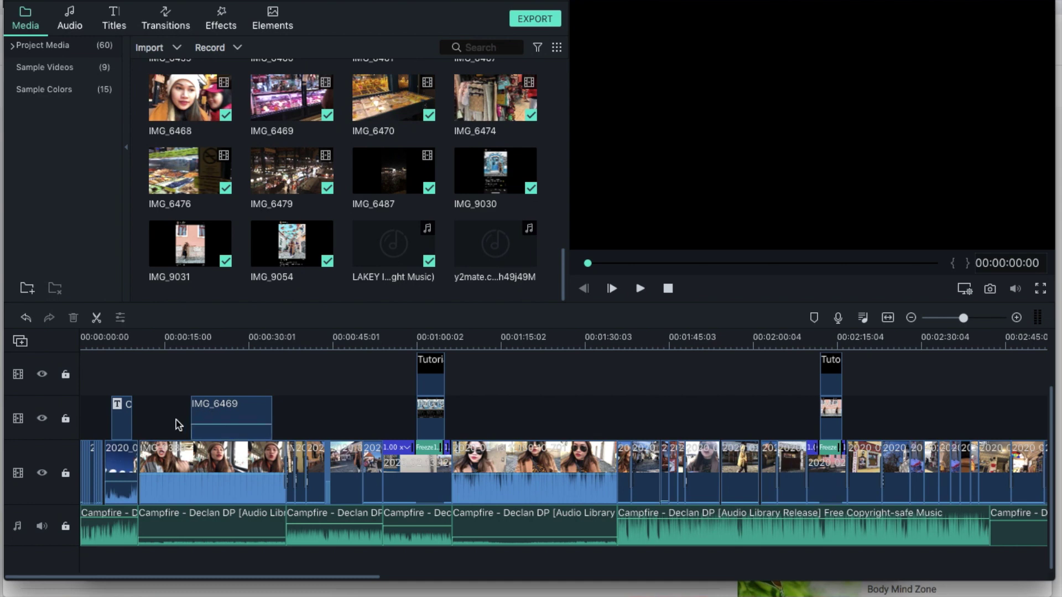
{"action": "left_click", "coordinate": [164, 461]}
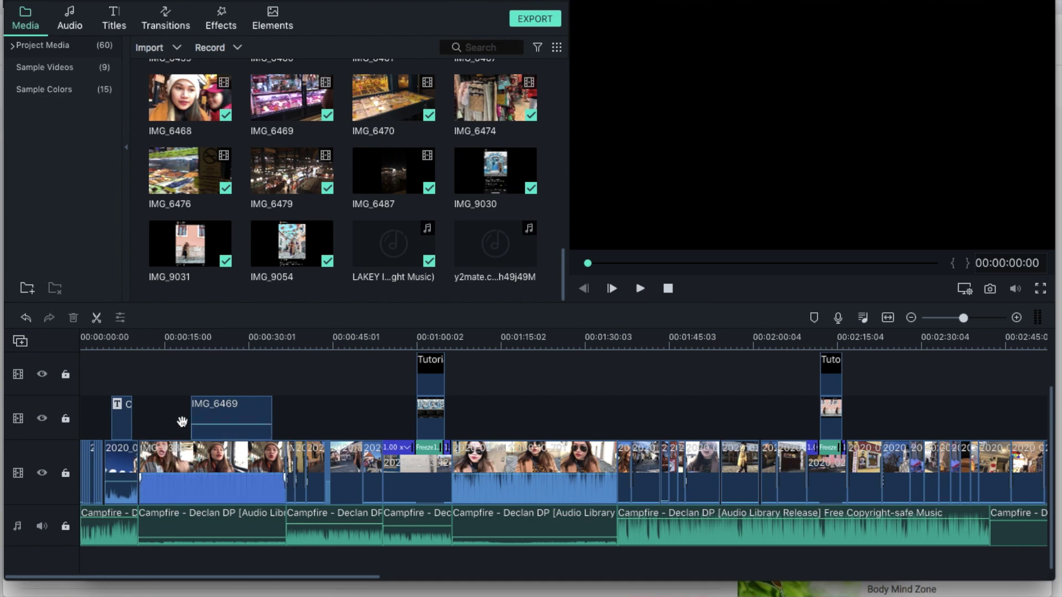
- Move the playhead to about 26 seconds and shrink the IMG_6469 overlay in the preview so IMG_6389 shows behind it
{"action": "left_click", "coordinate": [168, 468]}
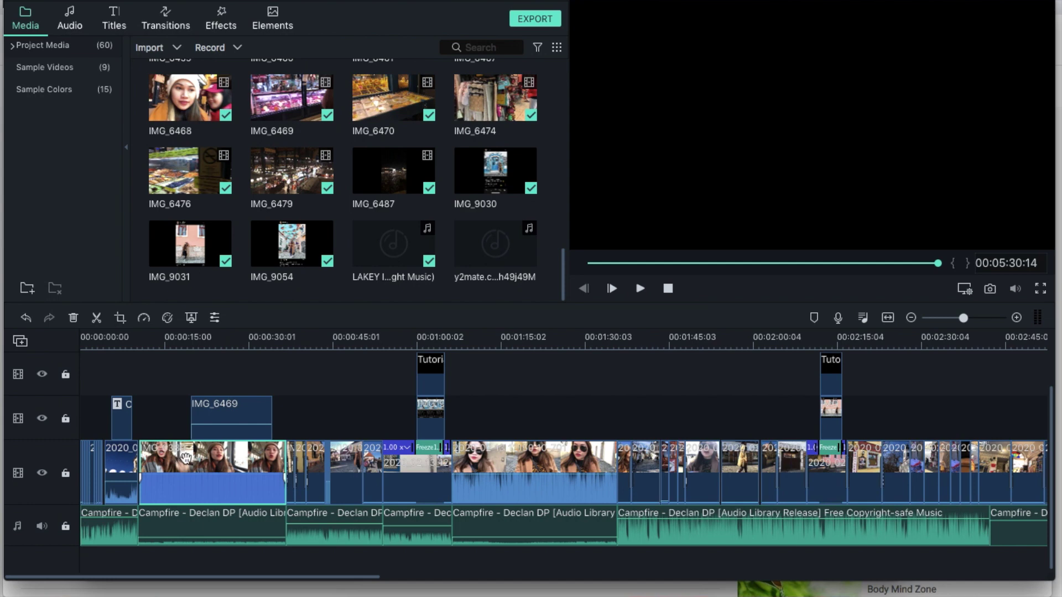
{"action": "double_click", "coordinate": [216, 413]}
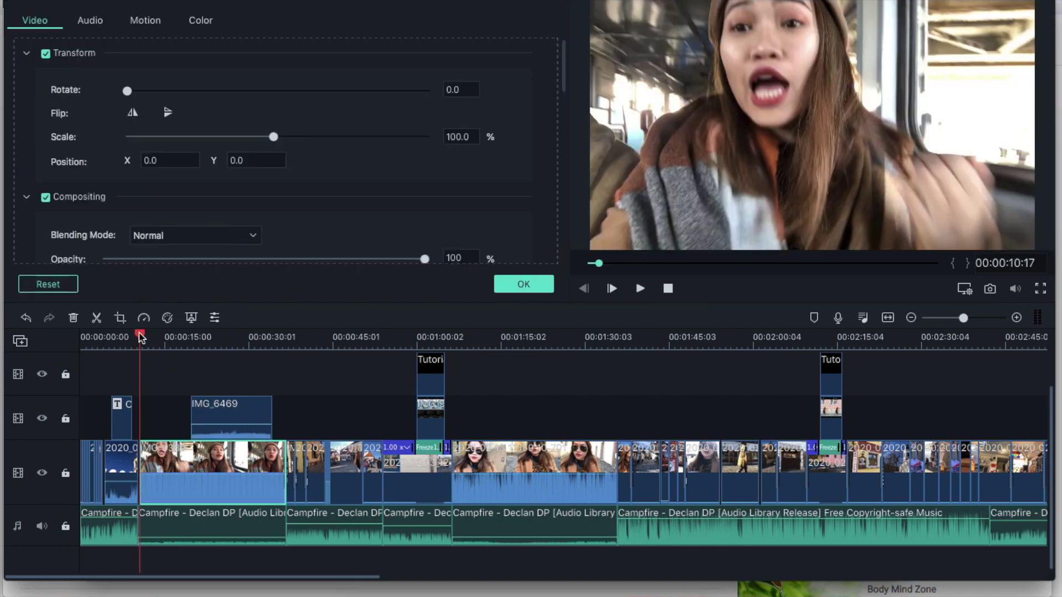
{"action": "left_click_drag", "start_coordinate": [141, 338], "coordinate": [190, 338]}
{"action": "scroll", "coordinate": [164, 340], "scroll_direction": "up", "scroll_amount": 2}
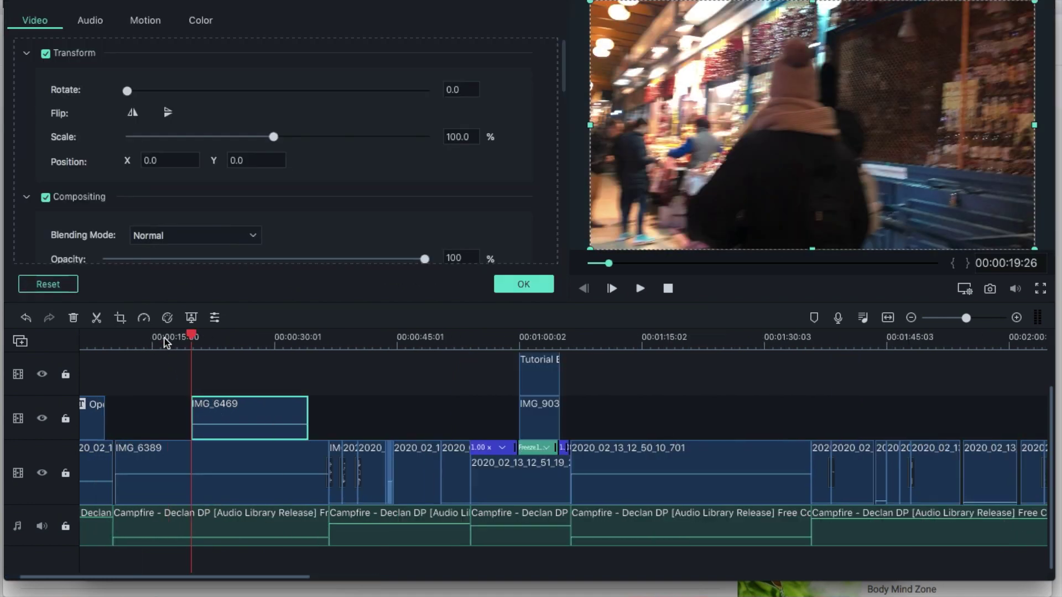
{"action": "scroll", "coordinate": [194, 342], "scroll_direction": "up", "scroll_amount": 3}
{"action": "left_click_drag", "start_coordinate": [193, 339], "coordinate": [287, 352]}
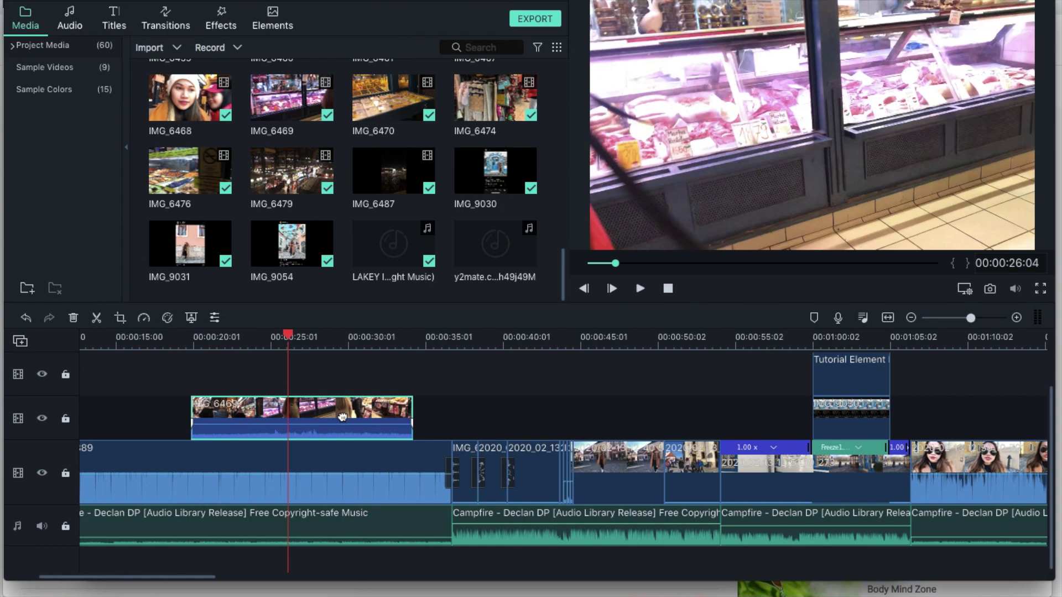
{"action": "double_click", "coordinate": [755, 121]}
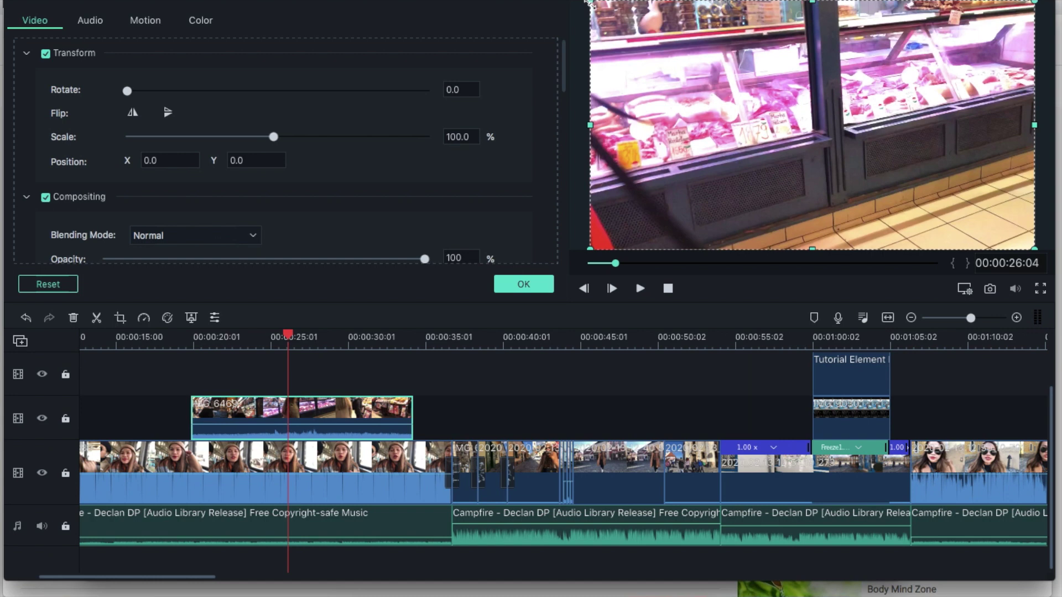
{"action": "left_click_drag", "start_coordinate": [589, 1], "coordinate": [931, 140]}
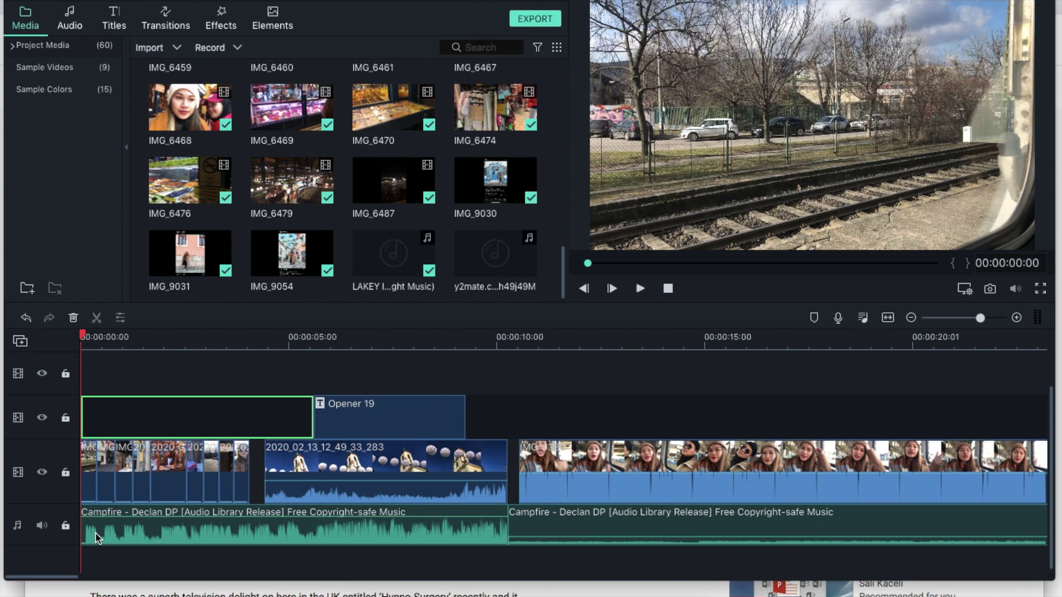
- Review the main track's clips, transitions and music from the Budapest opener title through about 55 seconds
{"action": "left_click", "coordinate": [453, 470]}
{"action": "scroll", "coordinate": [453, 470], "scroll_direction": "right", "scroll_amount": 5}
{"action": "scroll", "coordinate": [233, 469], "scroll_direction": "right", "scroll_amount": 2}
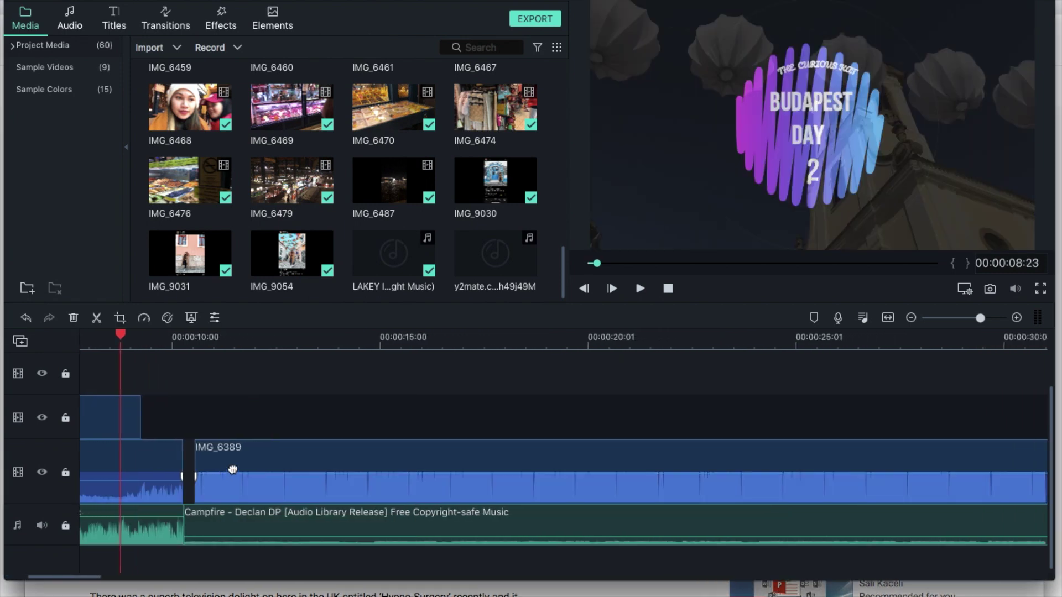
{"action": "scroll", "coordinate": [351, 469], "scroll_direction": "right", "scroll_amount": 3}
{"action": "scroll", "coordinate": [223, 456], "scroll_direction": "left", "scroll_amount": 2}
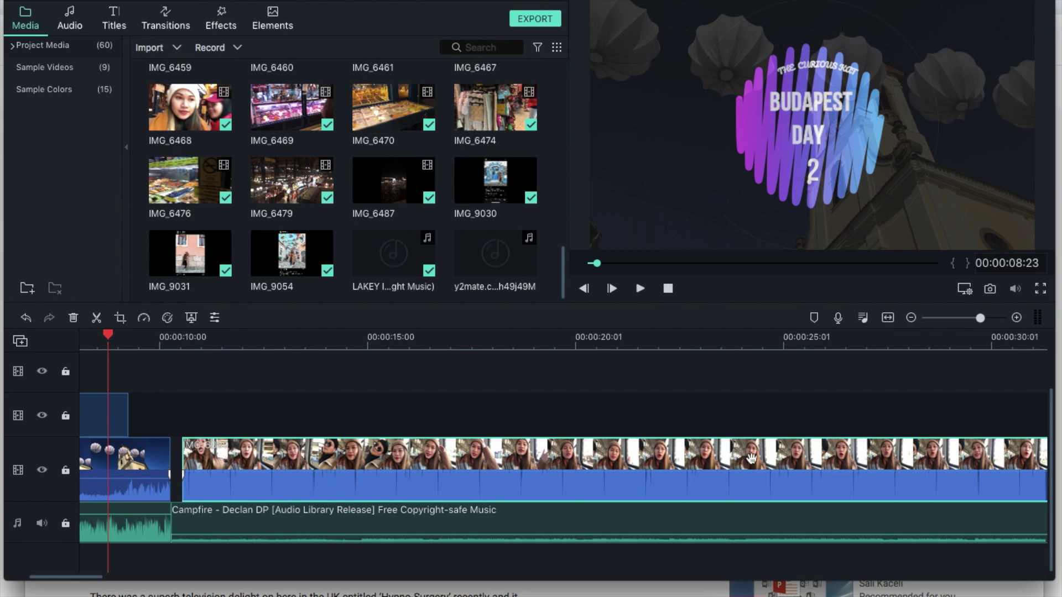
{"action": "scroll", "coordinate": [492, 465], "scroll_direction": "right", "scroll_amount": 8}
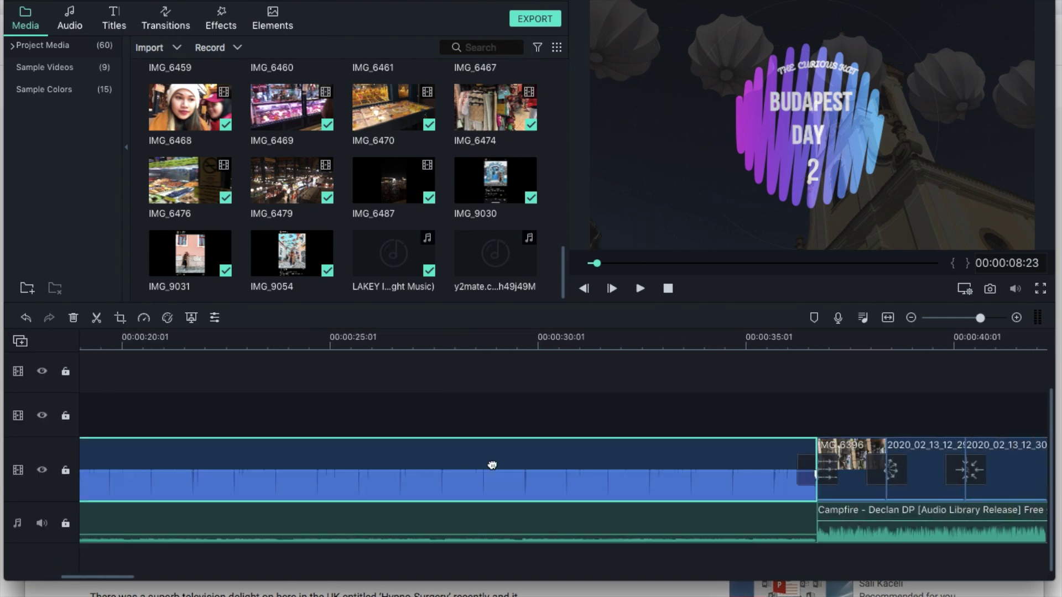
{"action": "scroll", "coordinate": [492, 465], "scroll_direction": "right", "scroll_amount": 7}
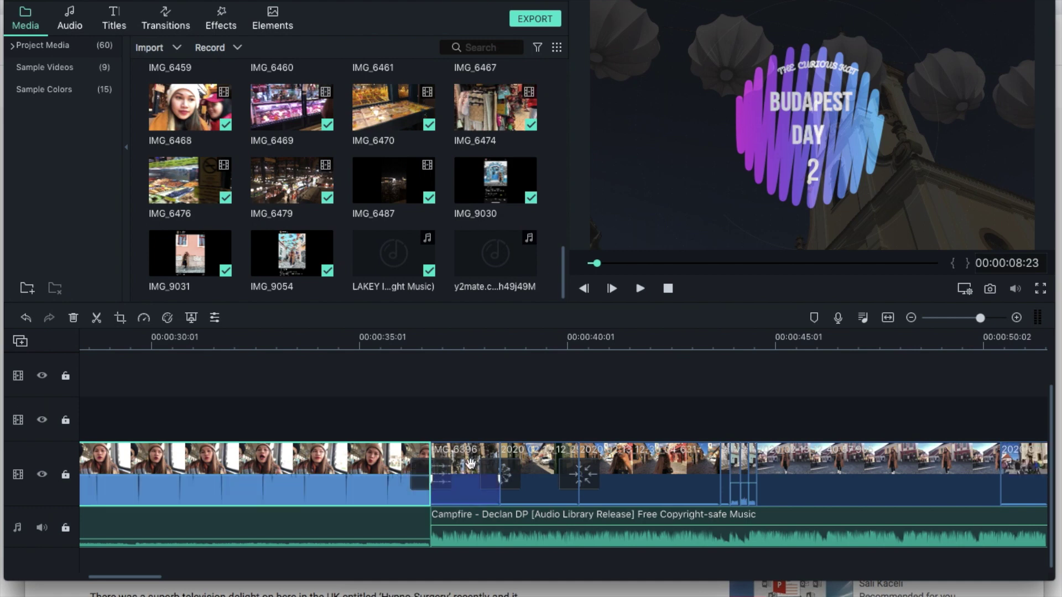
{"action": "scroll", "coordinate": [470, 464], "scroll_direction": "right", "scroll_amount": 3}
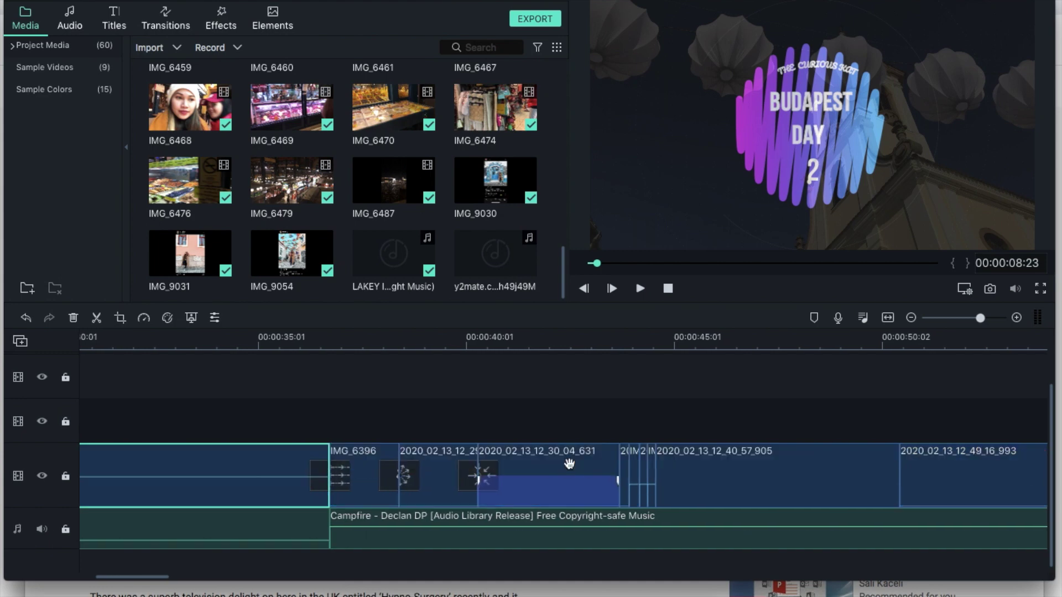
{"action": "scroll", "coordinate": [569, 464], "scroll_direction": "right", "scroll_amount": 3}
{"action": "scroll", "coordinate": [569, 463], "scroll_direction": "right", "scroll_amount": 3}
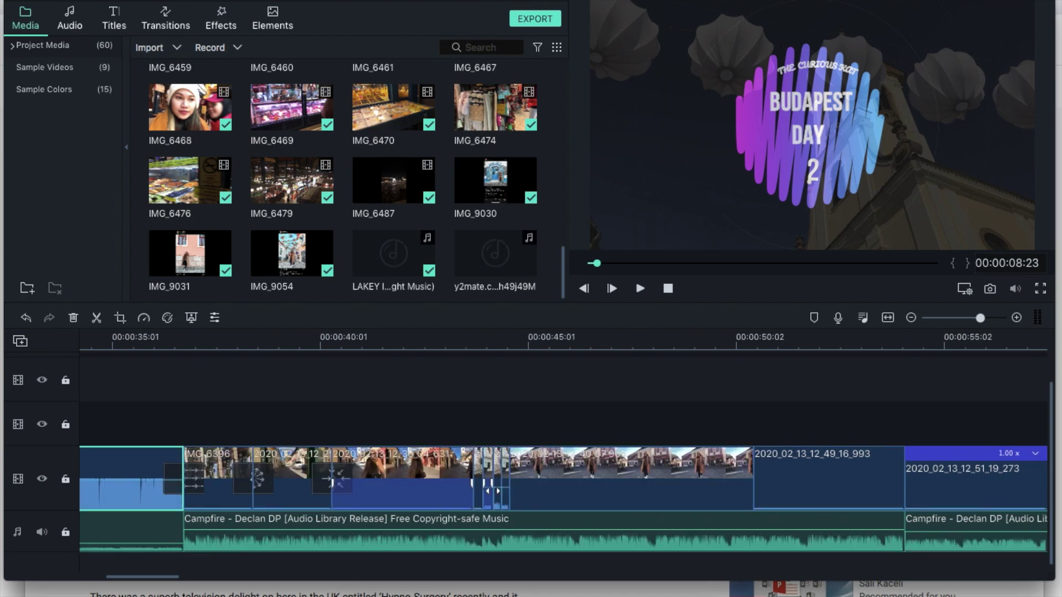
{"action": "scroll", "coordinate": [493, 490], "scroll_direction": "right", "scroll_amount": 3}
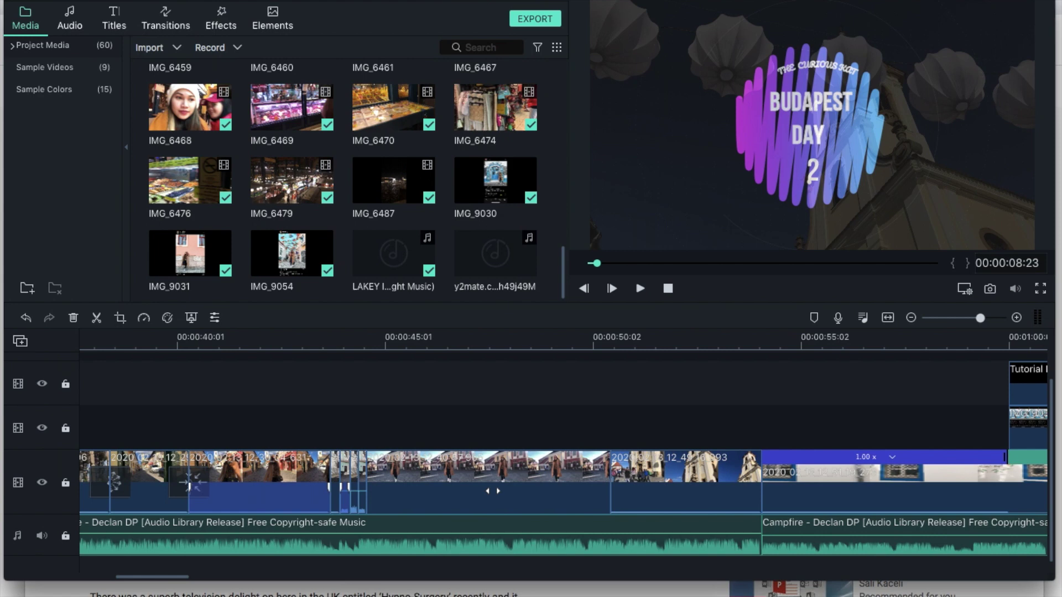
- Examine the timeline from the freeze frame with its Tutorial Element Black 25 overlay at one minute through the IMG_9054 overlay
{"action": "scroll", "coordinate": [573, 497], "scroll_direction": "right", "scroll_amount": 10}
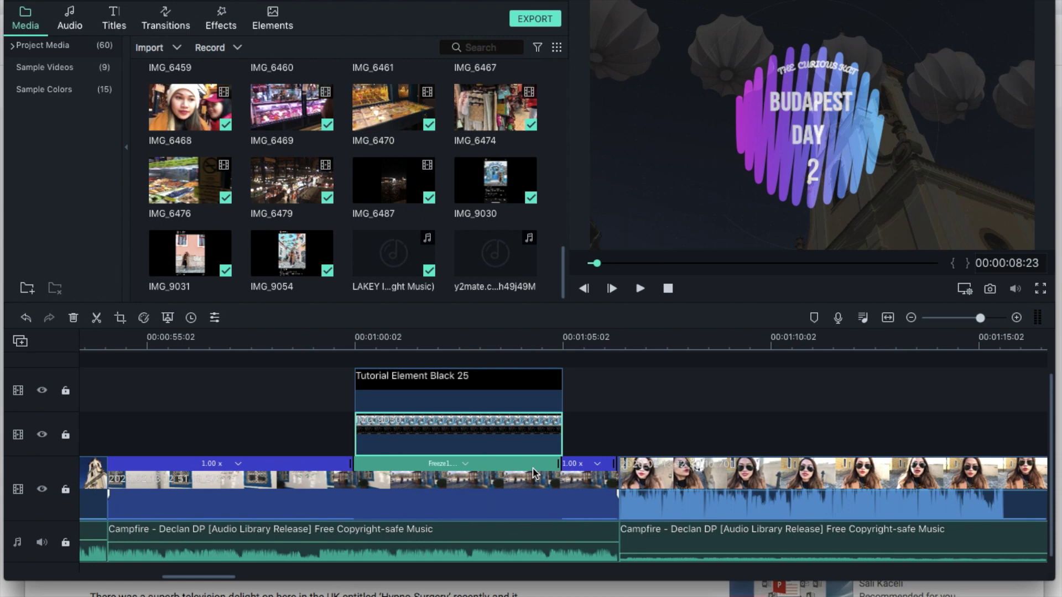
{"action": "scroll", "coordinate": [533, 472], "scroll_direction": "right", "scroll_amount": 10}
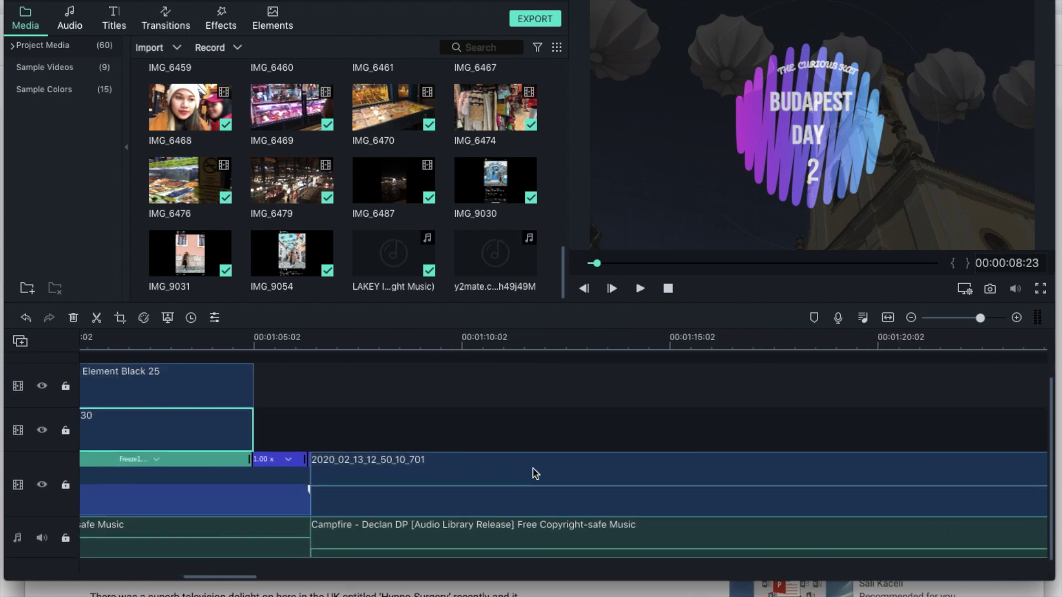
{"action": "scroll", "coordinate": [535, 471], "scroll_direction": "right", "scroll_amount": 15}
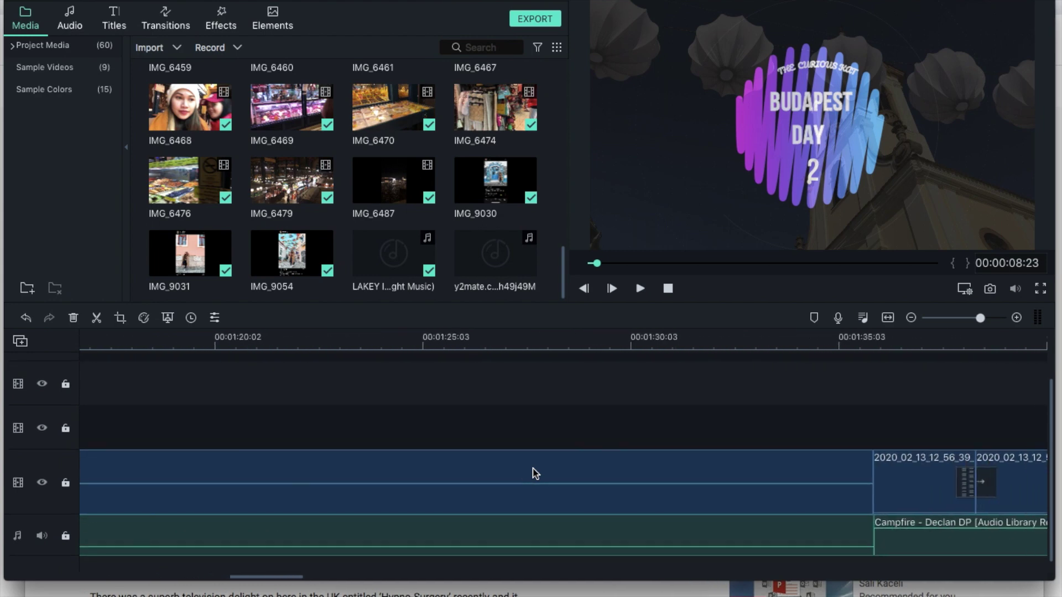
{"action": "scroll", "coordinate": [536, 474], "scroll_direction": "right", "scroll_amount": 8}
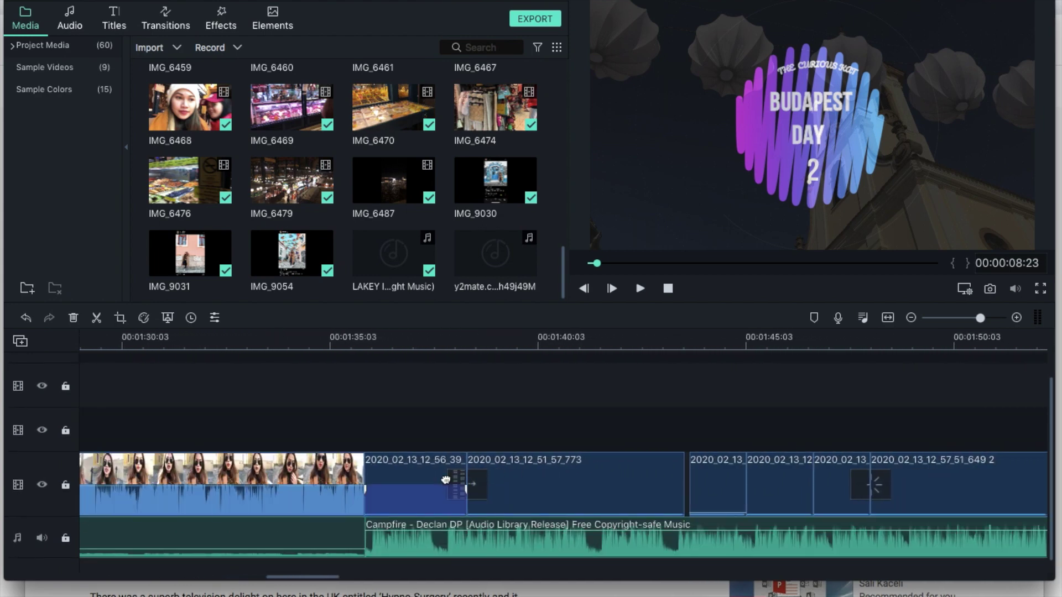
{"action": "scroll", "coordinate": [479, 491], "scroll_direction": "right", "scroll_amount": 3}
{"action": "scroll", "coordinate": [479, 490], "scroll_direction": "right", "scroll_amount": 3}
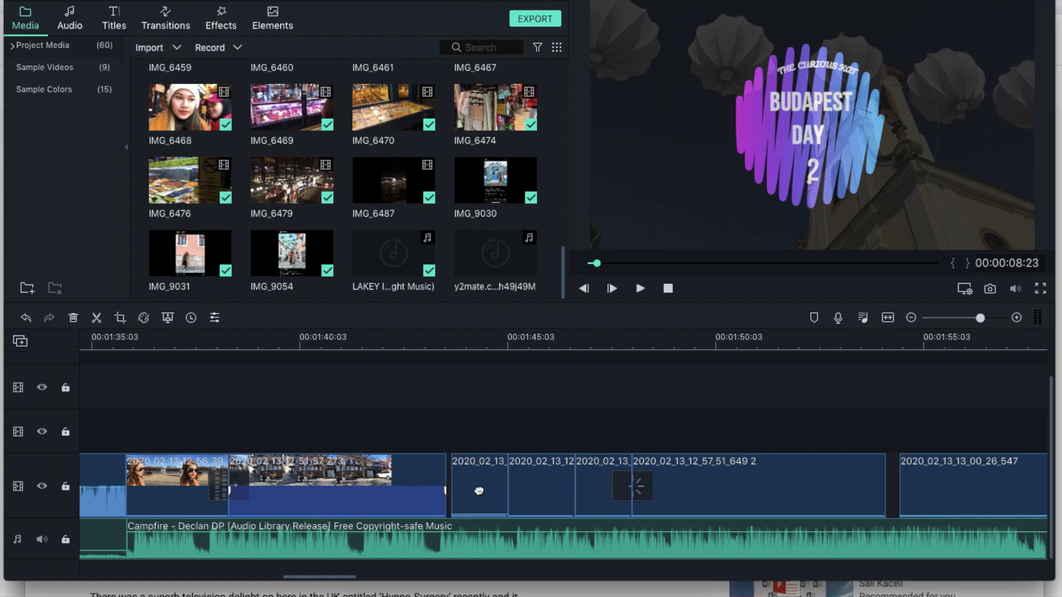
{"action": "scroll", "coordinate": [479, 490], "scroll_direction": "right", "scroll_amount": 7}
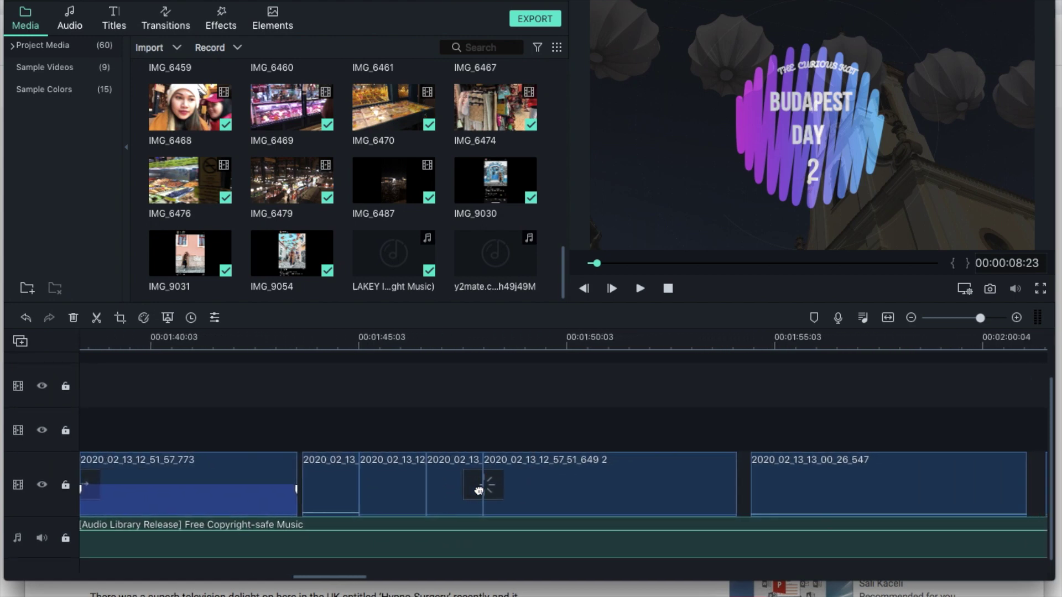
{"action": "scroll", "coordinate": [479, 491], "scroll_direction": "right", "scroll_amount": 20}
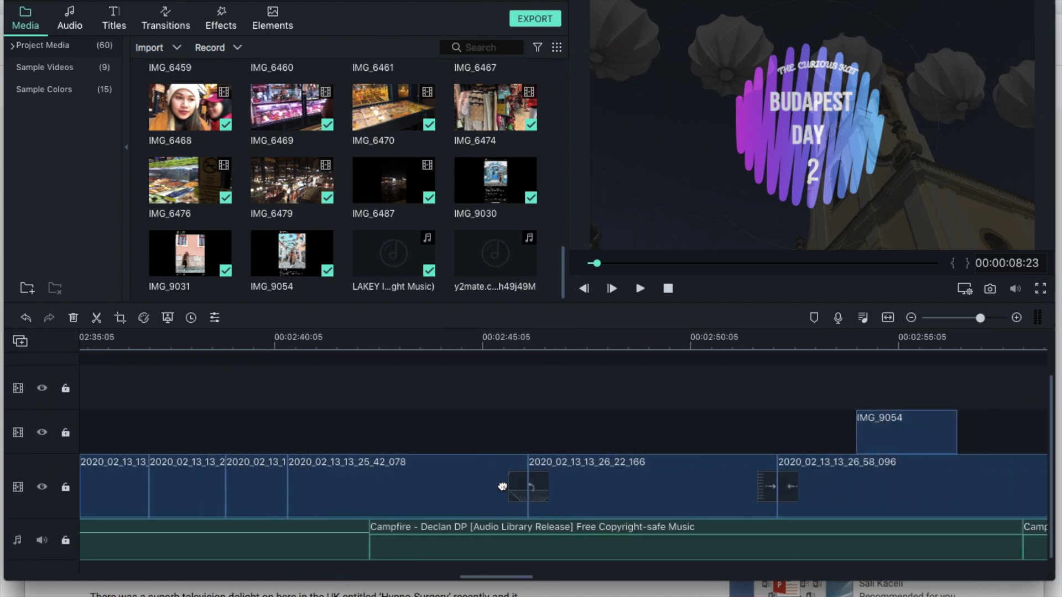
- Go back to clip 2020_02_13_12_50_10_701, slightly lower the Campfire music under it and adjust the clip's own audio level
{"action": "scroll", "coordinate": [502, 486], "scroll_direction": "left", "scroll_amount": 20}
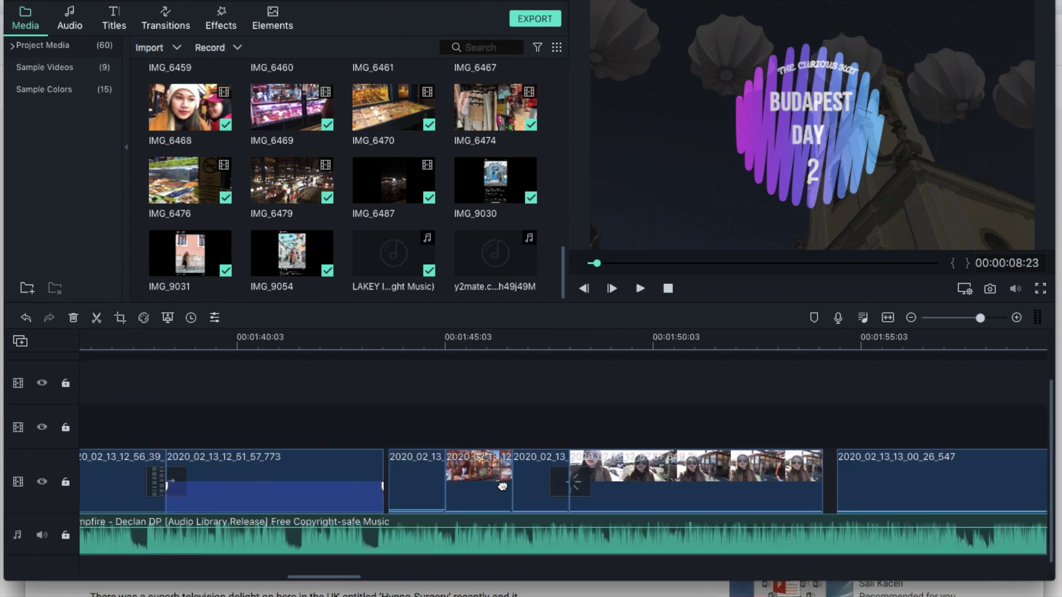
{"action": "scroll", "coordinate": [502, 486], "scroll_direction": "left", "scroll_amount": 12}
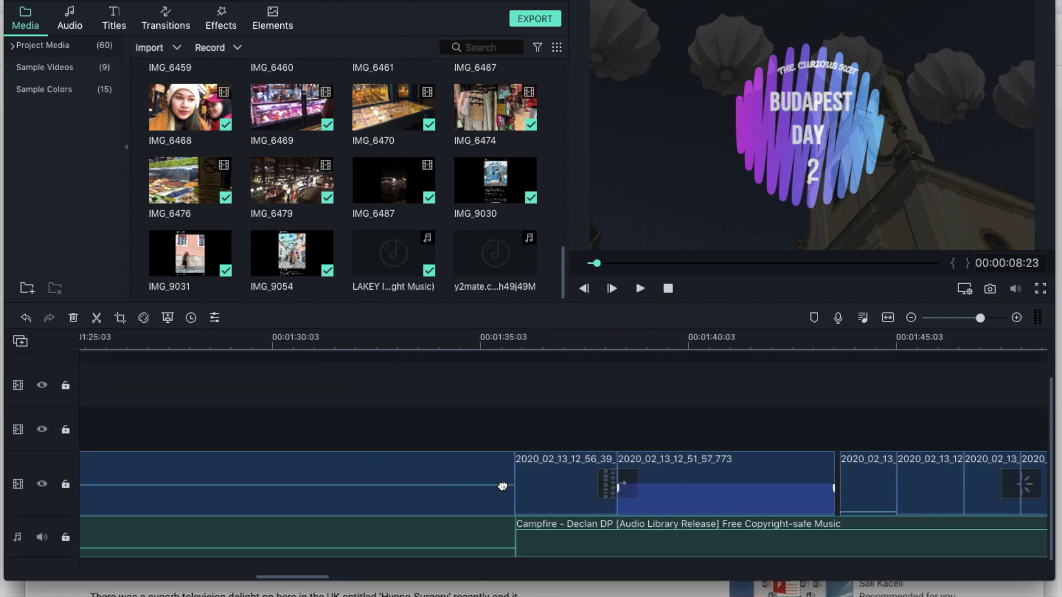
{"action": "scroll", "coordinate": [502, 486], "scroll_direction": "left", "scroll_amount": 10}
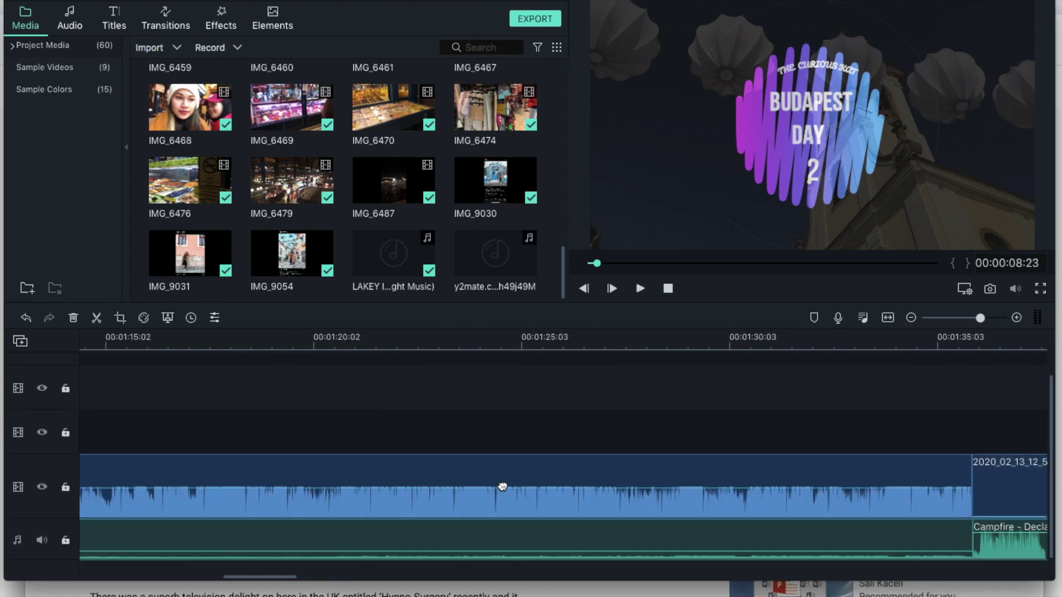
{"action": "scroll", "coordinate": [502, 486], "scroll_direction": "left", "scroll_amount": 2}
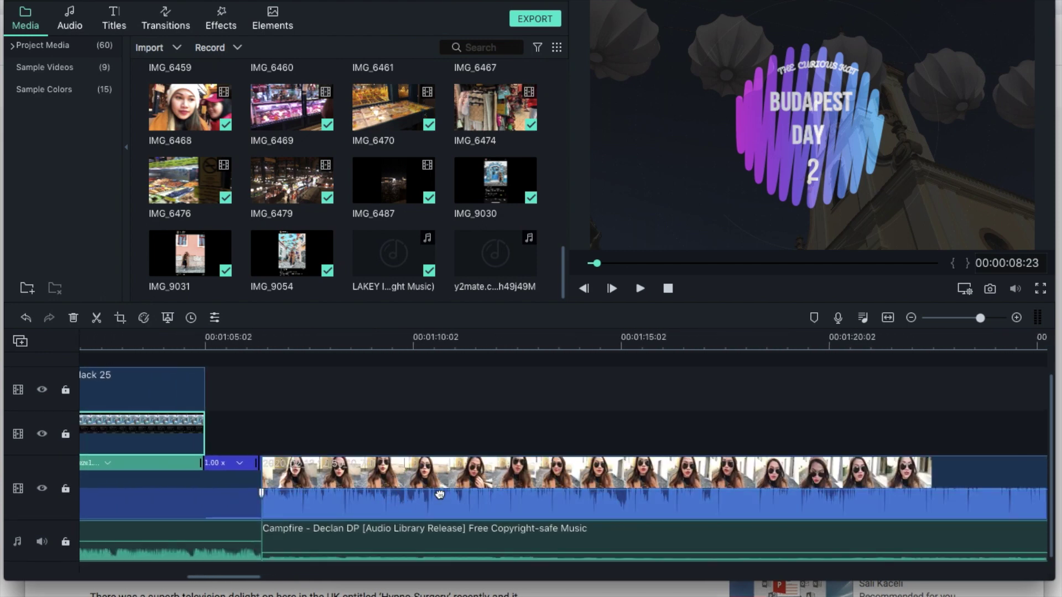
{"action": "scroll", "coordinate": [437, 487], "scroll_direction": "right", "scroll_amount": 2}
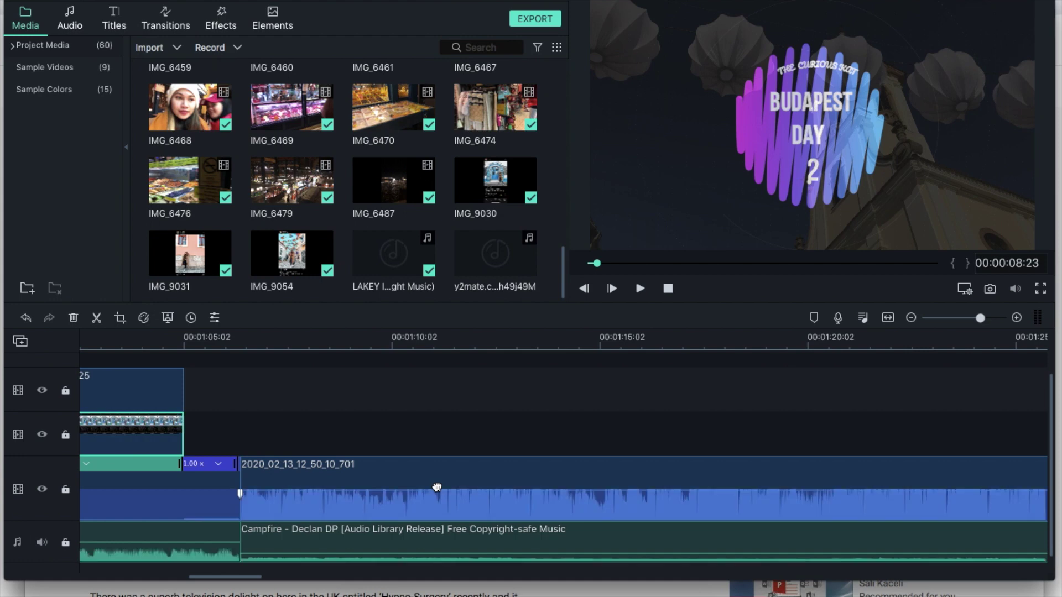
{"action": "left_click", "coordinate": [373, 548]}
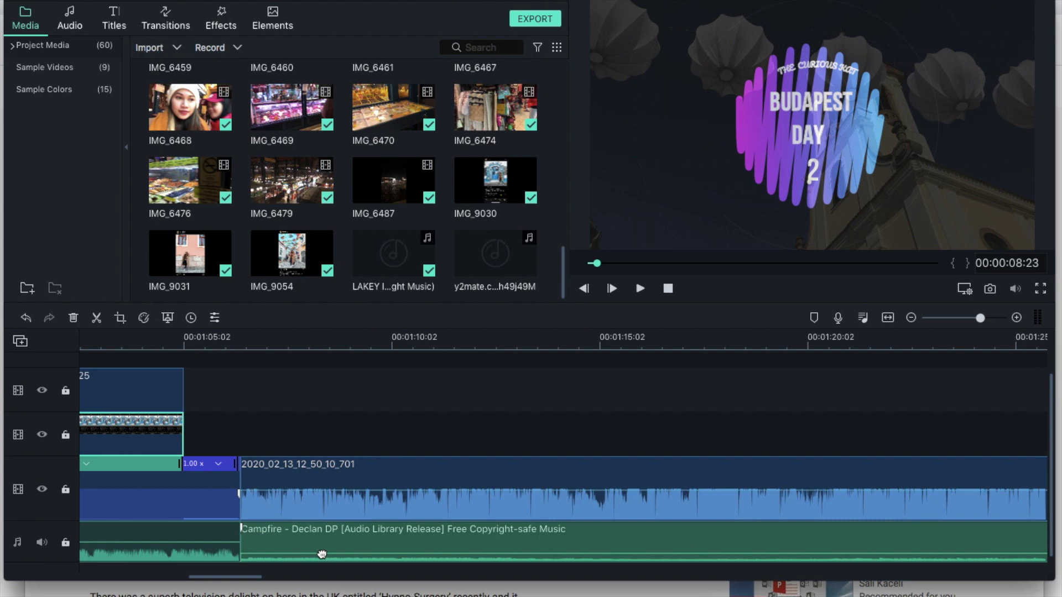
{"action": "mouse_move", "coordinate": [322, 553]}
{"action": "left_mouse_down"}
{"action": "mouse_move", "coordinate": [327, 541]}
{"action": "mouse_move", "coordinate": [329, 556]}
{"action": "left_mouse_up"}
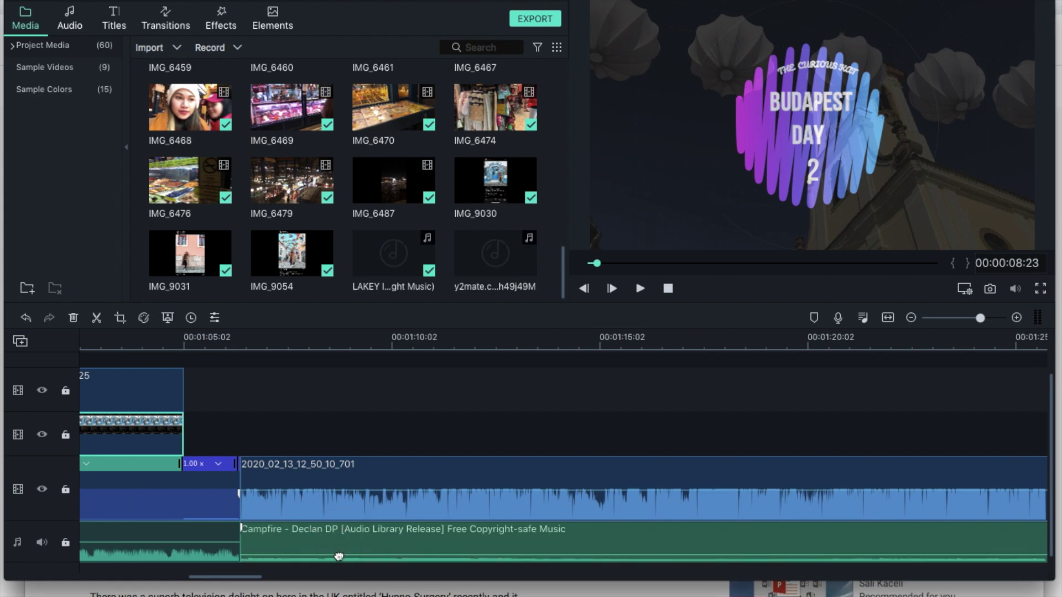
{"action": "left_click_drag", "start_coordinate": [338, 555], "coordinate": [340, 557]}
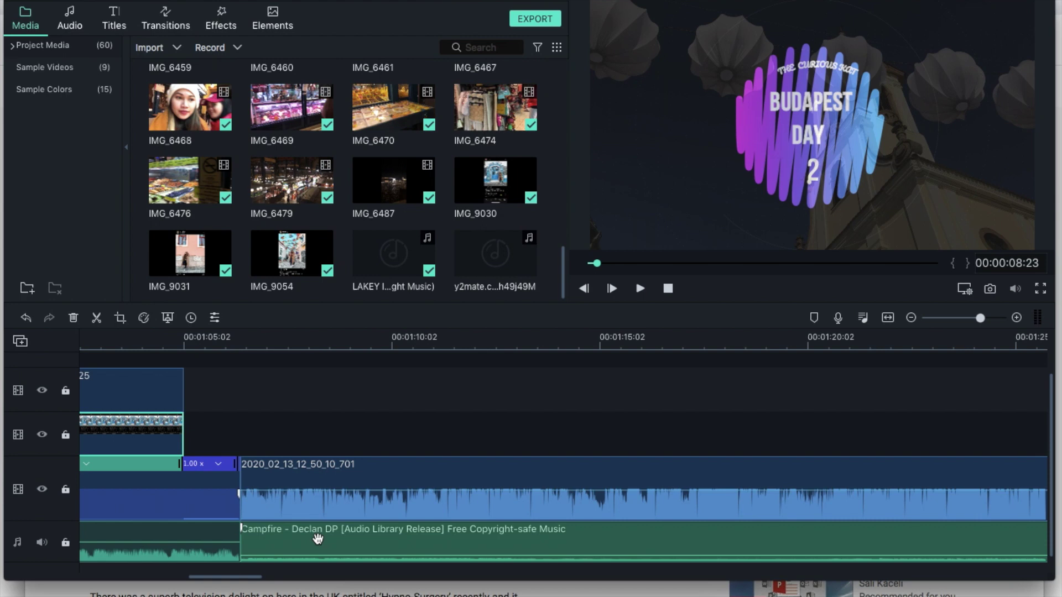
{"action": "mouse_move", "coordinate": [332, 491]}
{"action": "left_mouse_down"}
{"action": "mouse_move", "coordinate": [330, 515]}
{"action": "mouse_move", "coordinate": [334, 485]}
{"action": "left_mouse_up"}
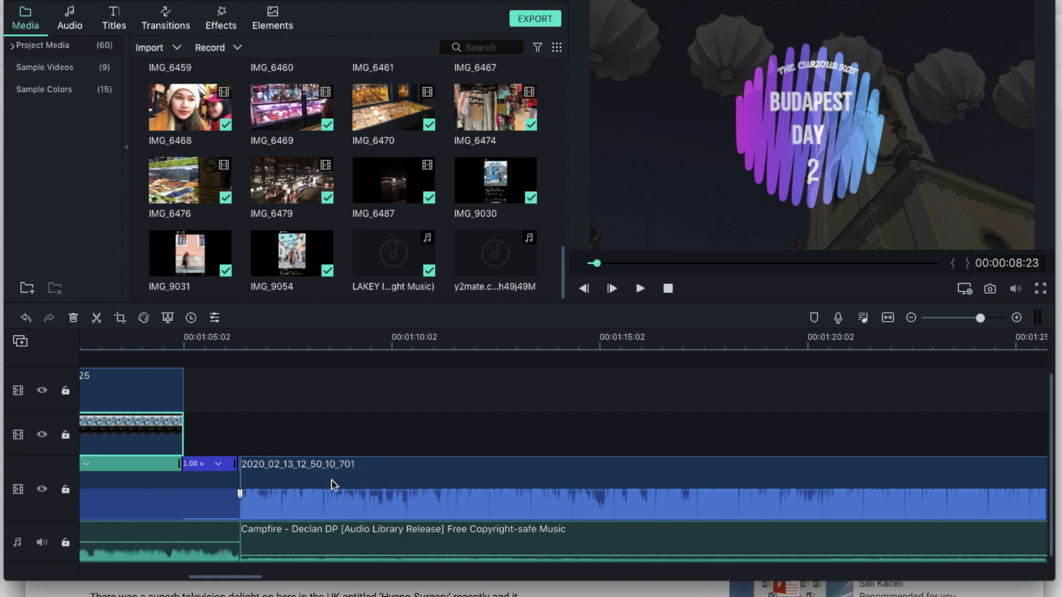
{"action": "left_click", "coordinate": [263, 486]}
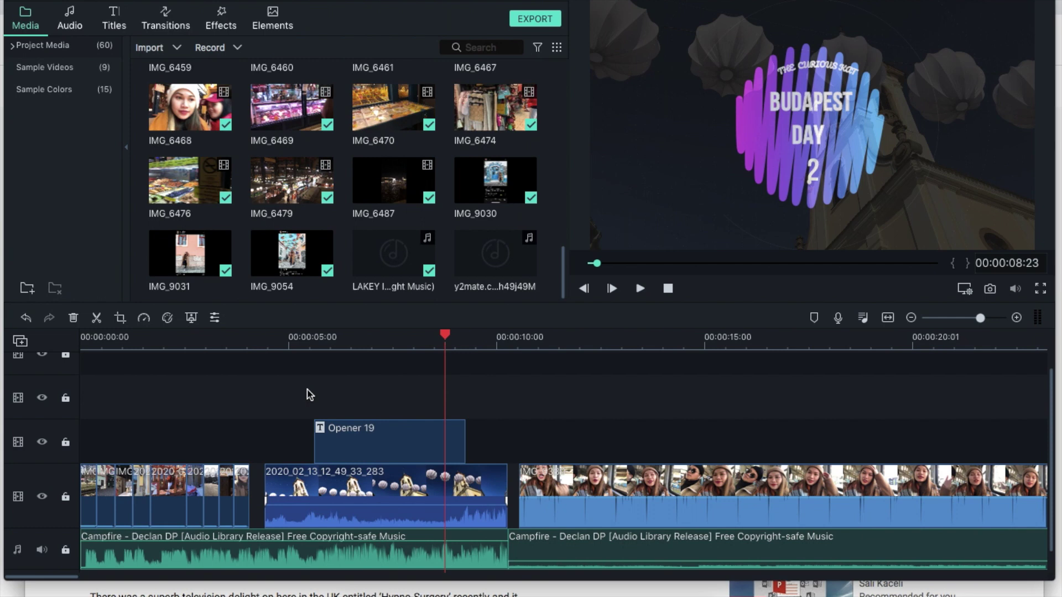
- Review the later clips, transitions and overlays from about 2:15 through the Element Handdrawn 5 overlay above IMG_6449
{"action": "scroll", "coordinate": [310, 394], "scroll_direction": "right", "scroll_amount": 20}
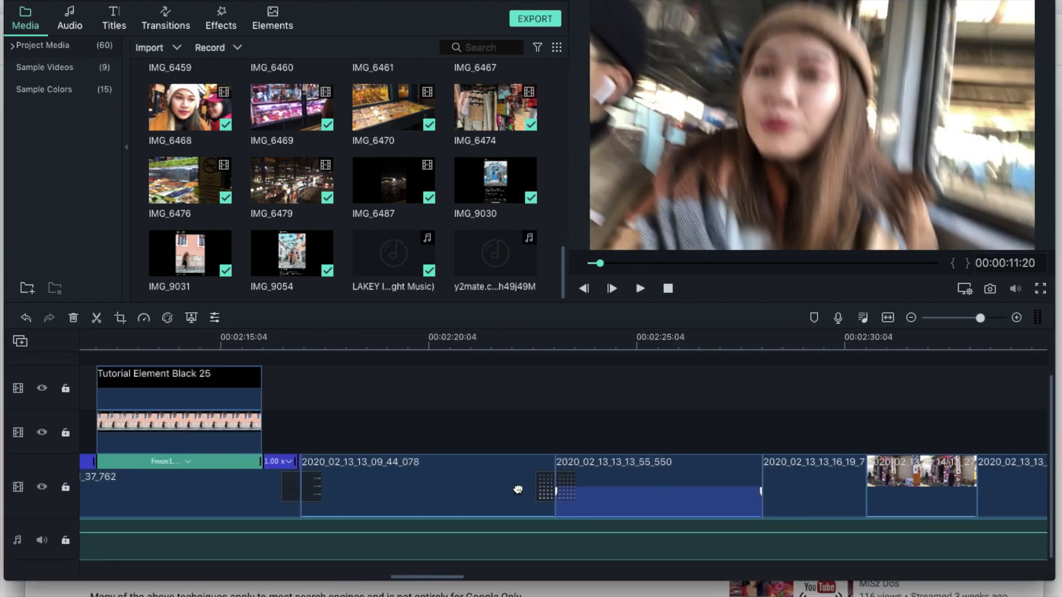
{"action": "scroll", "coordinate": [518, 489], "scroll_direction": "right", "scroll_amount": 10}
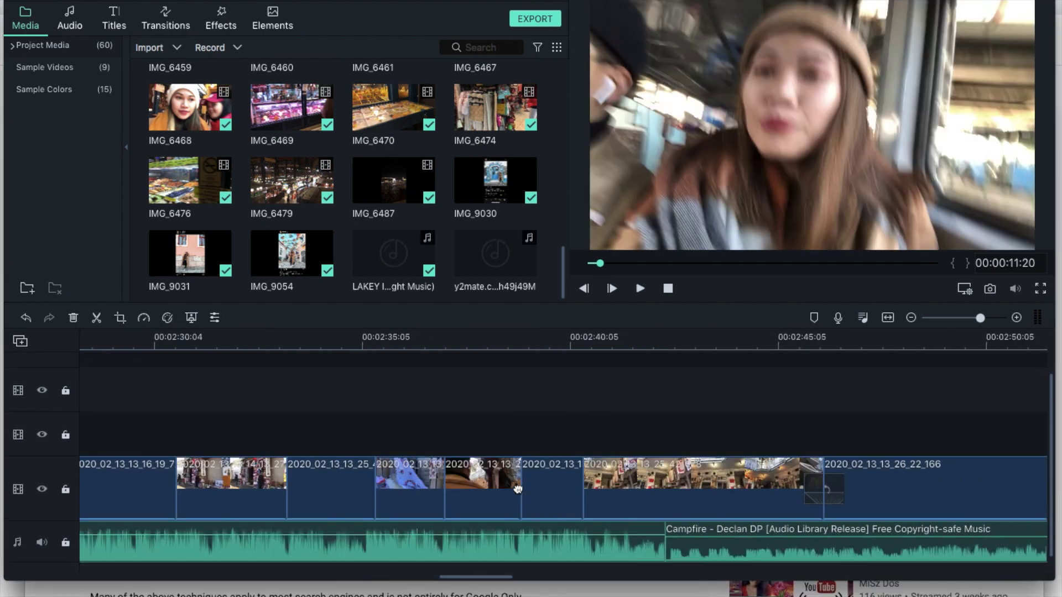
{"action": "scroll", "coordinate": [518, 489], "scroll_direction": "right", "scroll_amount": 10}
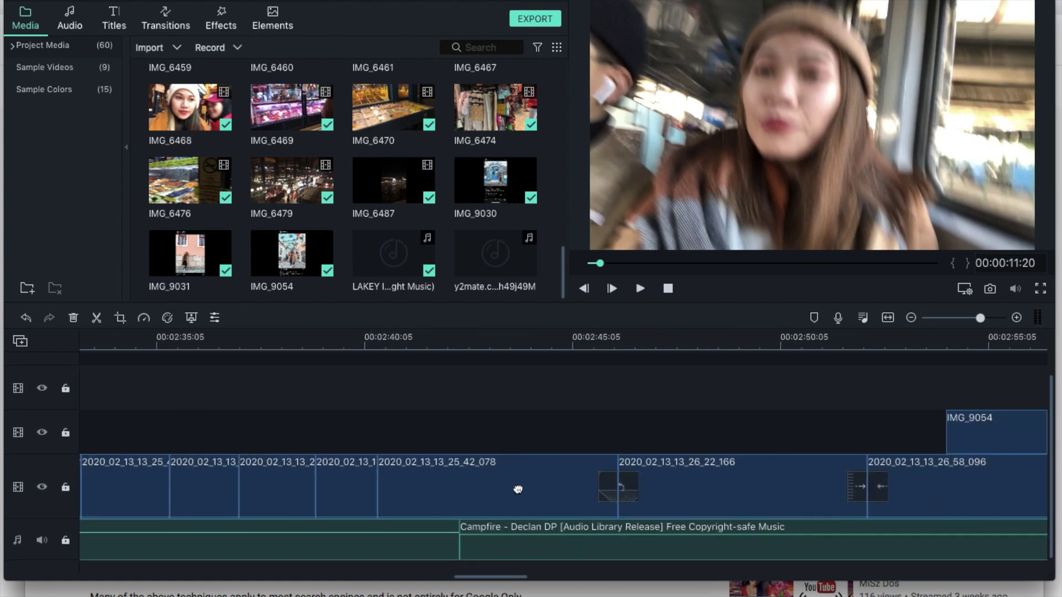
{"action": "scroll", "coordinate": [518, 490], "scroll_direction": "right", "scroll_amount": 10}
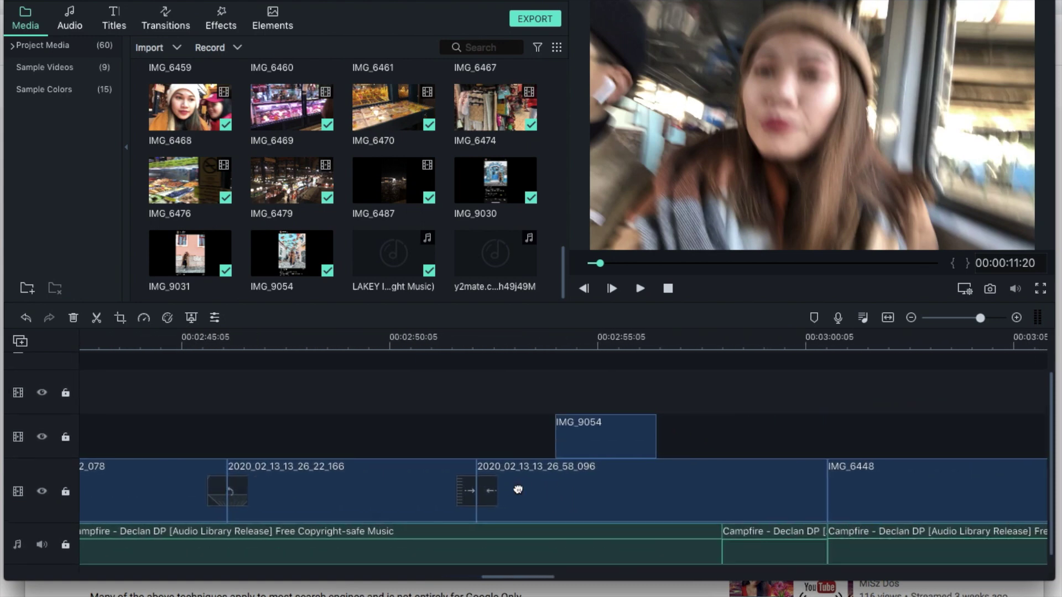
{"action": "scroll", "coordinate": [518, 490], "scroll_direction": "right", "scroll_amount": 10}
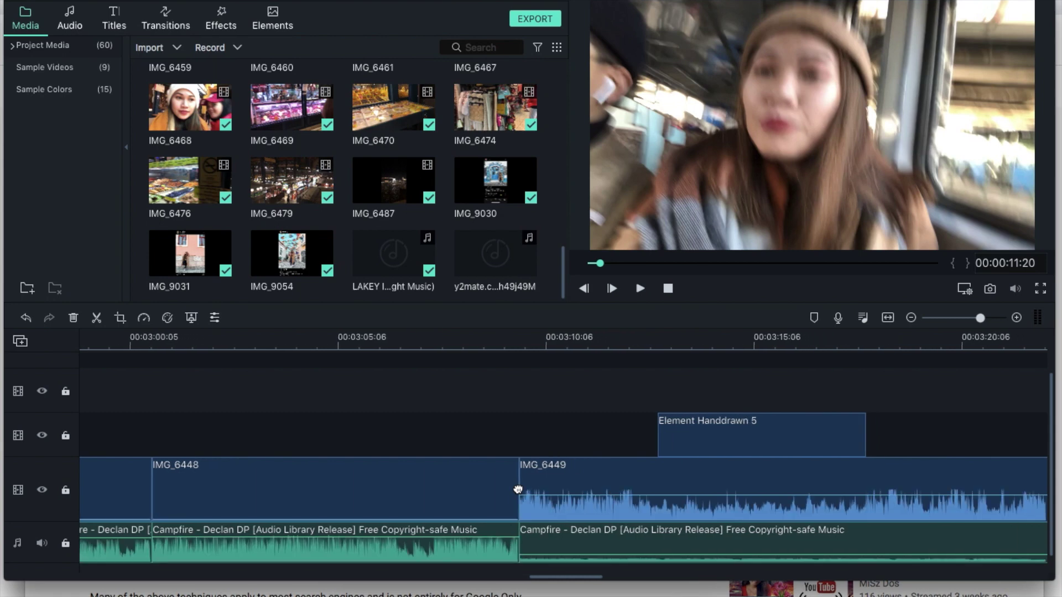
- Examine the timeline's clips, overlays, transitions and music from the end of IMG_6449 through IMG_6474 near five minutes
{"action": "scroll", "coordinate": [517, 490], "scroll_direction": "right", "scroll_amount": 15}
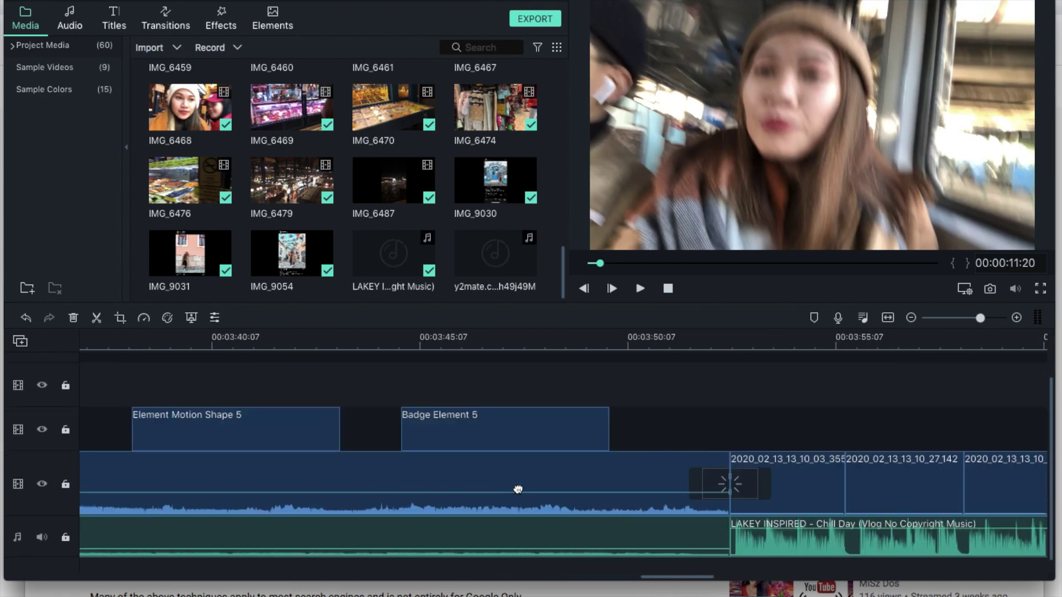
{"action": "scroll", "coordinate": [518, 490], "scroll_direction": "right", "scroll_amount": 15}
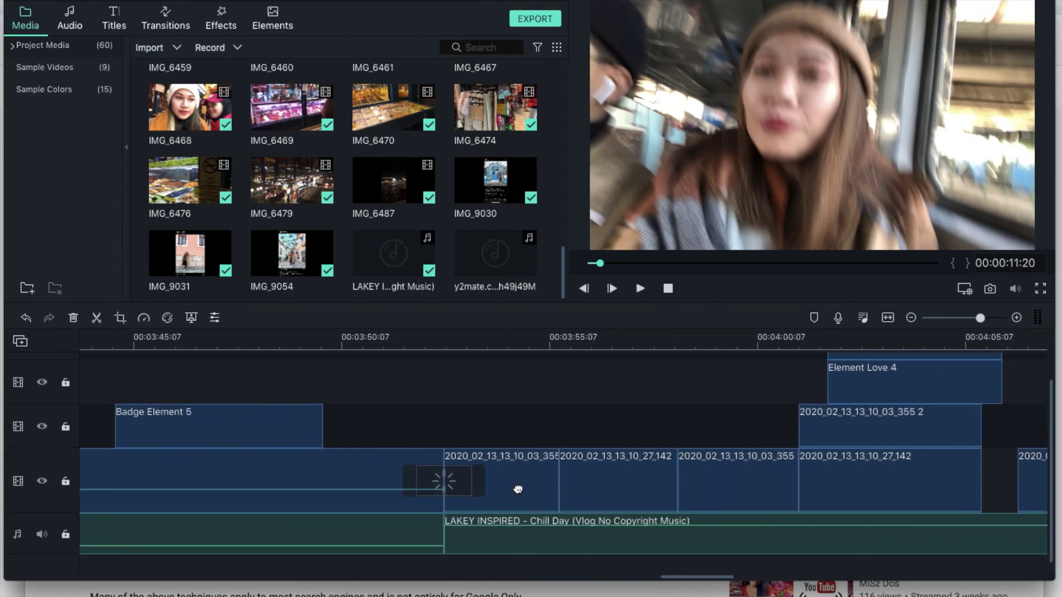
{"action": "scroll", "coordinate": [517, 490], "scroll_direction": "right", "scroll_amount": 1}
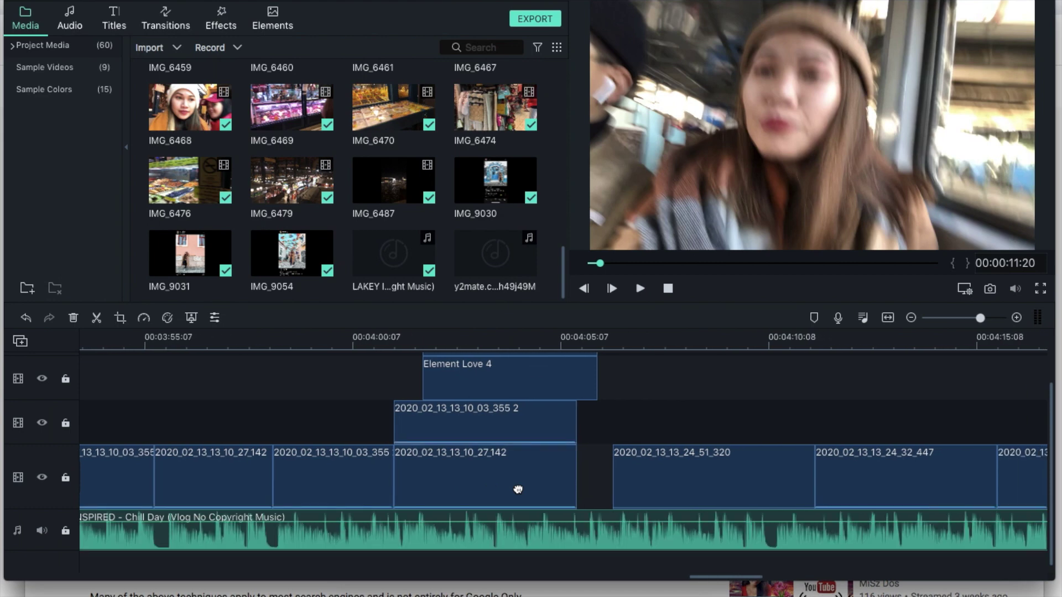
{"action": "scroll", "coordinate": [517, 489], "scroll_direction": "right", "scroll_amount": 11}
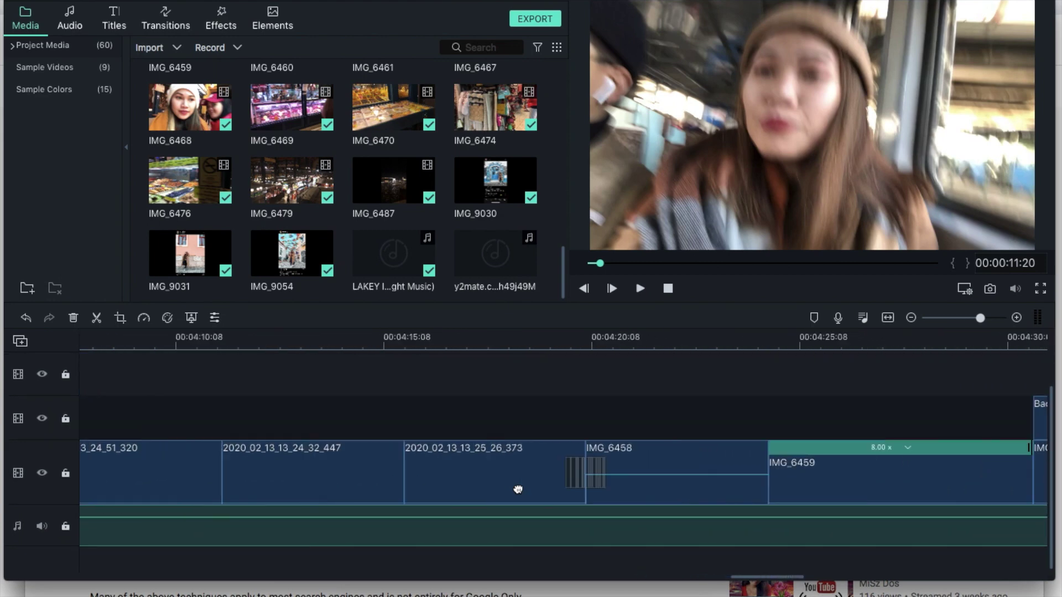
{"action": "scroll", "coordinate": [518, 489], "scroll_direction": "right", "scroll_amount": 12}
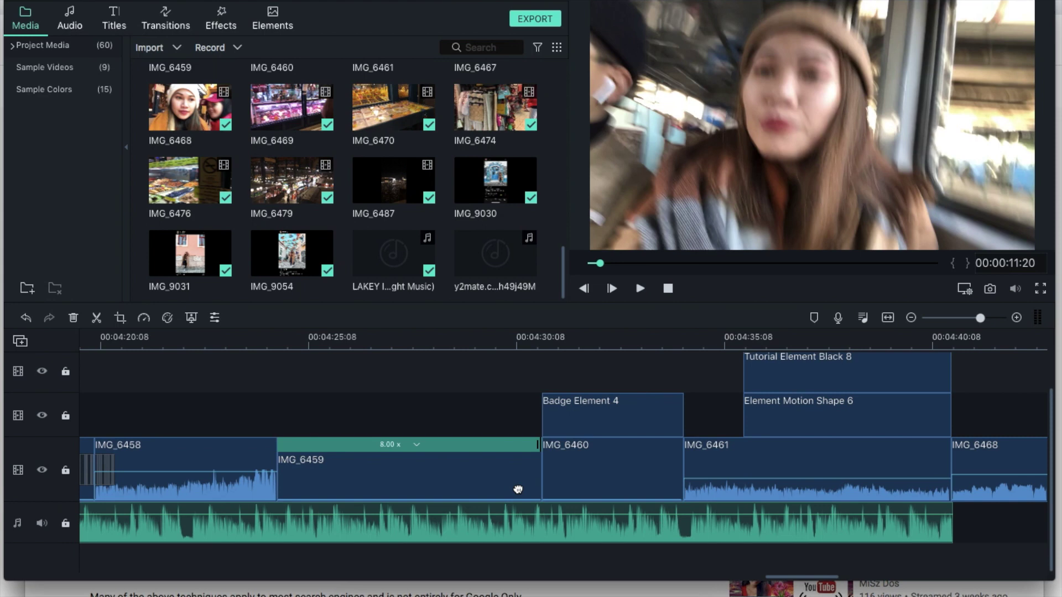
{"action": "scroll", "coordinate": [518, 489], "scroll_direction": "right", "scroll_amount": 15}
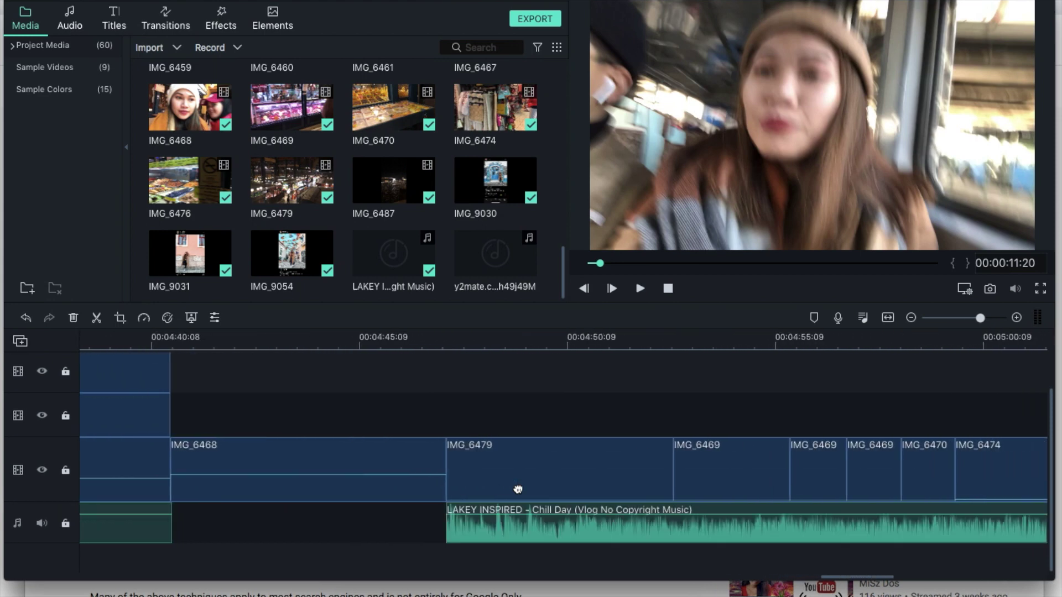